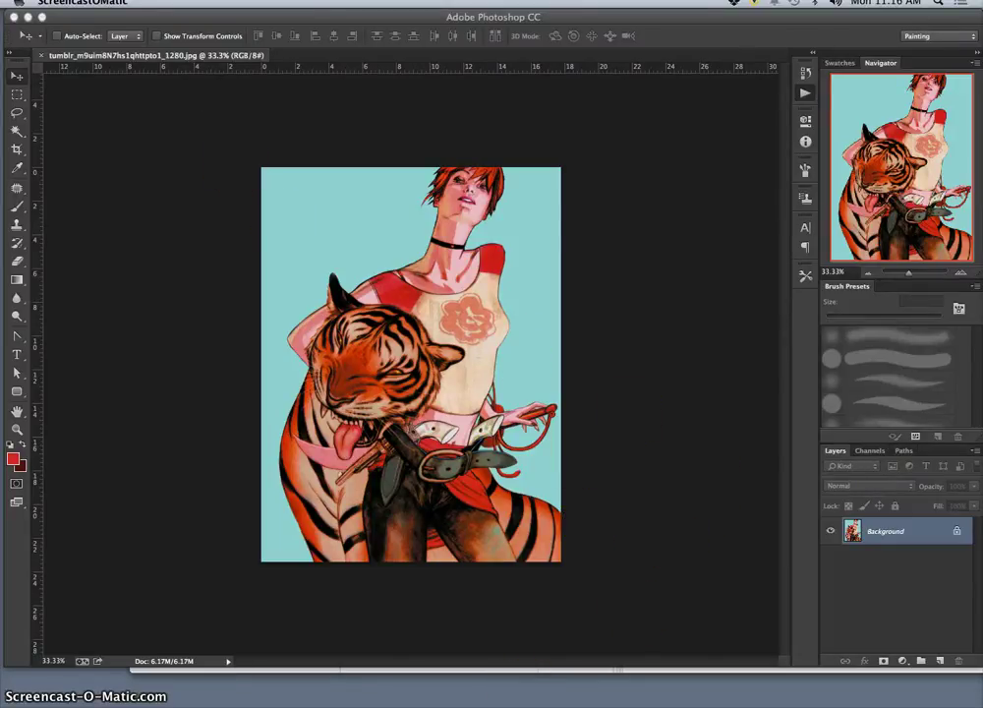
In Chrome, open the Batgirl painting from page 3 of Exercise 2's Past Student Examples album.
{"action": "mouse_move", "coordinate": [549, 700]}
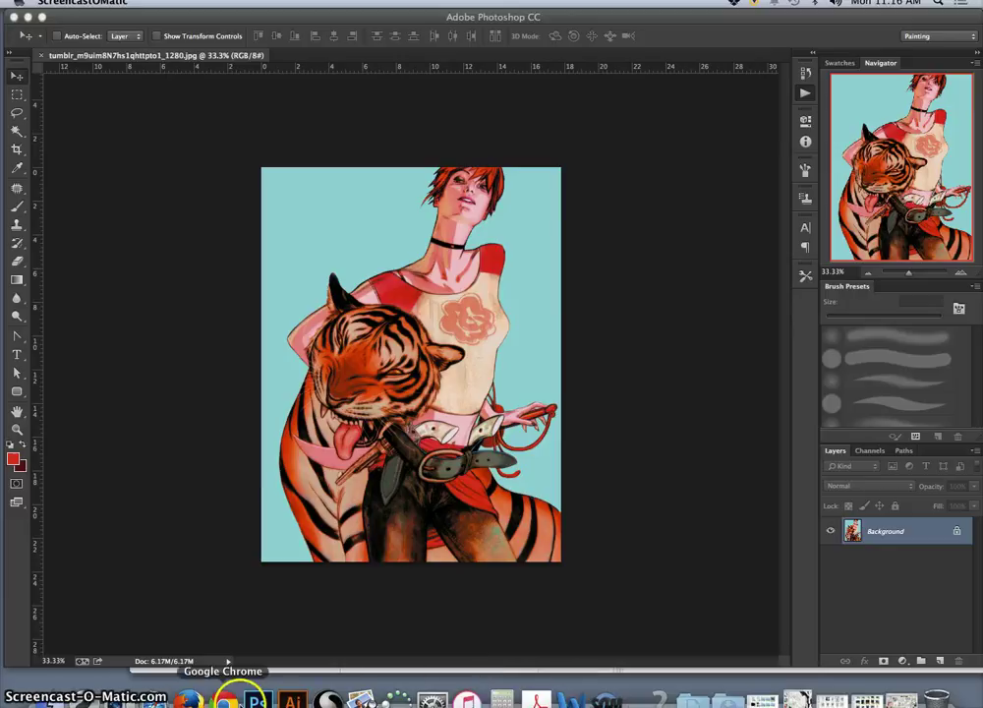
{"action": "left_click", "coordinate": [223, 700]}
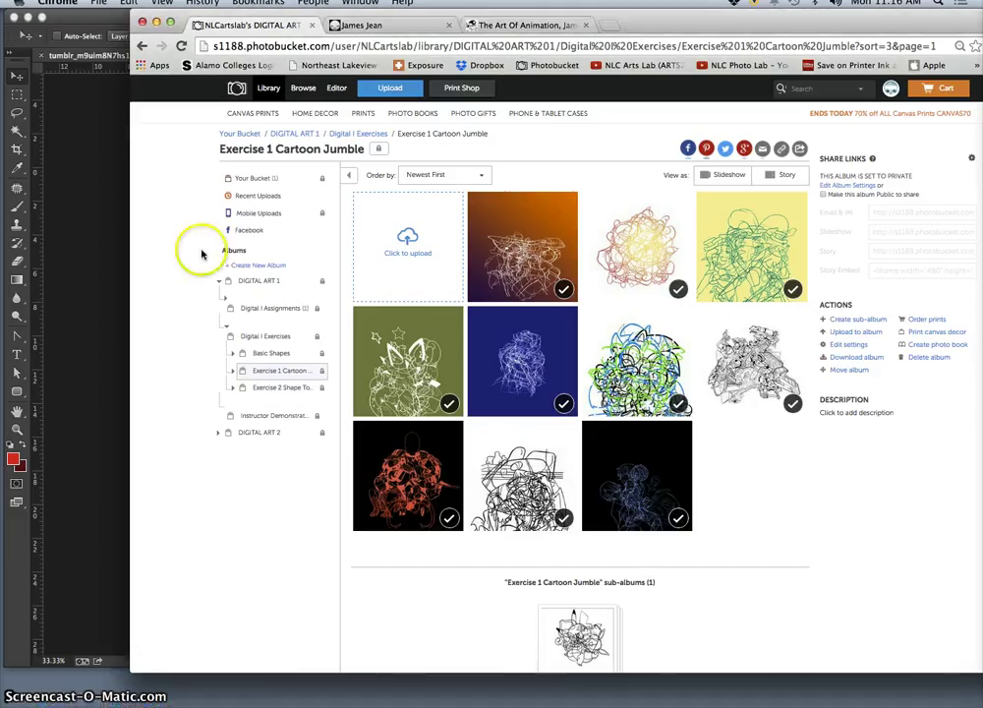
{"action": "left_click", "coordinate": [277, 386]}
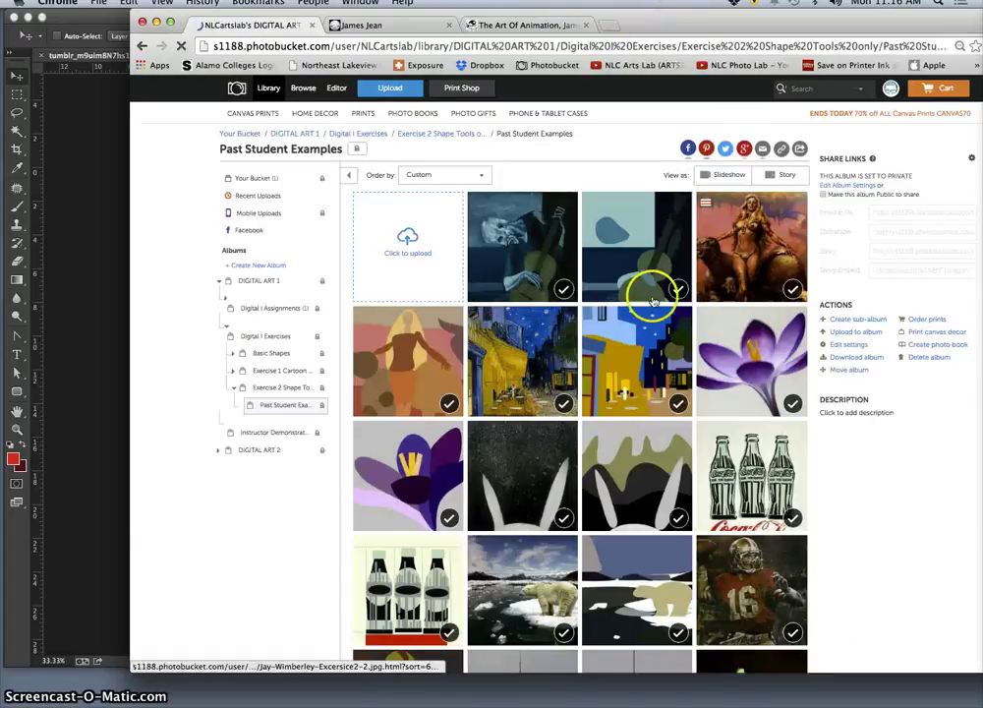
{"action": "scroll", "coordinate": [619, 306], "scroll_direction": "down", "scroll_amount": 1}
{"action": "scroll", "coordinate": [620, 305], "scroll_direction": "down", "scroll_amount": 8}
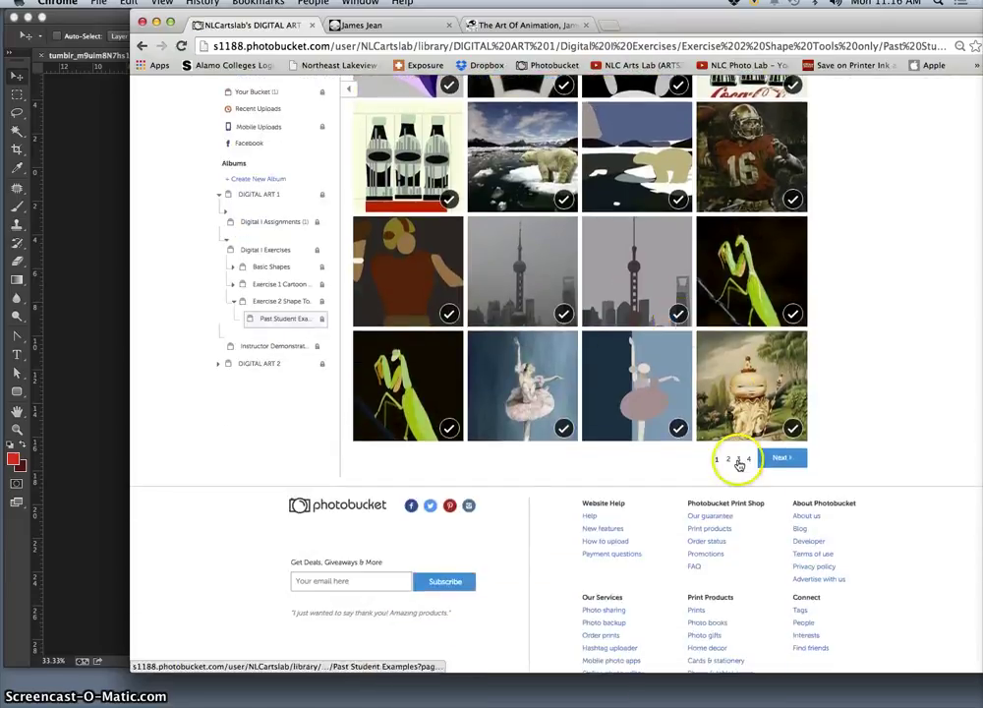
{"action": "left_click", "coordinate": [739, 459]}
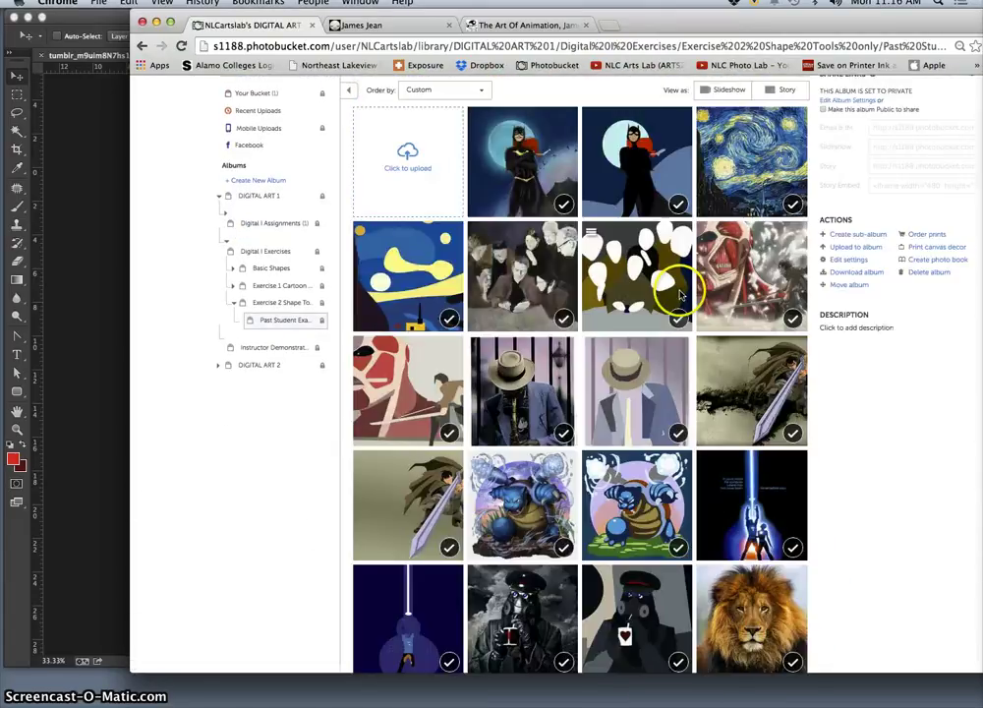
{"action": "scroll", "coordinate": [575, 262], "scroll_direction": "up", "scroll_amount": 1}
{"action": "left_click", "coordinate": [543, 232]}
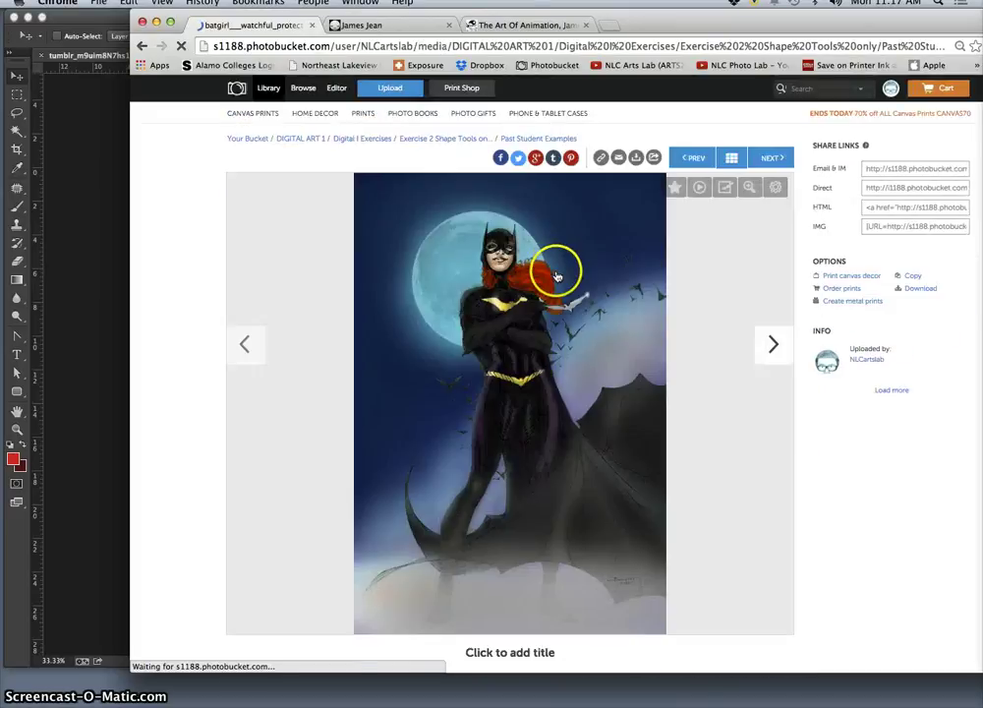
Page through the Batgirl, Starry Night, table-figures and Titan paintings with their flat-shape versions, then minimize Chrome.
{"action": "left_click", "coordinate": [775, 346]}
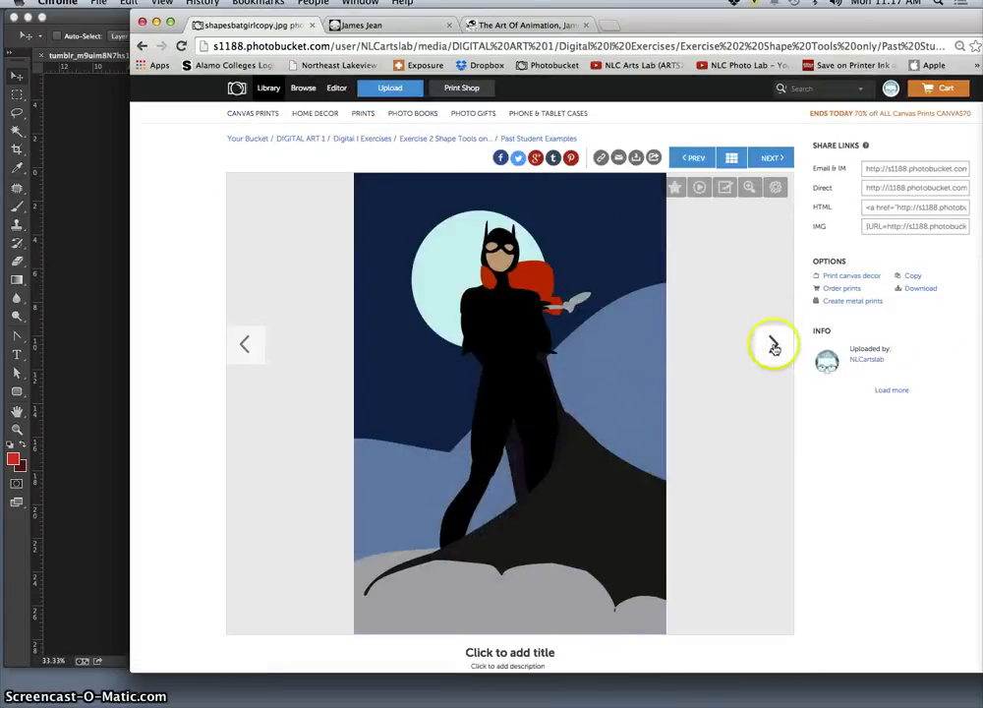
{"action": "left_click", "coordinate": [775, 347]}
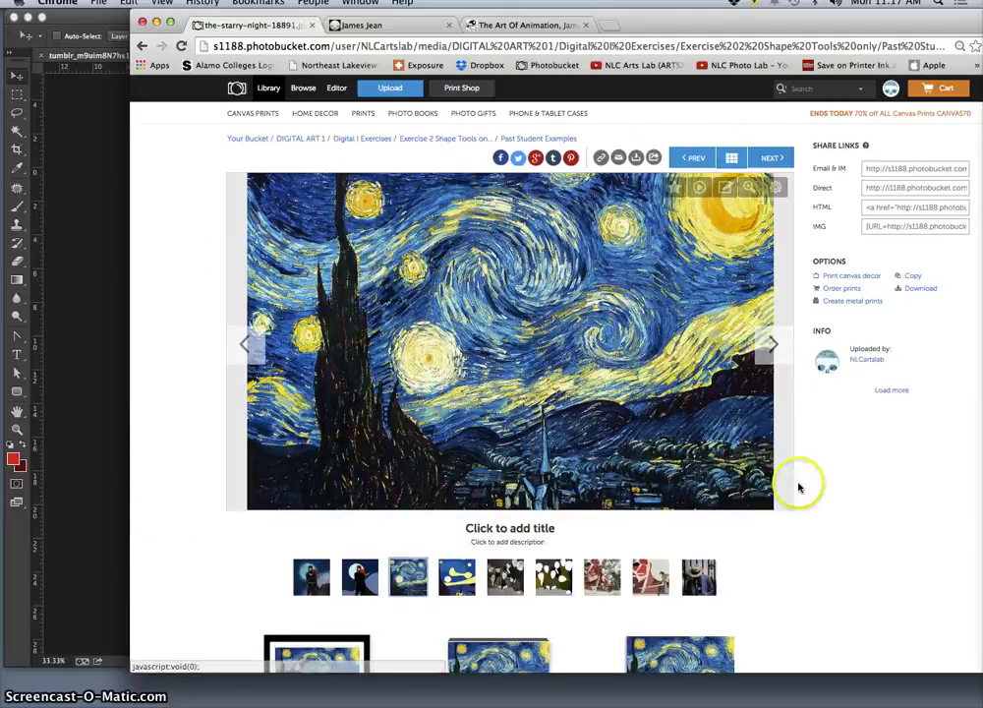
{"action": "left_click", "coordinate": [776, 347]}
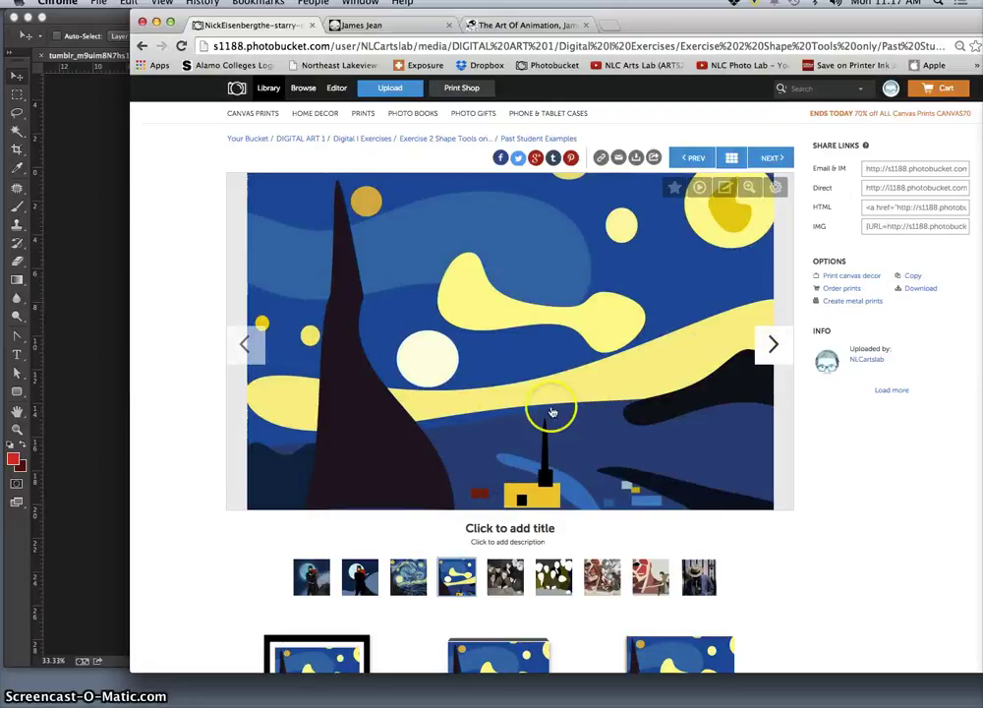
{"action": "left_click", "coordinate": [770, 344]}
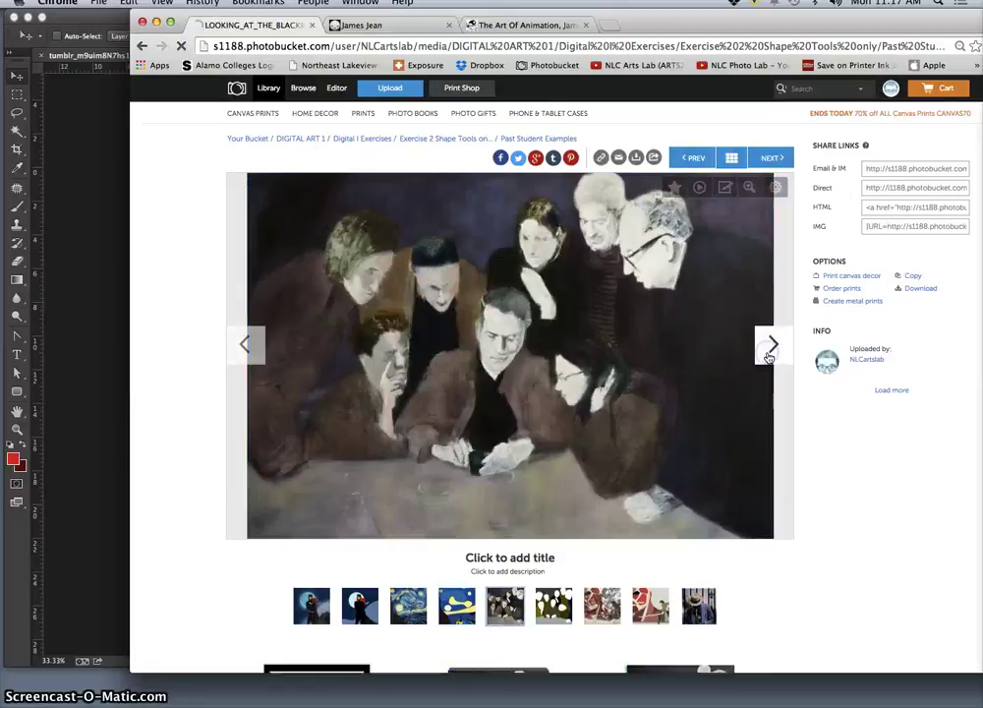
{"action": "left_click", "coordinate": [772, 346]}
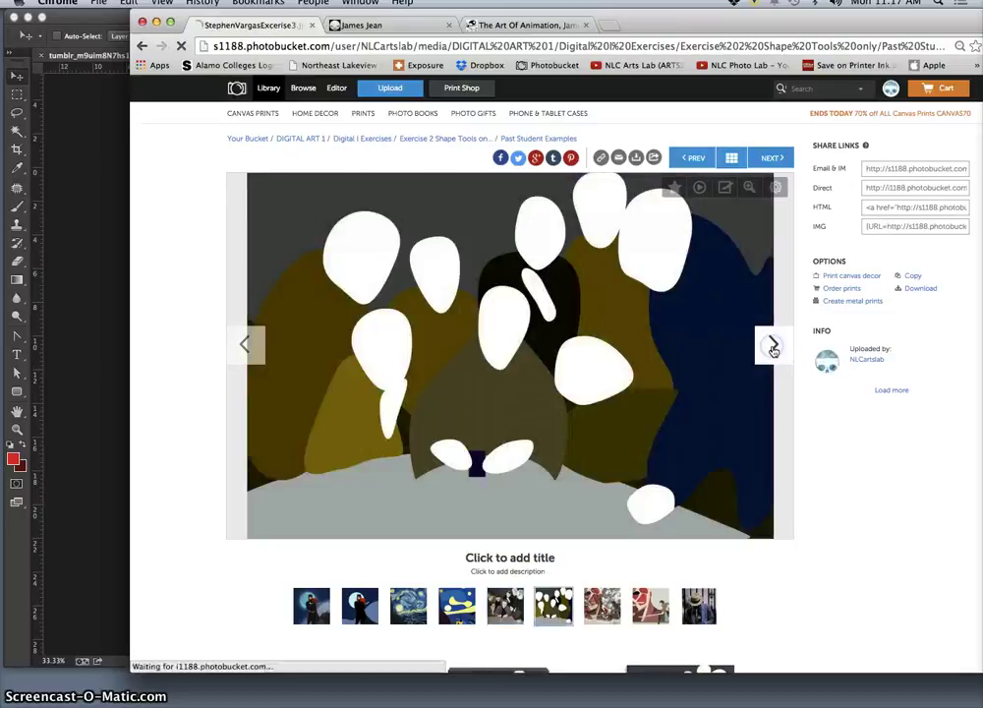
{"action": "left_click", "coordinate": [773, 348]}
{"action": "left_click", "coordinate": [773, 348]}
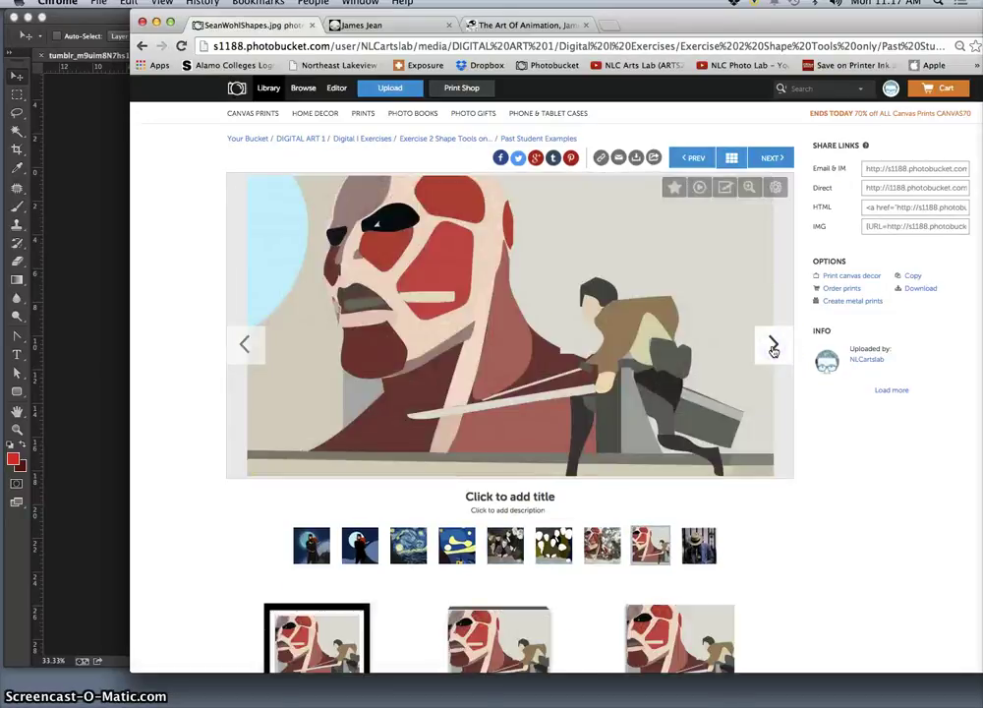
{"action": "left_click", "coordinate": [156, 23]}
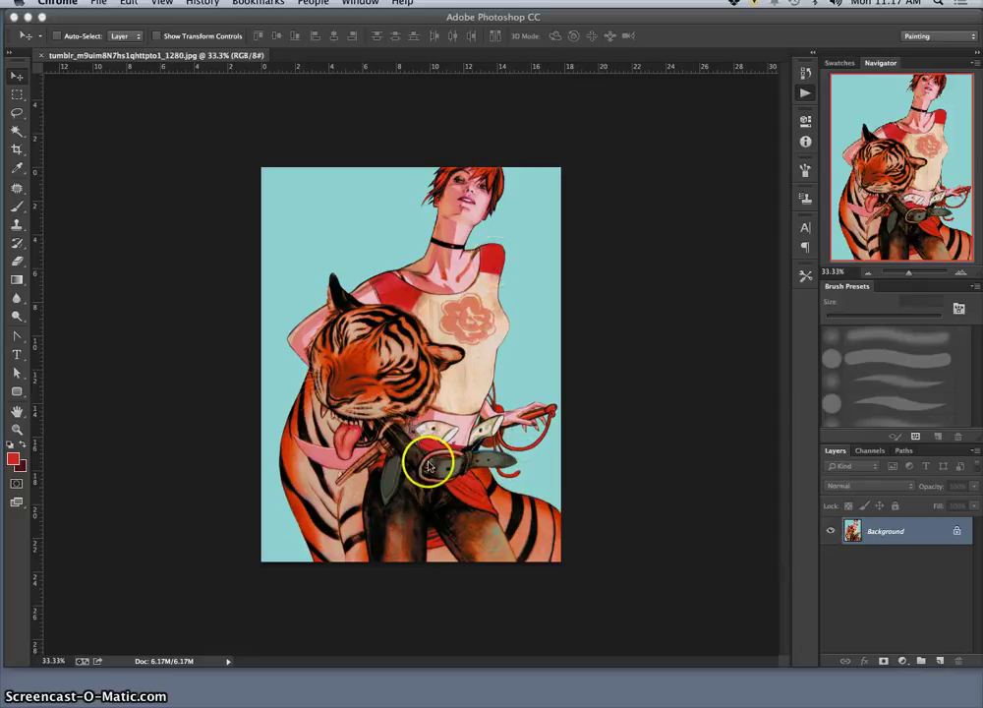
Create Layer 1 above the Background and fill it completely with White.
{"action": "left_click", "coordinate": [940, 665]}
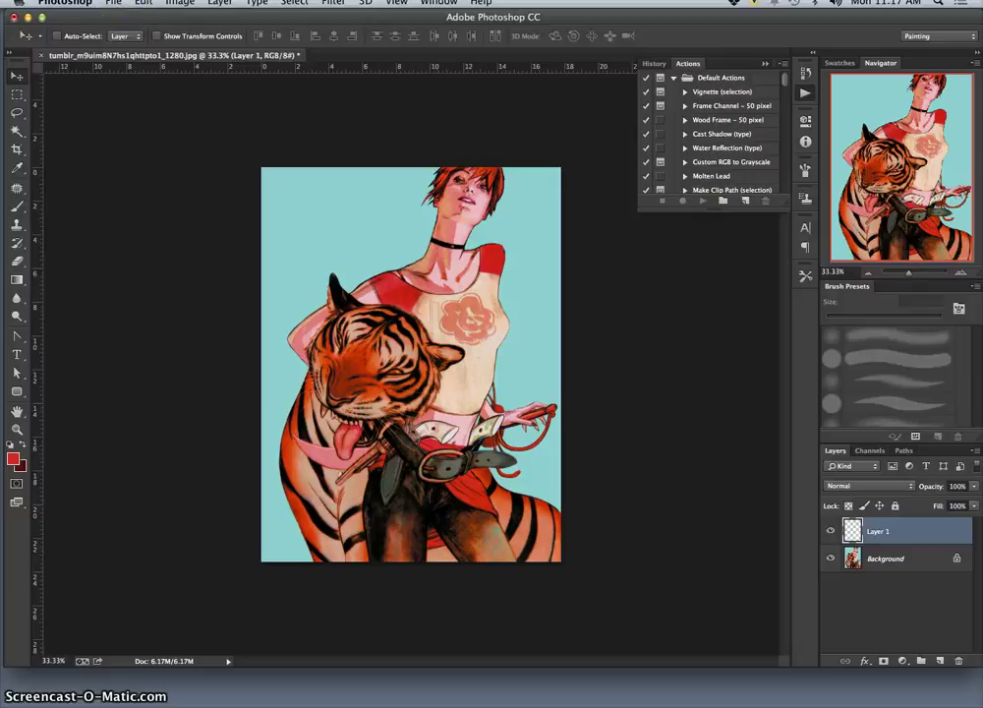
{"action": "left_click", "coordinate": [144, 3]}
{"action": "left_click", "coordinate": [397, 236]}
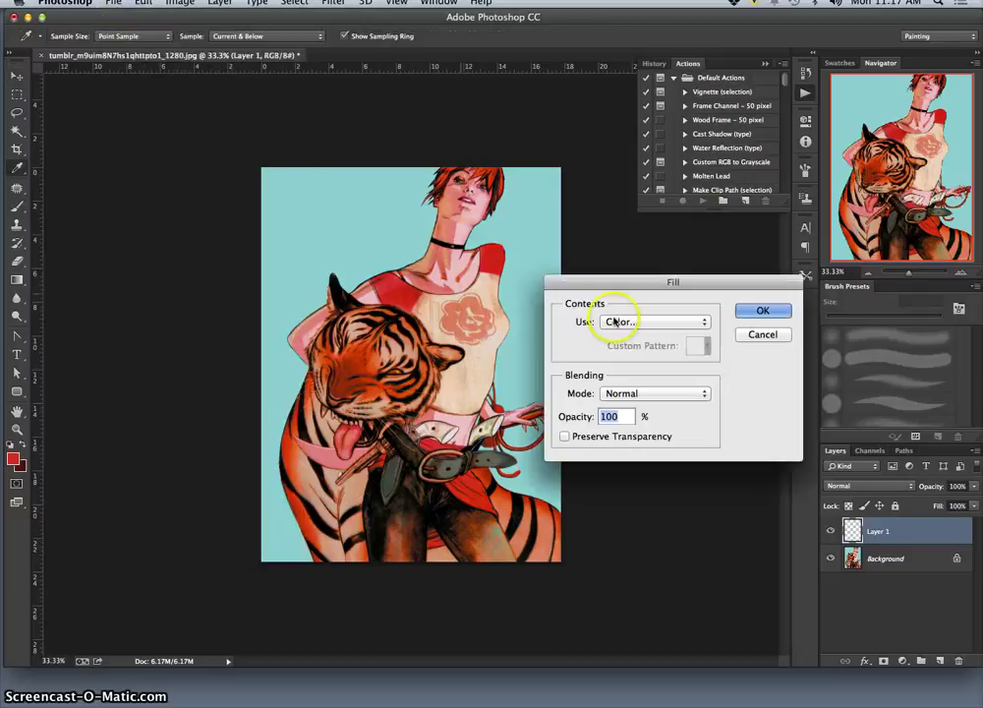
{"action": "left_click", "coordinate": [622, 321]}
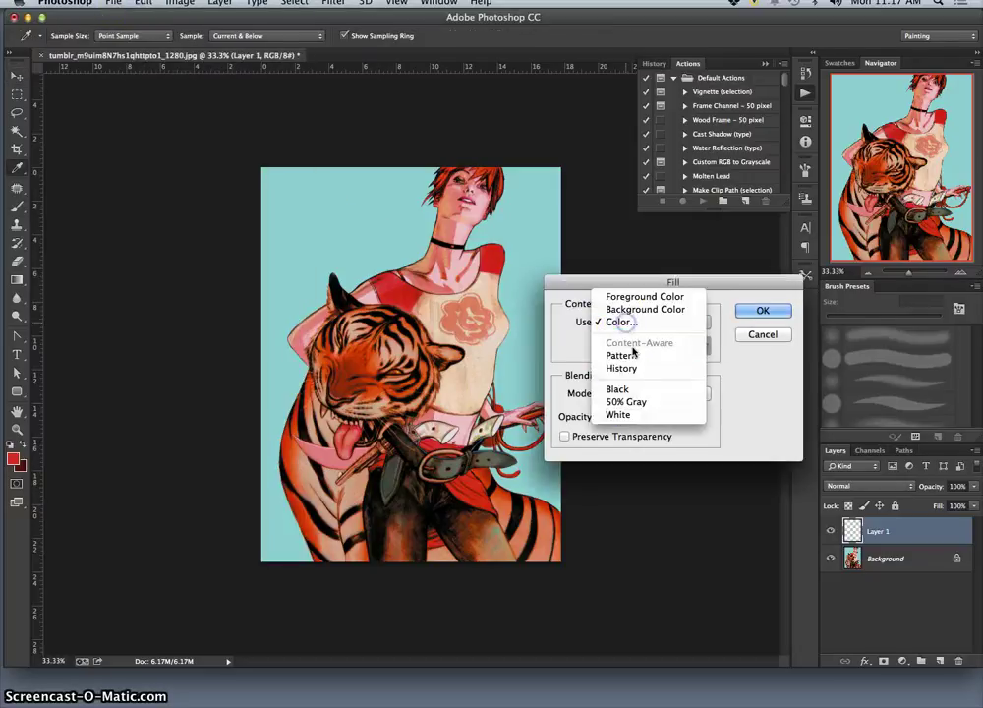
{"action": "left_click", "coordinate": [631, 415]}
{"action": "left_click", "coordinate": [759, 313]}
{"action": "key", "text": "v"}
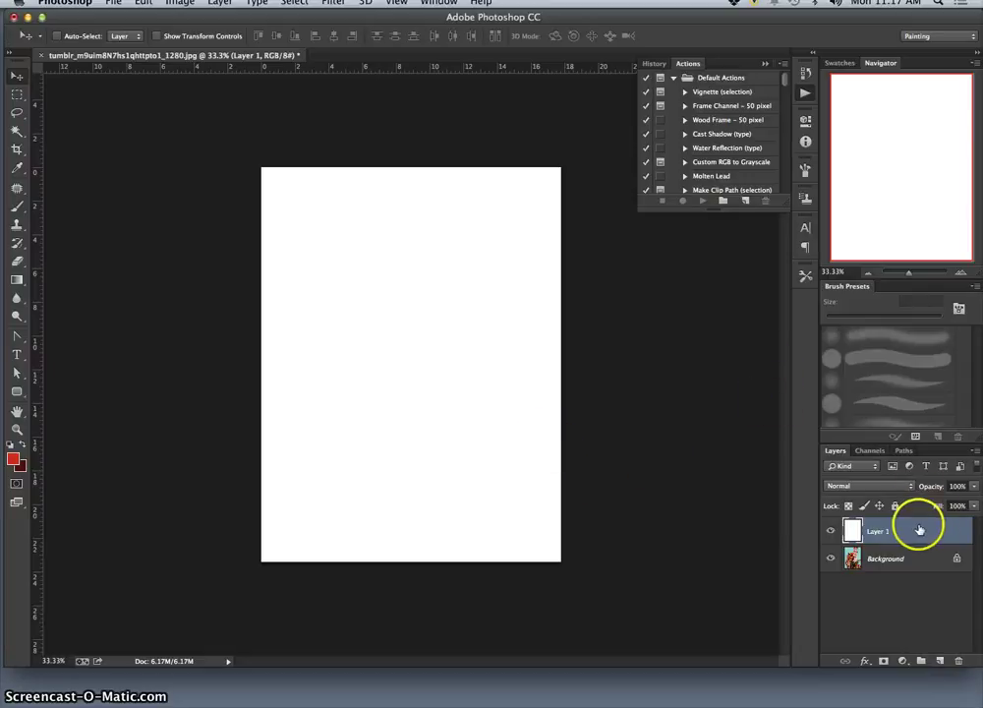
Lower Layer 1's opacity to 50% so the tiger illustration shows through.
{"action": "left_click", "coordinate": [973, 488]}
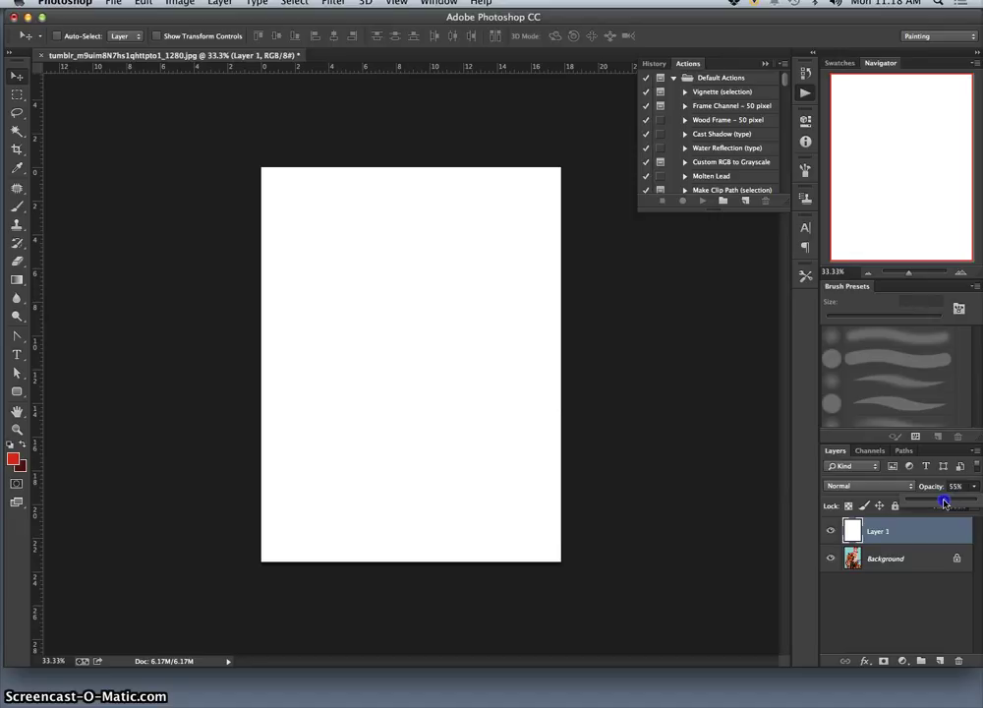
{"action": "left_click_drag", "start_coordinate": [942, 503], "coordinate": [941, 503]}
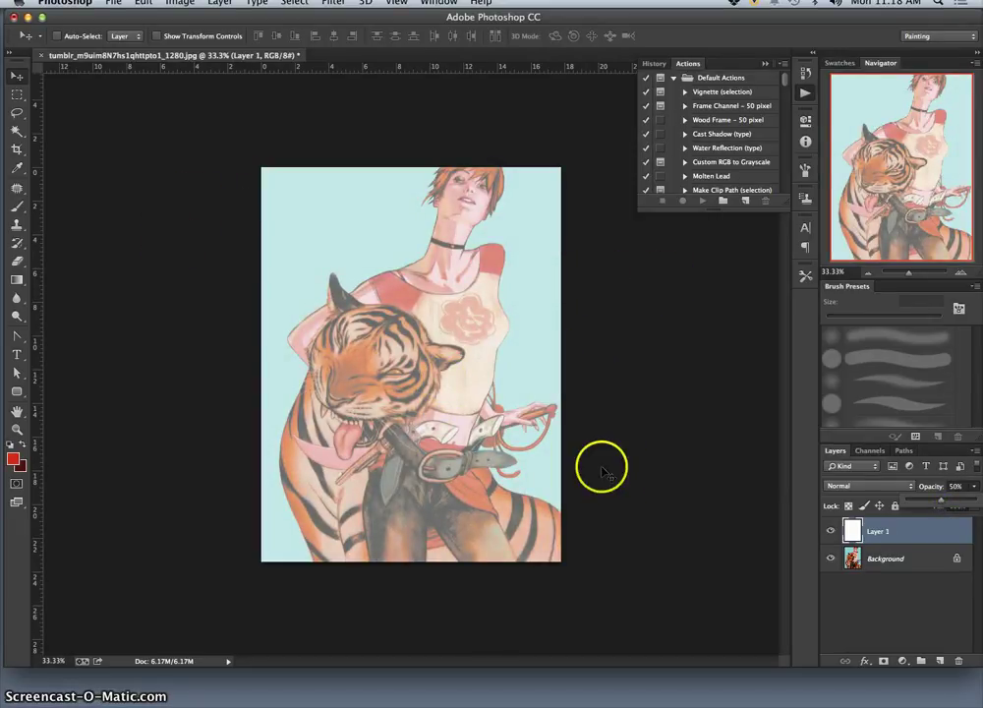
Select the Brush tool and set the foreground colour to a fully saturated bright blue.
{"action": "left_click", "coordinate": [25, 211]}
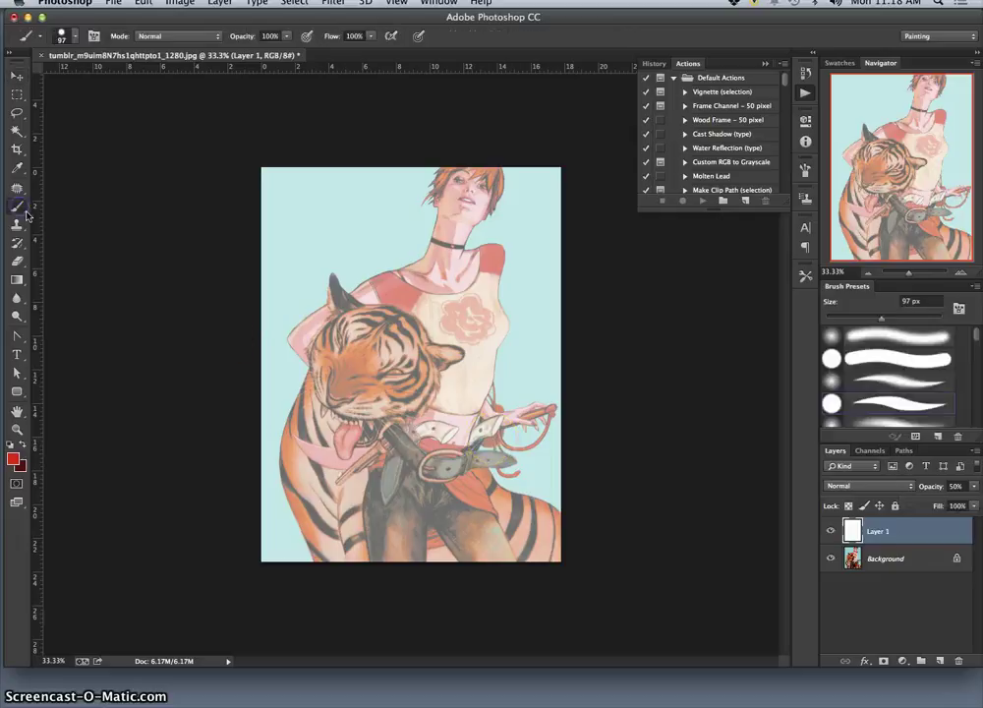
{"action": "left_click", "coordinate": [14, 460]}
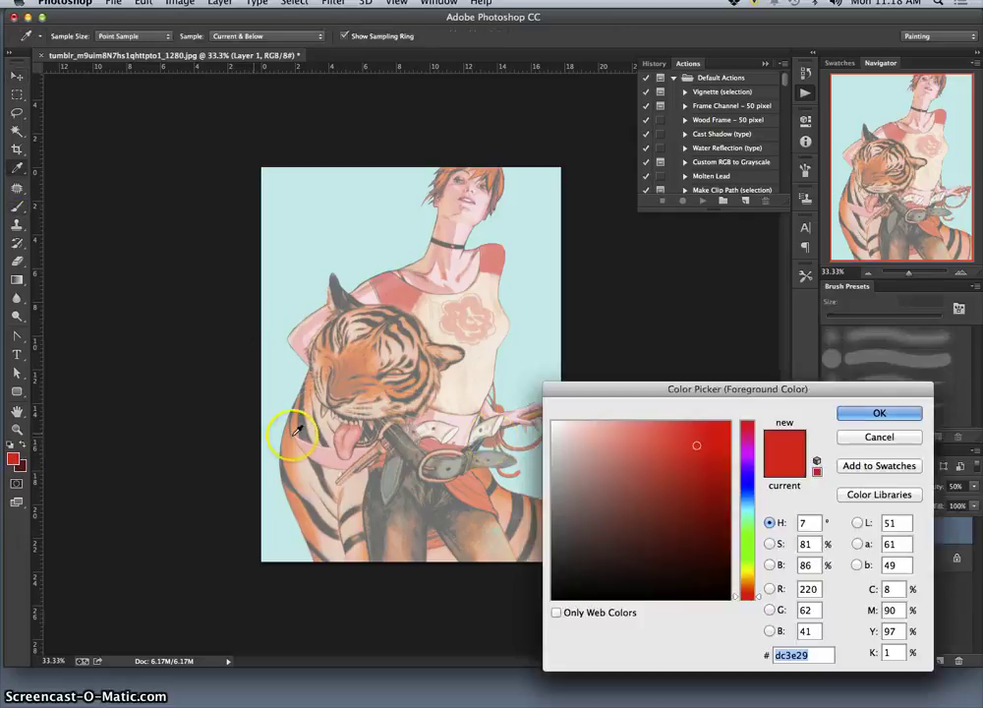
{"action": "left_click", "coordinate": [733, 478]}
{"action": "left_click_drag", "start_coordinate": [712, 429], "coordinate": [727, 423]}
{"action": "left_click", "coordinate": [874, 415]}
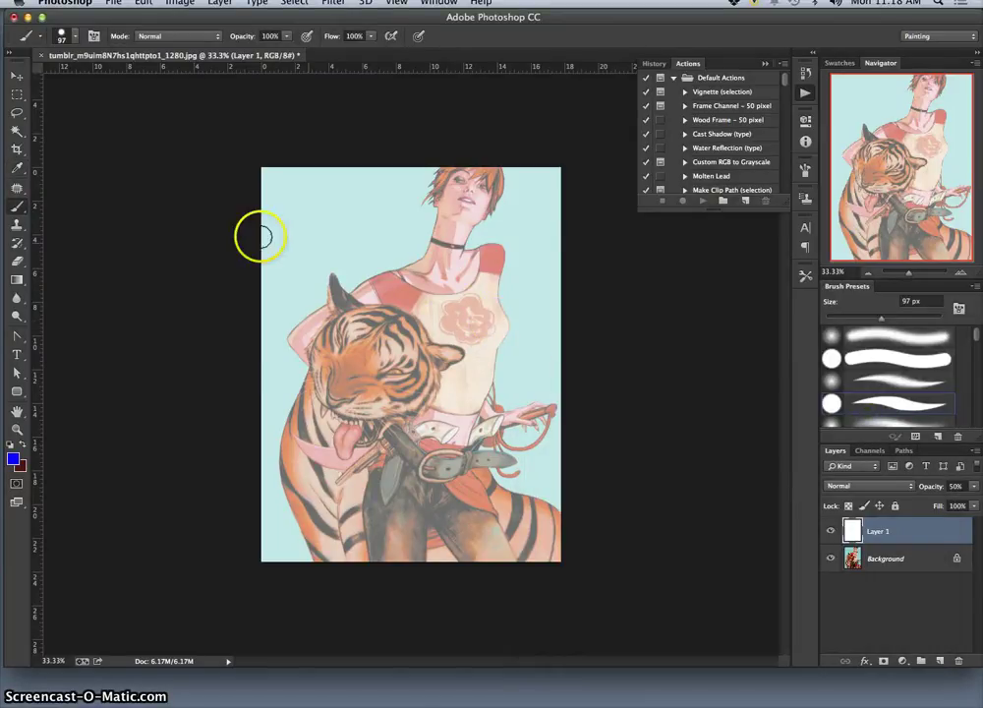
Choose the hard round brush preset with 90% hardness and a 58 px size.
{"action": "left_click", "coordinate": [75, 36]}
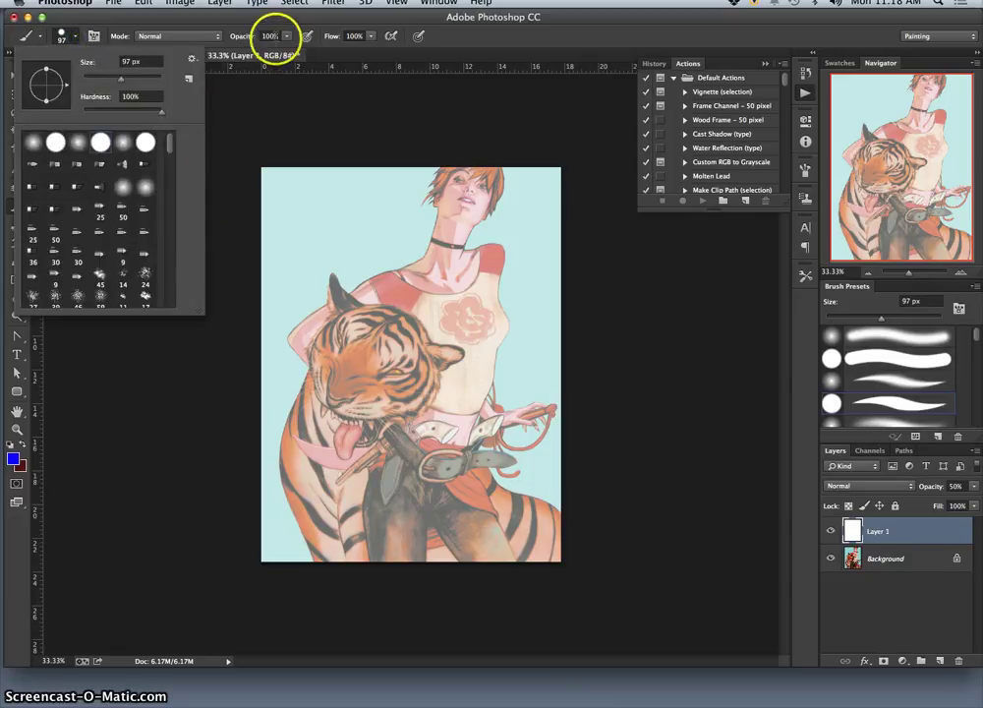
{"action": "left_click", "coordinate": [83, 143]}
{"action": "left_click", "coordinate": [101, 145]}
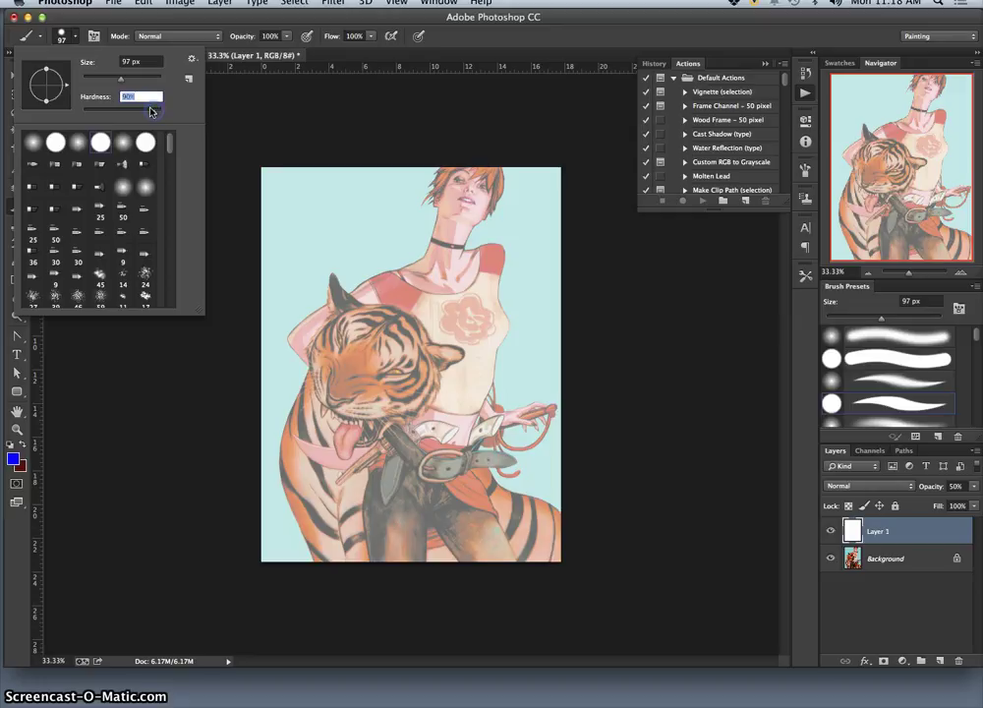
{"action": "left_click", "coordinate": [122, 81]}
{"action": "left_click_drag", "start_coordinate": [116, 81], "coordinate": [111, 82]}
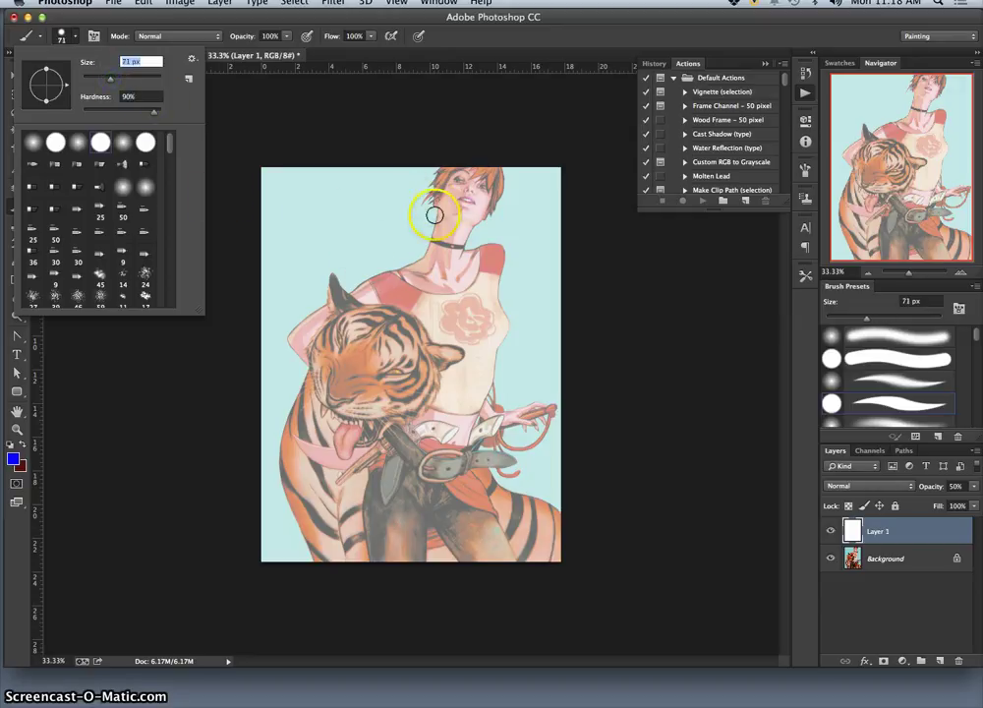
{"action": "left_click_drag", "start_coordinate": [110, 80], "coordinate": [106, 81]}
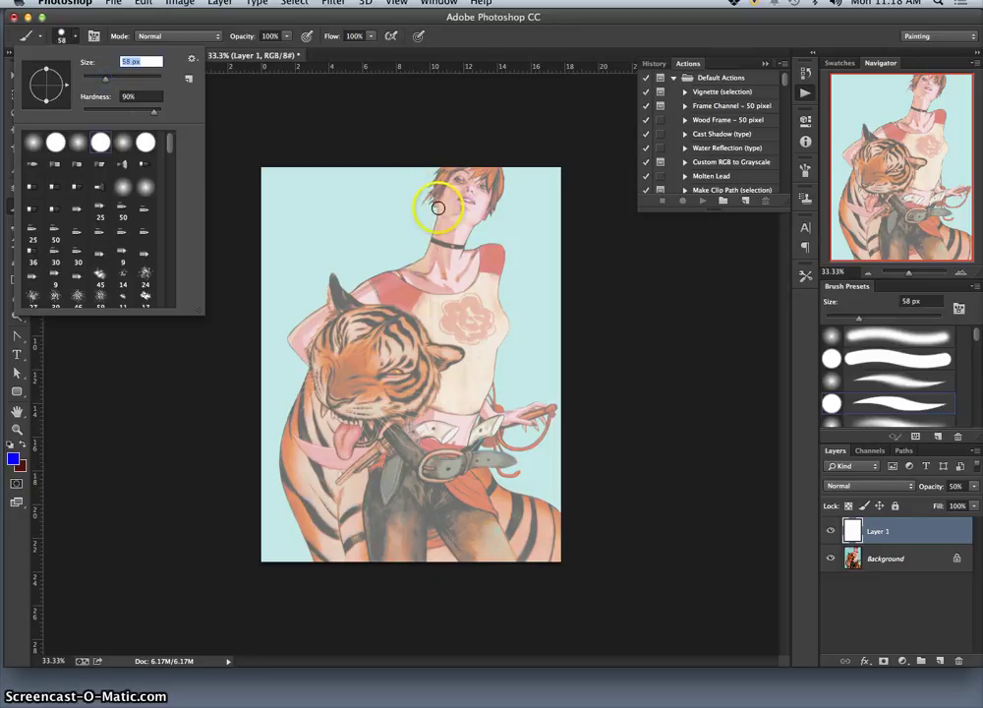
{"action": "left_click", "coordinate": [439, 208]}
{"action": "left_click_drag", "start_coordinate": [424, 263], "coordinate": [428, 247]}
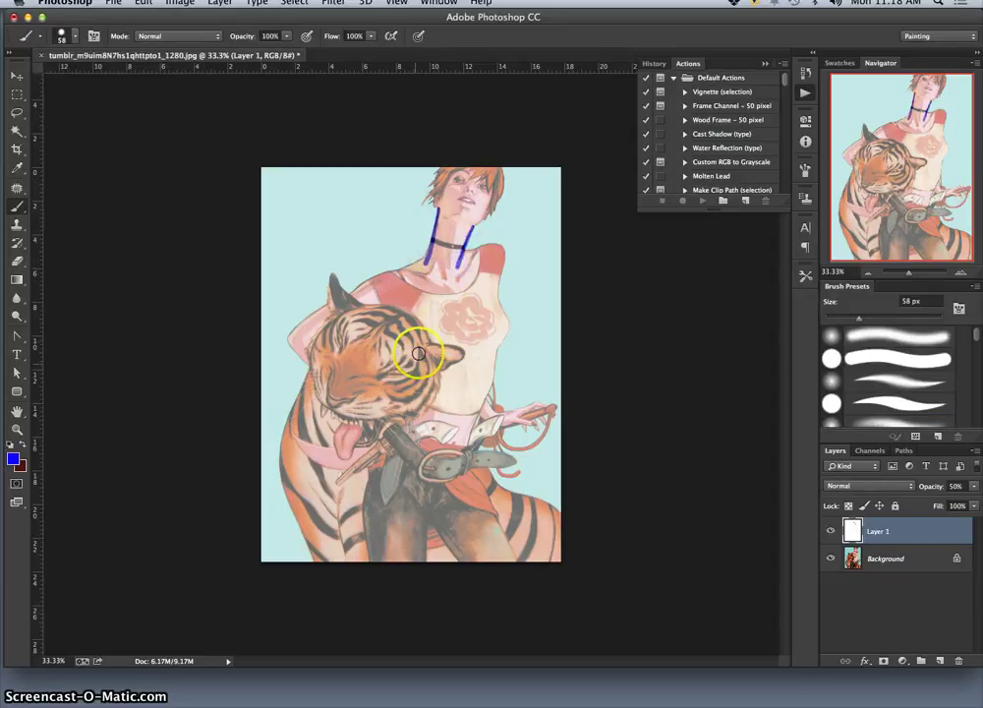
{"action": "left_click", "coordinate": [830, 559]}
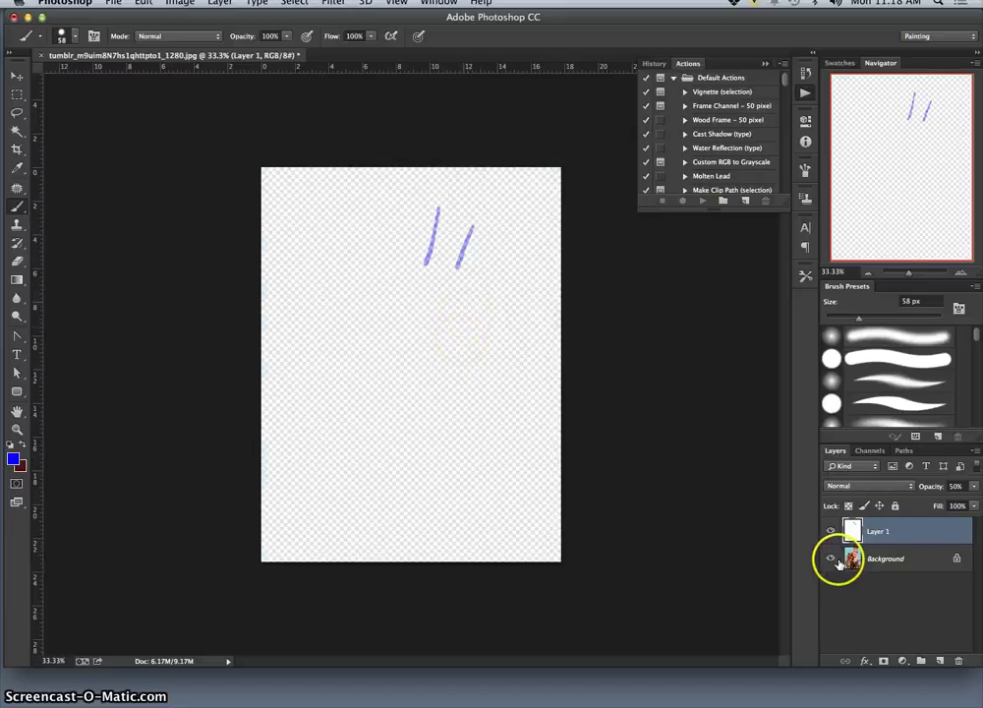
{"action": "left_click", "coordinate": [829, 558]}
{"action": "left_click", "coordinate": [829, 530]}
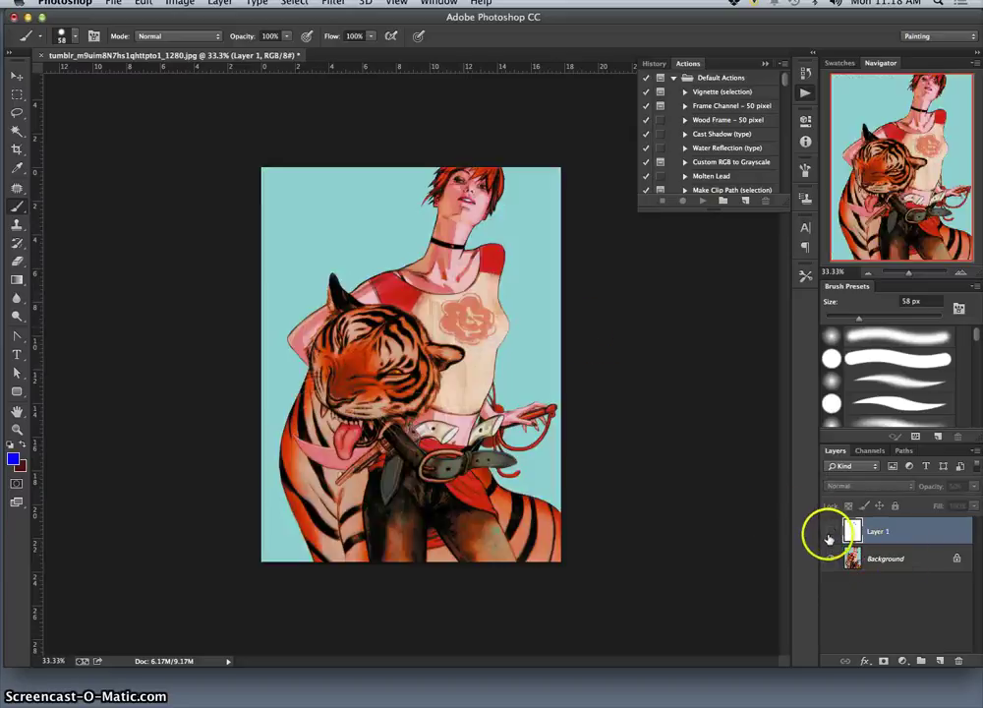
{"action": "left_click", "coordinate": [830, 531]}
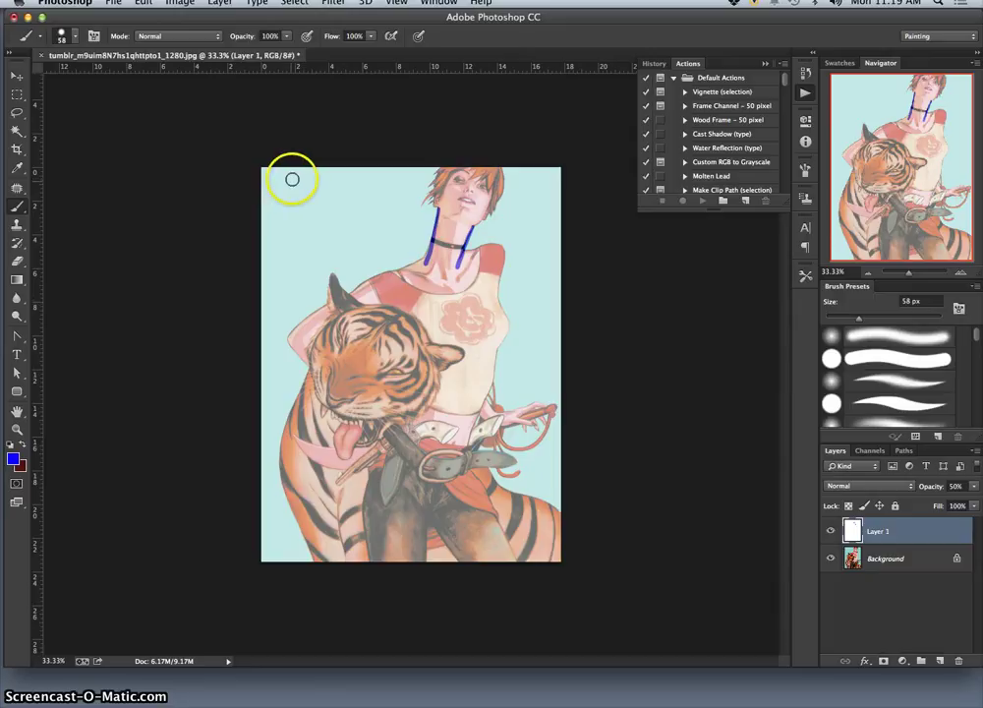
Brush a blue circle and a square box in the top-left corner of Layer 1.
{"action": "mouse_move", "coordinate": [294, 183]}
{"action": "left_mouse_down"}
{"action": "mouse_move", "coordinate": [273, 222]}
{"action": "mouse_move", "coordinate": [298, 236]}
{"action": "mouse_move", "coordinate": [294, 206]}
{"action": "left_mouse_up"}
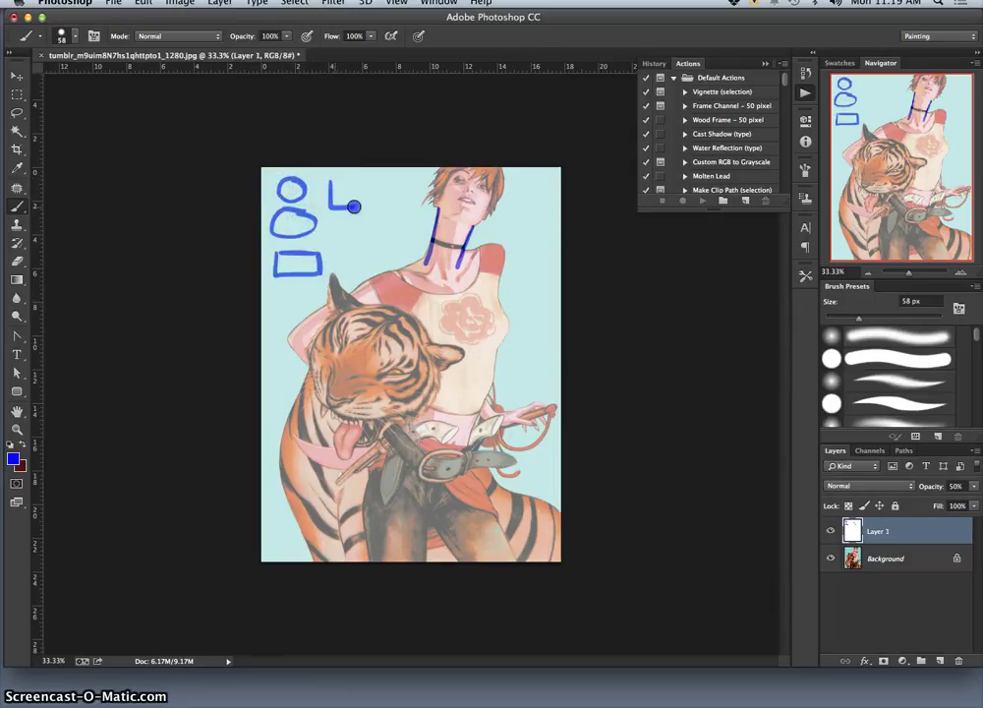
{"action": "left_click_drag", "start_coordinate": [334, 181], "coordinate": [355, 197]}
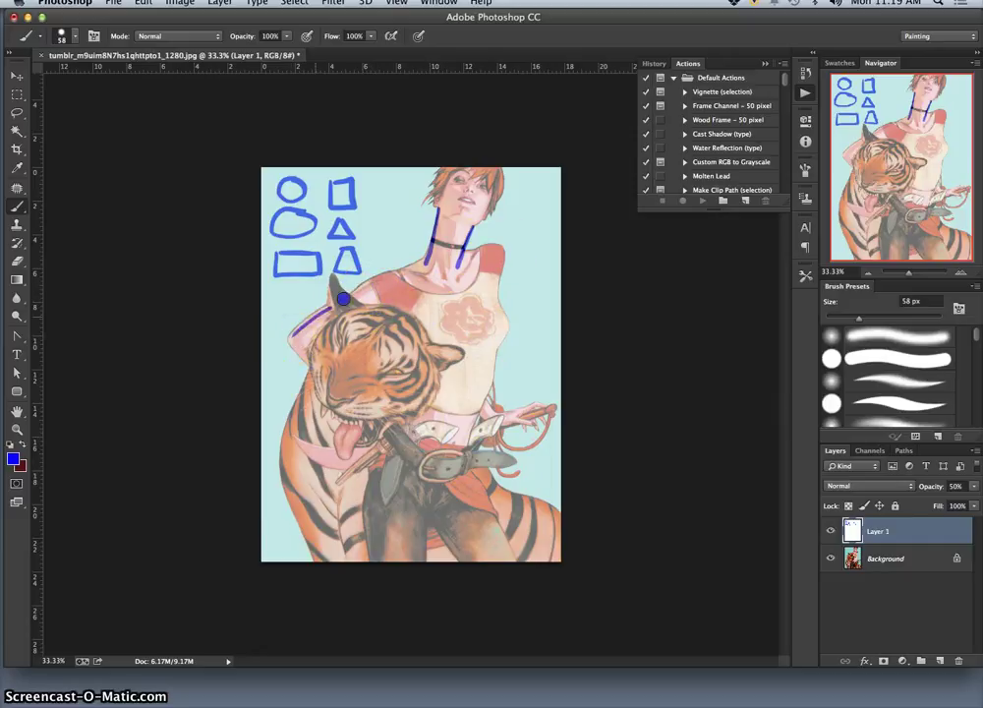
Draw the blue torso line up to the neck and a circle around the tiger's head.
{"action": "left_click_drag", "start_coordinate": [356, 292], "coordinate": [430, 263]}
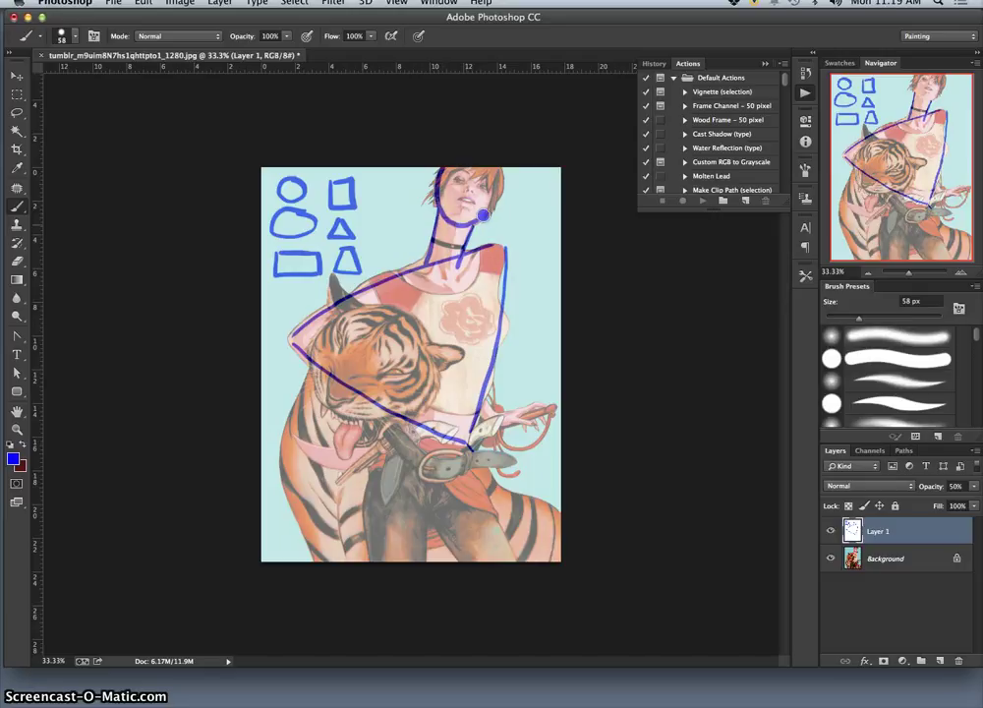
{"action": "left_click_drag", "start_coordinate": [452, 399], "coordinate": [448, 430]}
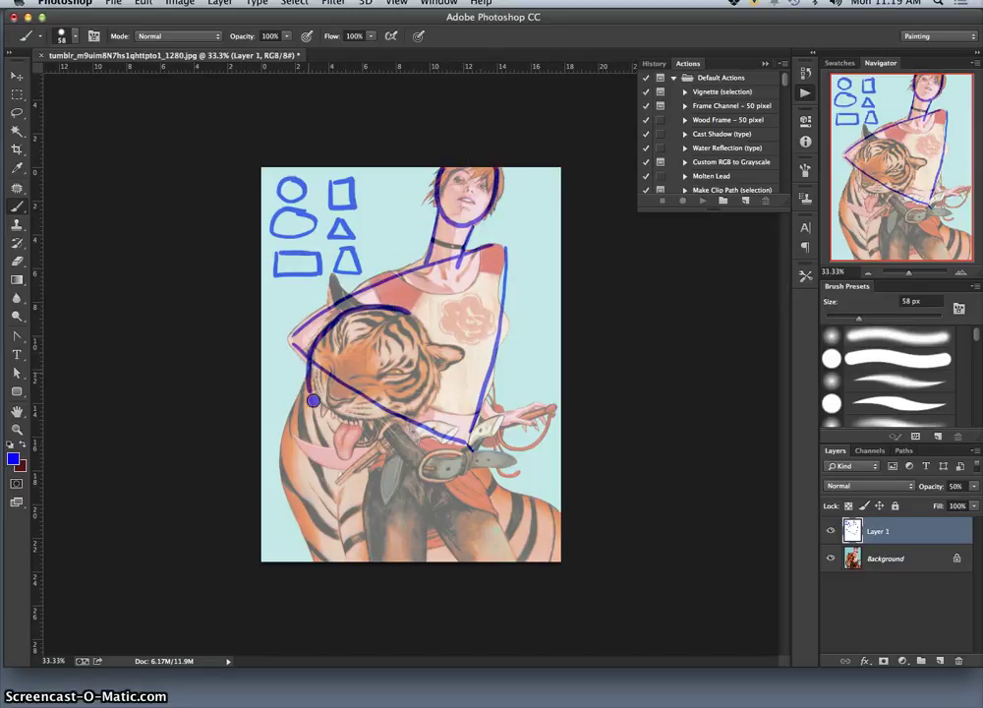
{"action": "mouse_move", "coordinate": [423, 422]}
{"action": "left_mouse_down"}
{"action": "mouse_move", "coordinate": [427, 319]}
{"action": "mouse_move", "coordinate": [431, 332]}
{"action": "left_mouse_up"}
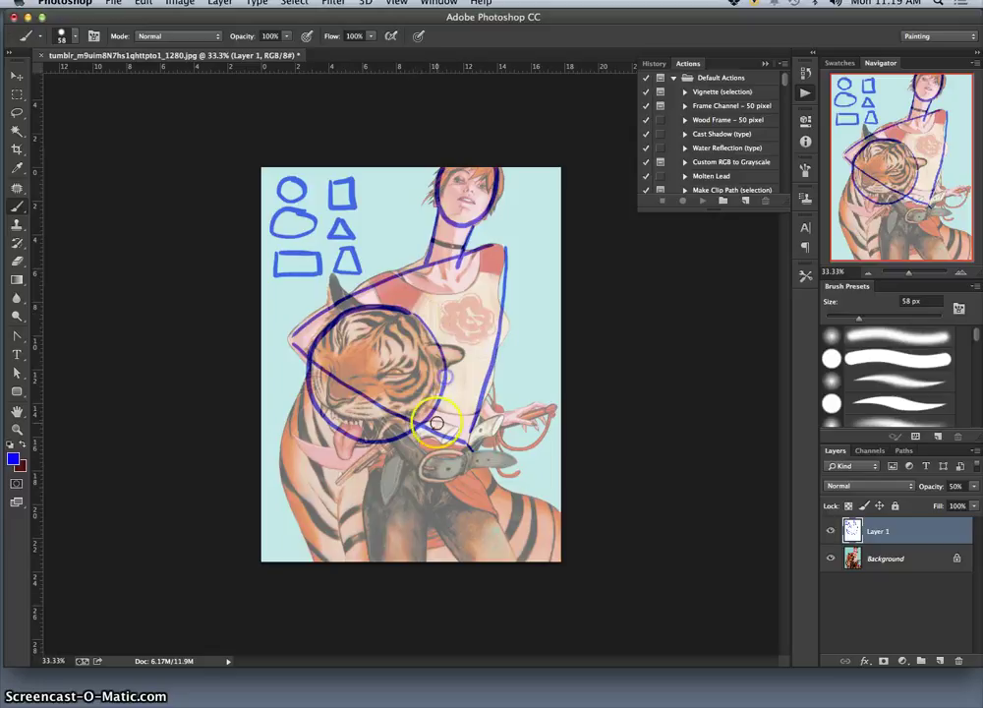
{"action": "mouse_move", "coordinate": [436, 444]}
{"action": "left_mouse_down"}
{"action": "mouse_move", "coordinate": [432, 377]}
{"action": "mouse_move", "coordinate": [314, 361]}
{"action": "left_mouse_up"}
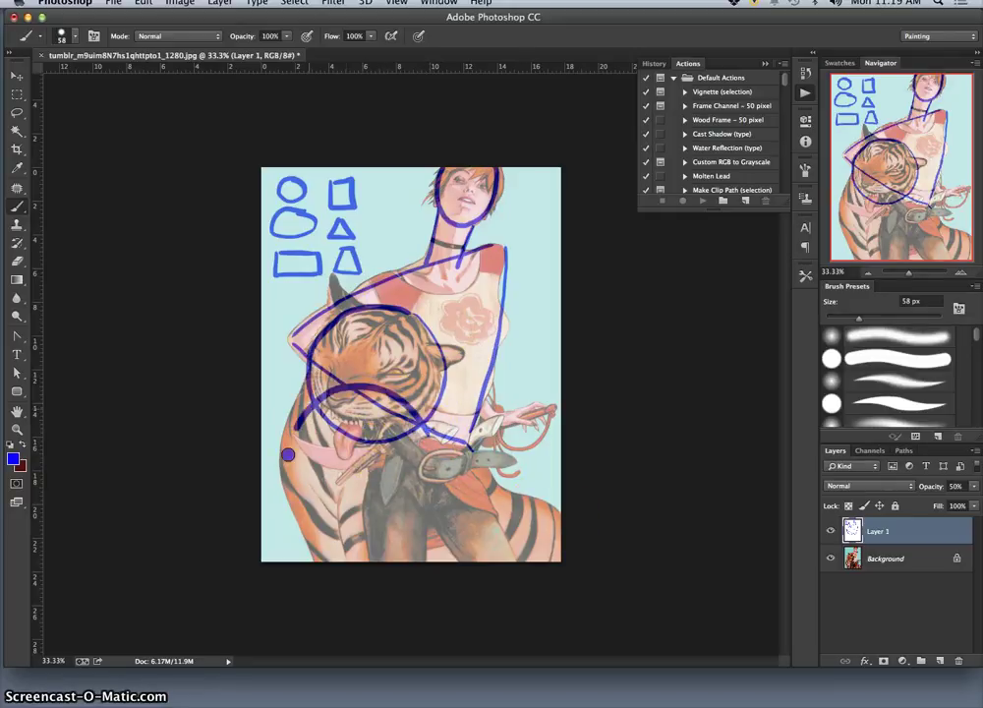
Add a blue loop over the belt and leg, mouth strokes, and a bottom triangle.
{"action": "mouse_move", "coordinate": [398, 450]}
{"action": "left_mouse_down"}
{"action": "mouse_move", "coordinate": [450, 521]}
{"action": "mouse_move", "coordinate": [392, 577]}
{"action": "left_mouse_up"}
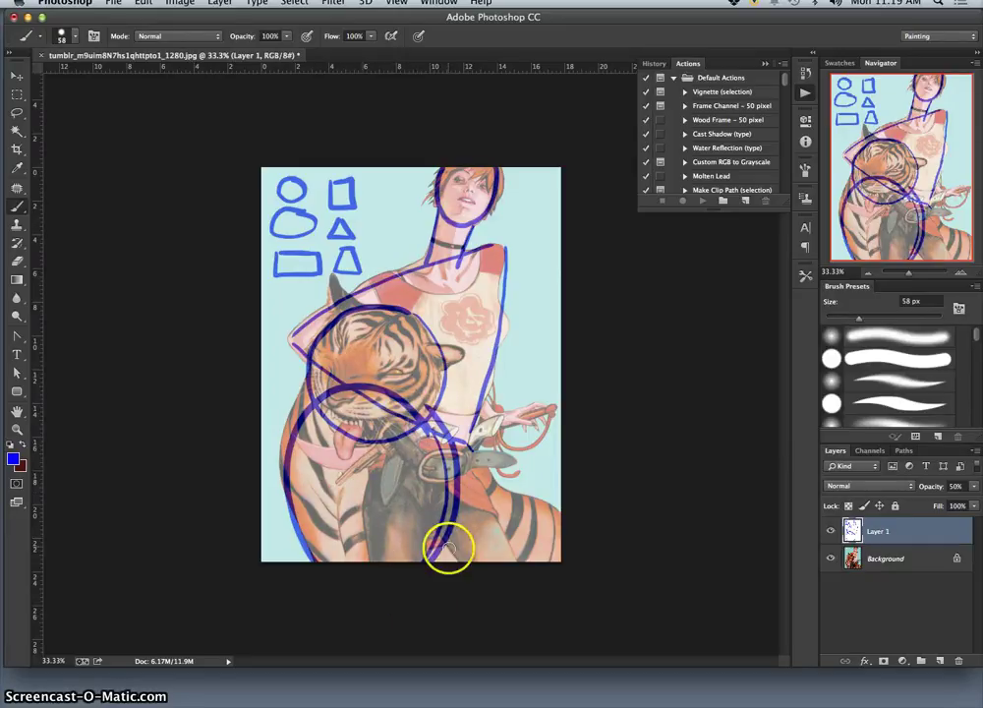
{"action": "left_click_drag", "start_coordinate": [376, 447], "coordinate": [365, 555]}
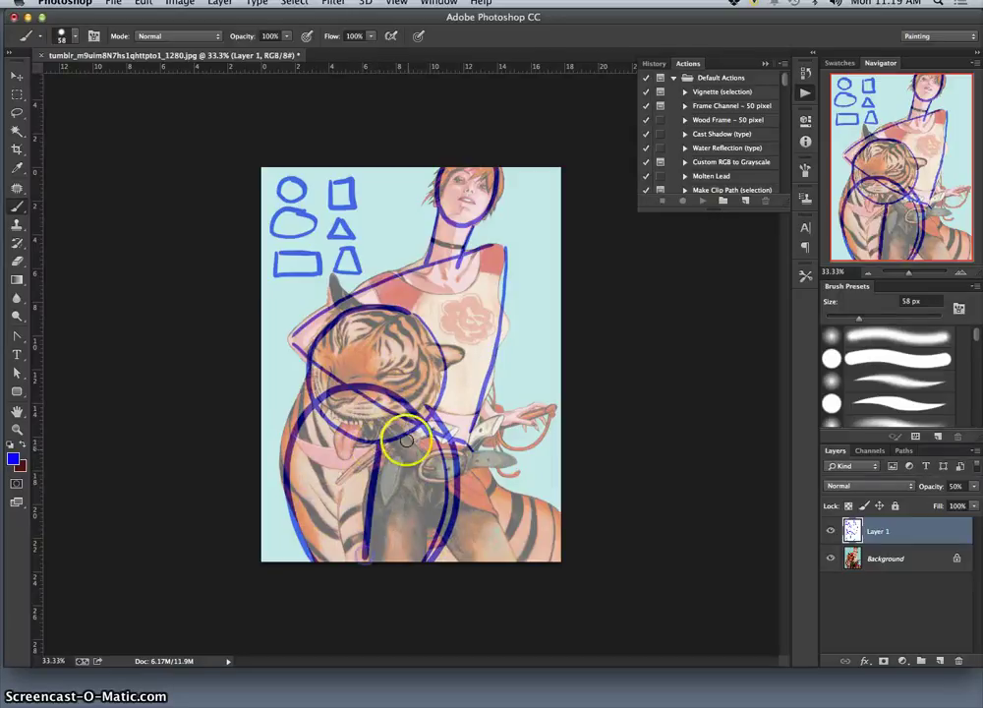
{"action": "left_click_drag", "start_coordinate": [395, 445], "coordinate": [421, 438]}
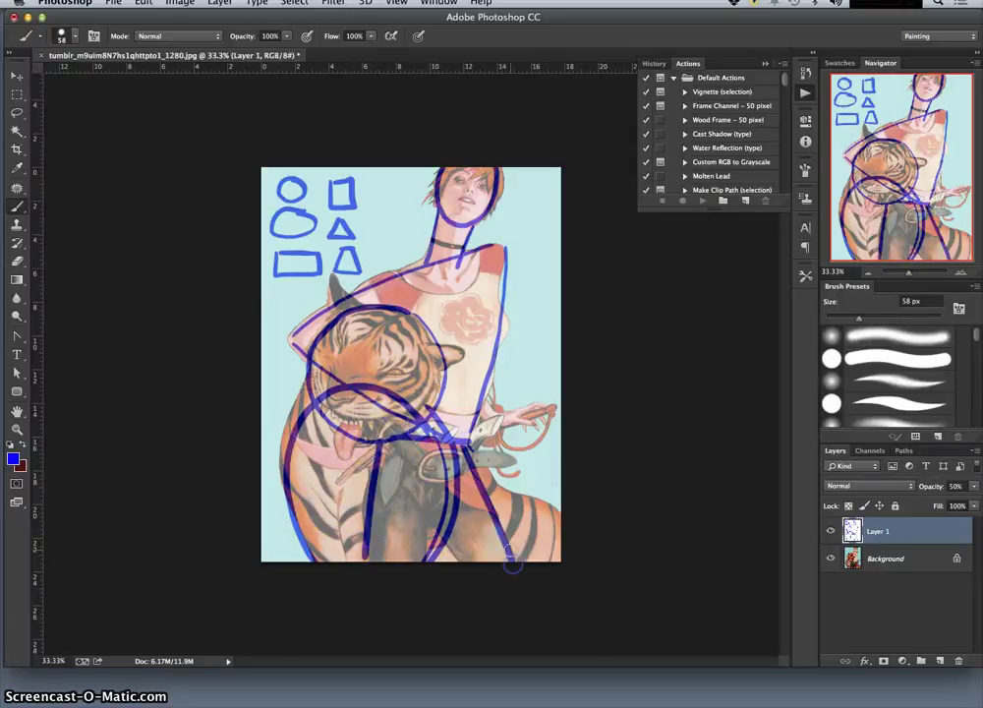
{"action": "left_click_drag", "start_coordinate": [513, 551], "coordinate": [348, 542]}
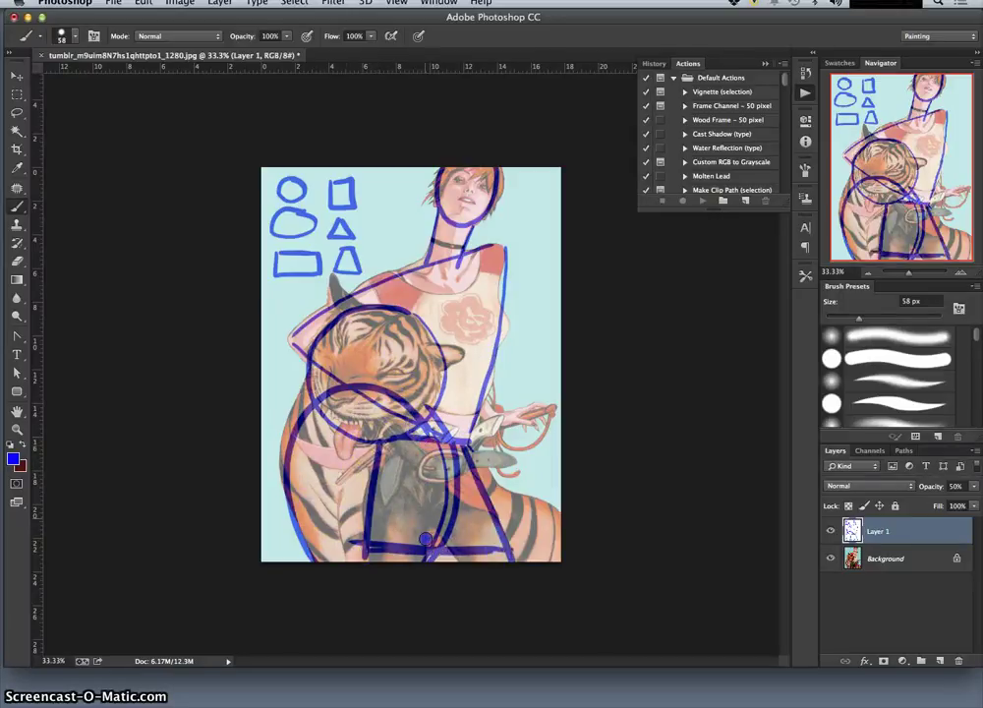
{"action": "left_click_drag", "start_coordinate": [433, 516], "coordinate": [462, 615]}
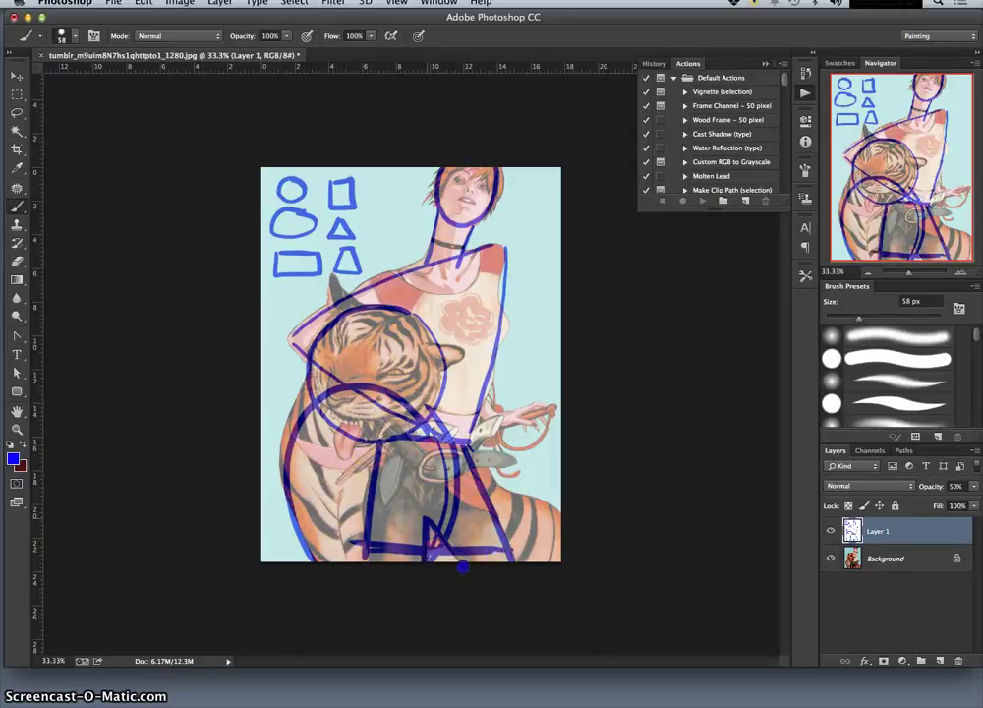
{"action": "left_click", "coordinate": [832, 560]}
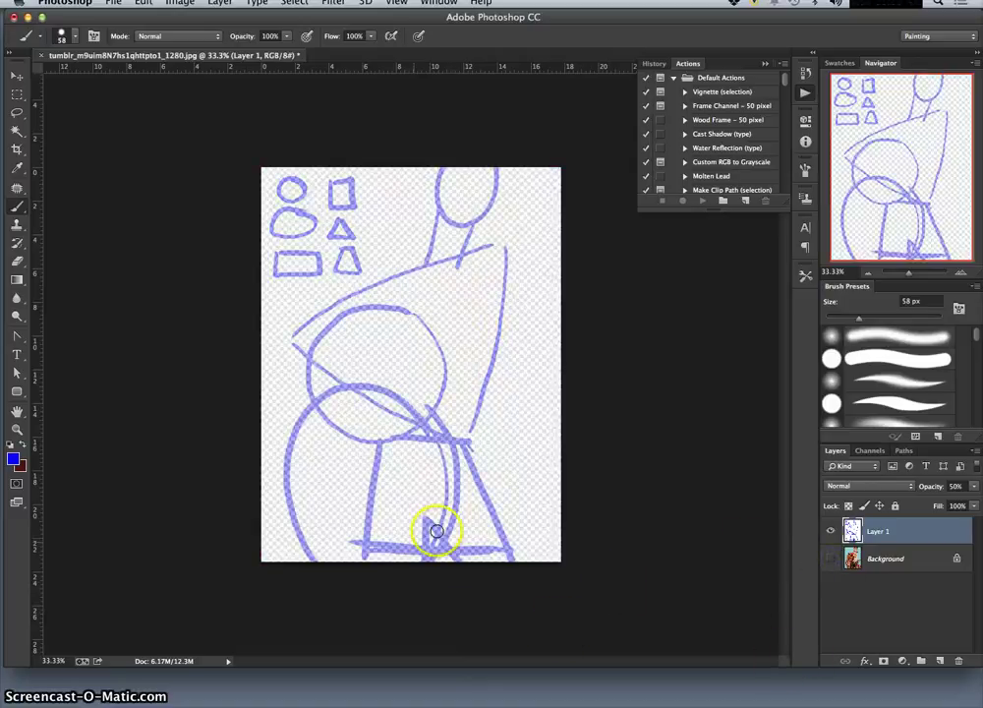
{"action": "left_click", "coordinate": [830, 558]}
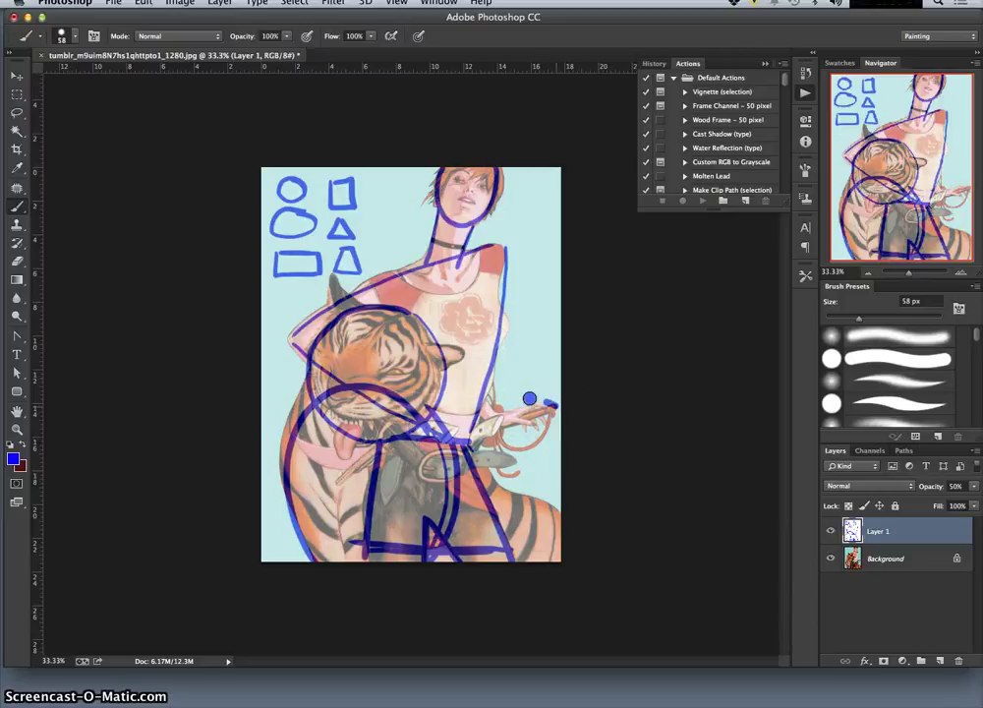
Loop blue around the woman's hand, add a diagonal line, review the sketch, then add Layer 2.
{"action": "mouse_move", "coordinate": [511, 400]}
{"action": "left_mouse_down"}
{"action": "mouse_move", "coordinate": [480, 426]}
{"action": "mouse_move", "coordinate": [537, 433]}
{"action": "left_mouse_up"}
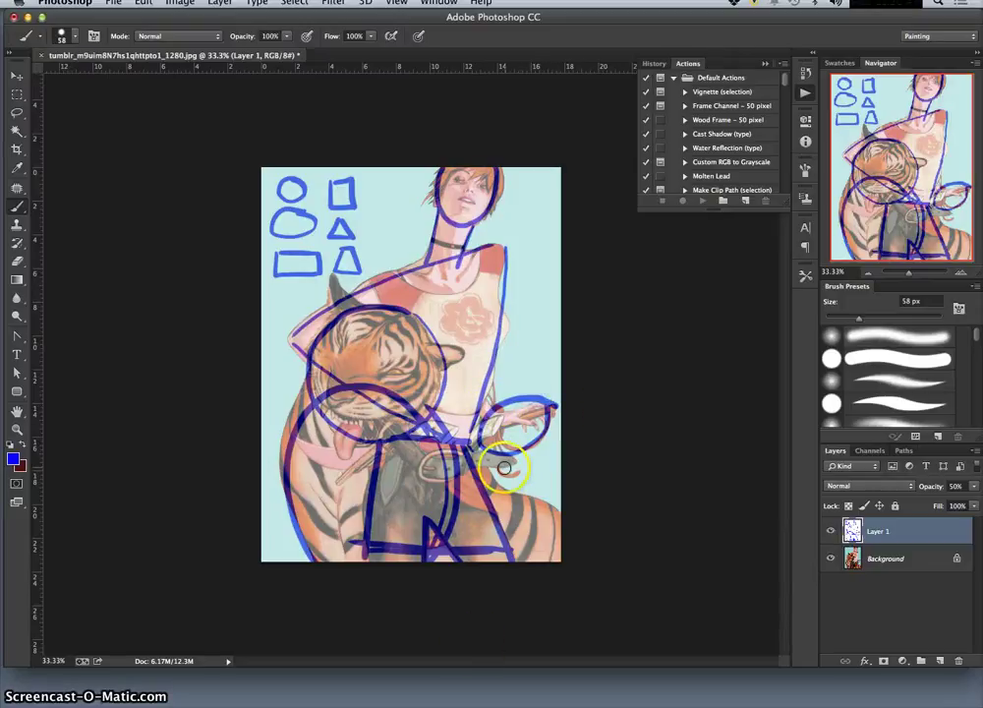
{"action": "mouse_move", "coordinate": [469, 265]}
{"action": "left_mouse_down"}
{"action": "mouse_move", "coordinate": [503, 256]}
{"action": "mouse_move", "coordinate": [502, 299]}
{"action": "left_mouse_up"}
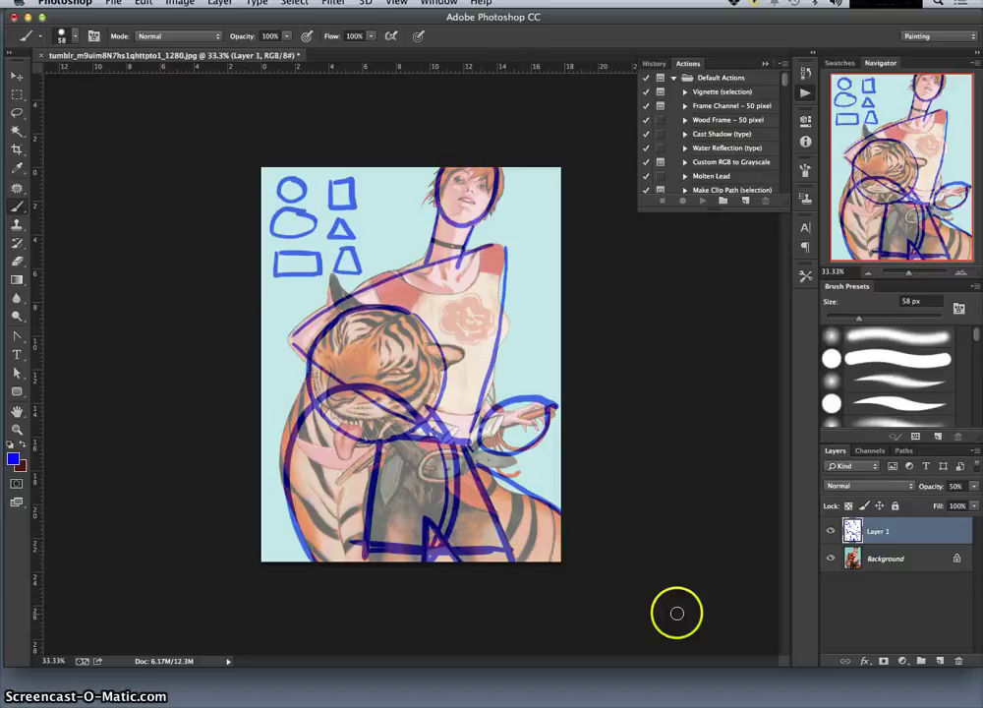
{"action": "left_click", "coordinate": [831, 558]}
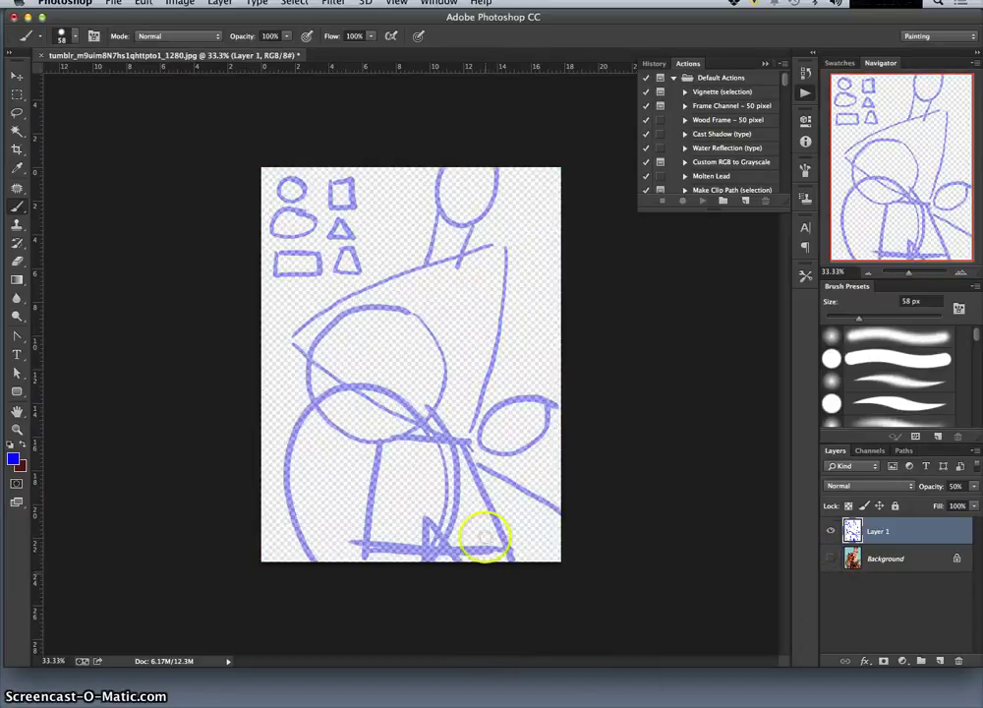
{"action": "left_click", "coordinate": [830, 558]}
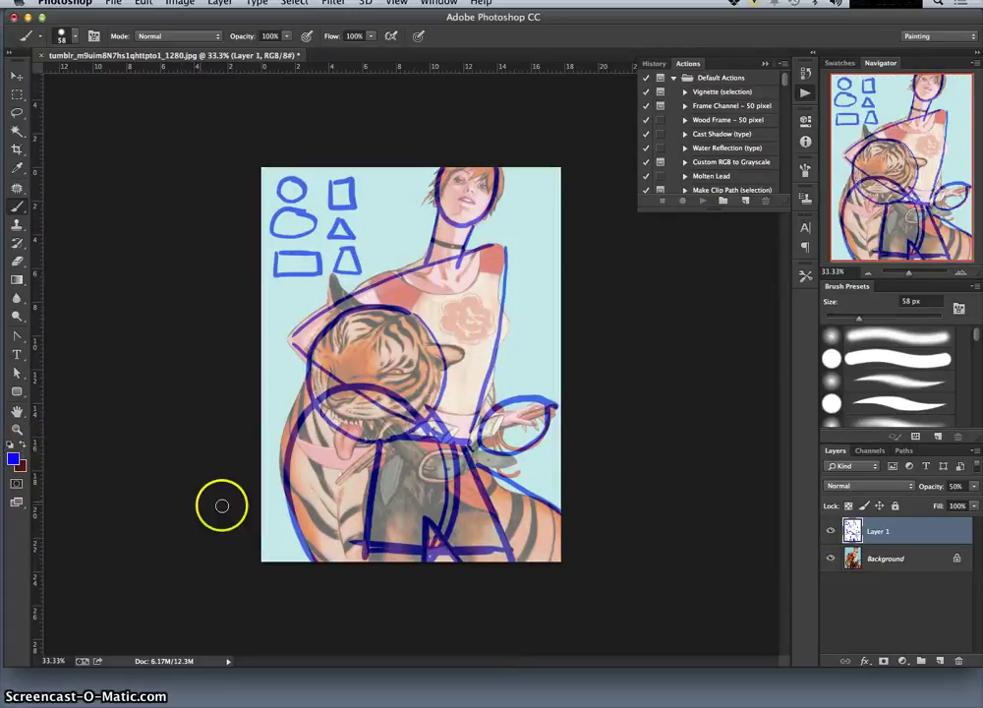
{"action": "left_click", "coordinate": [940, 661]}
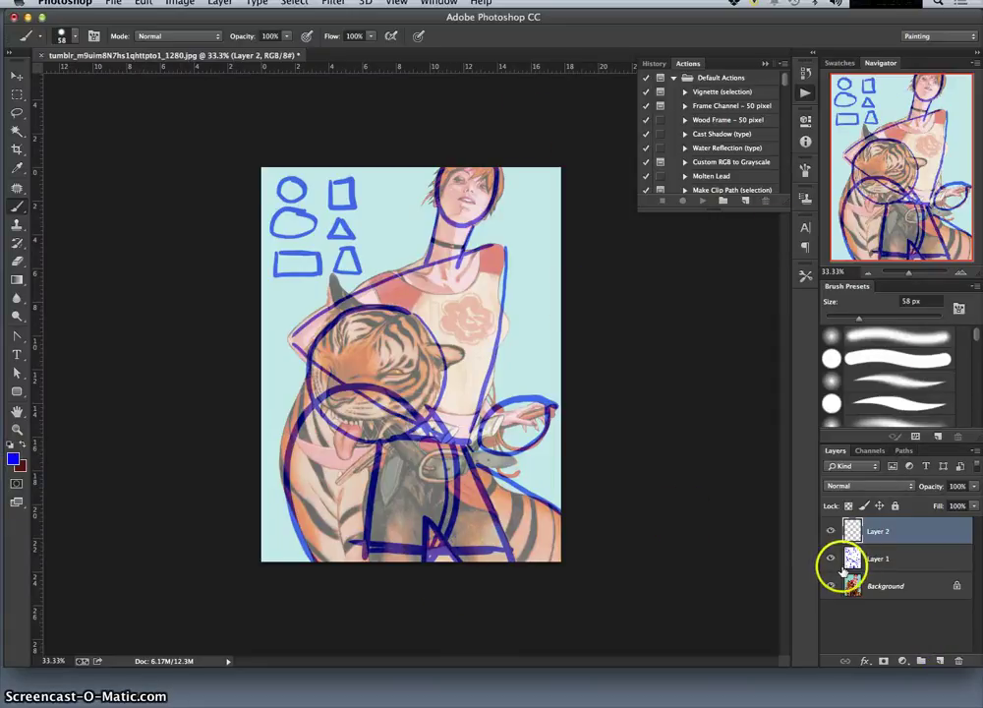
Fill Layer 2 with white and lower its opacity to 50%.
{"action": "left_click", "coordinate": [144, 5]}
{"action": "left_click", "coordinate": [160, 208]}
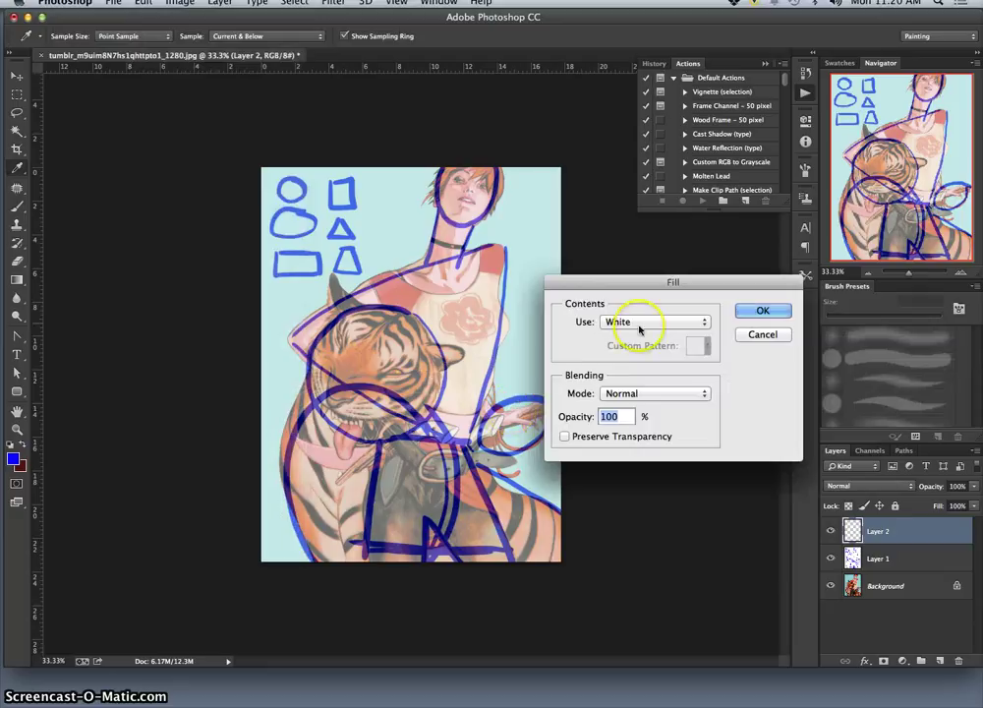
{"action": "left_click", "coordinate": [753, 312]}
{"action": "key", "text": "b"}
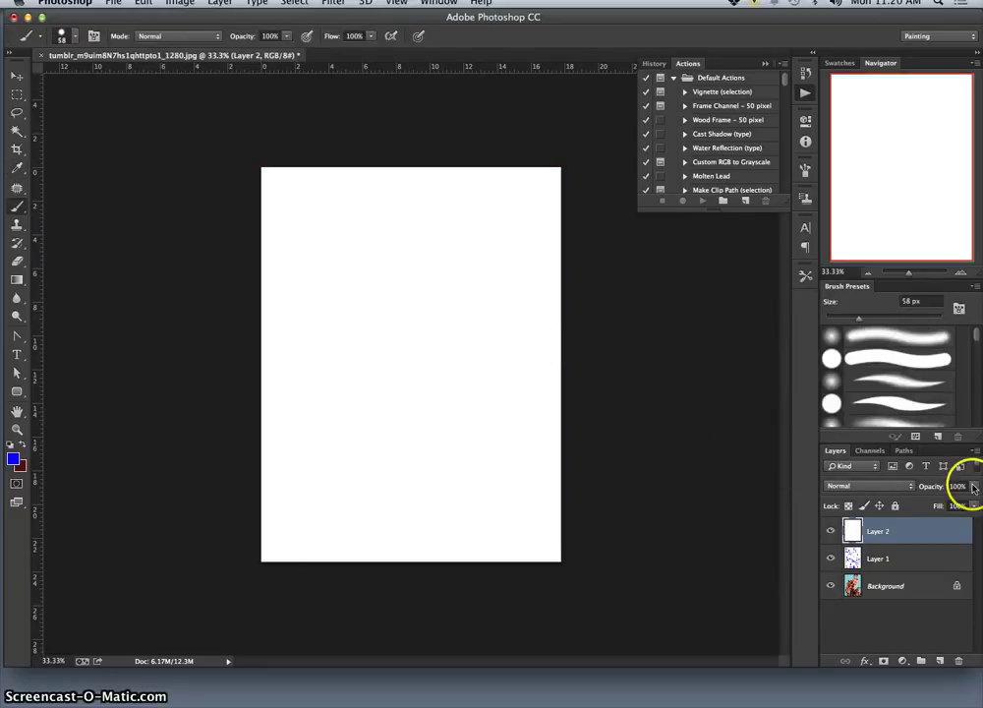
{"action": "left_click", "coordinate": [974, 506]}
{"action": "left_click_drag", "start_coordinate": [951, 501], "coordinate": [944, 501]}
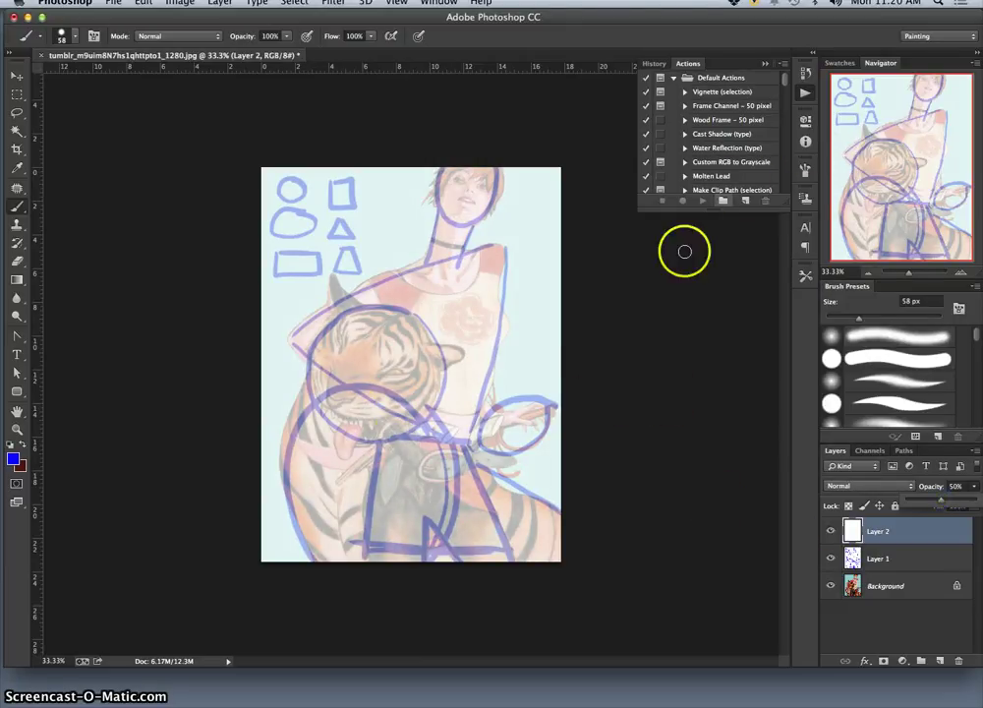
Change the foreground colour from blue to red.
{"action": "left_click", "coordinate": [15, 459]}
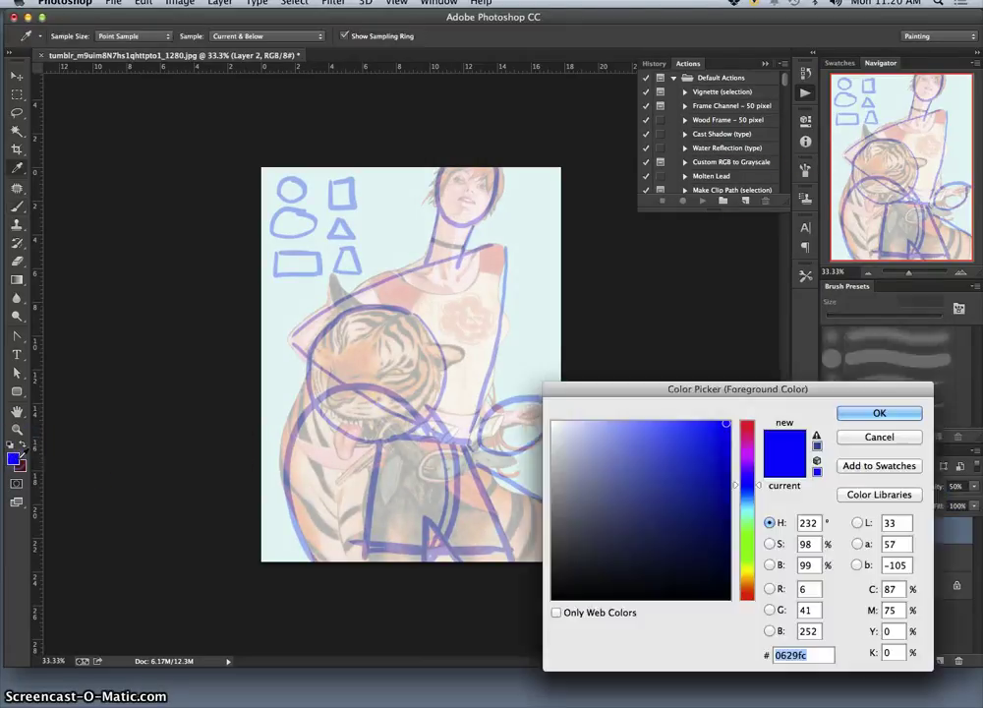
{"action": "left_click", "coordinate": [745, 598]}
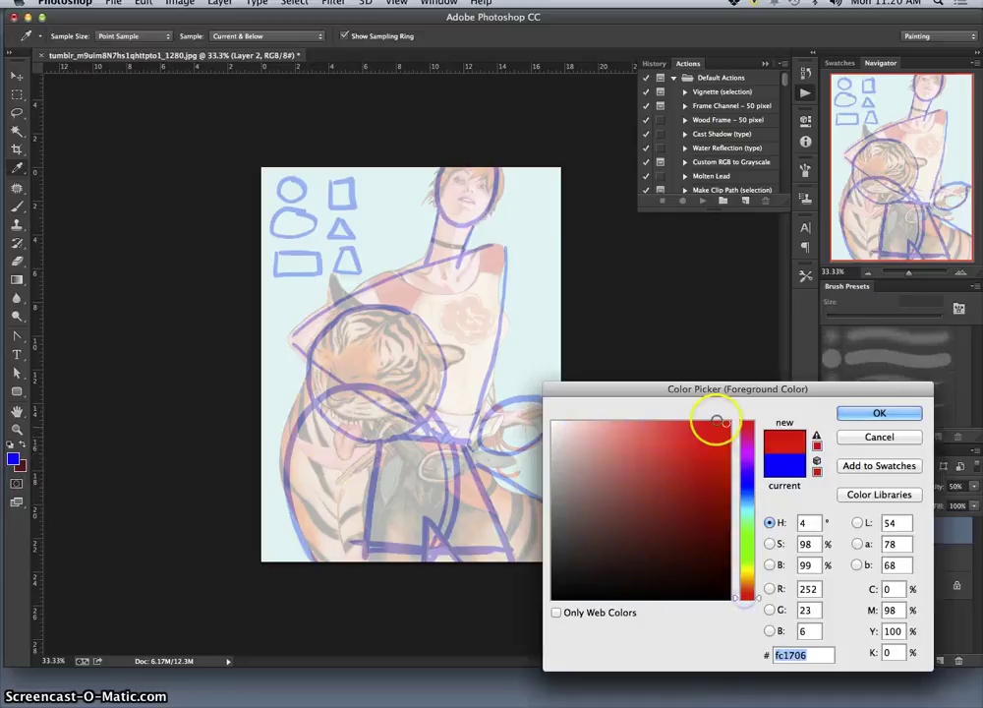
{"action": "left_click", "coordinate": [852, 413]}
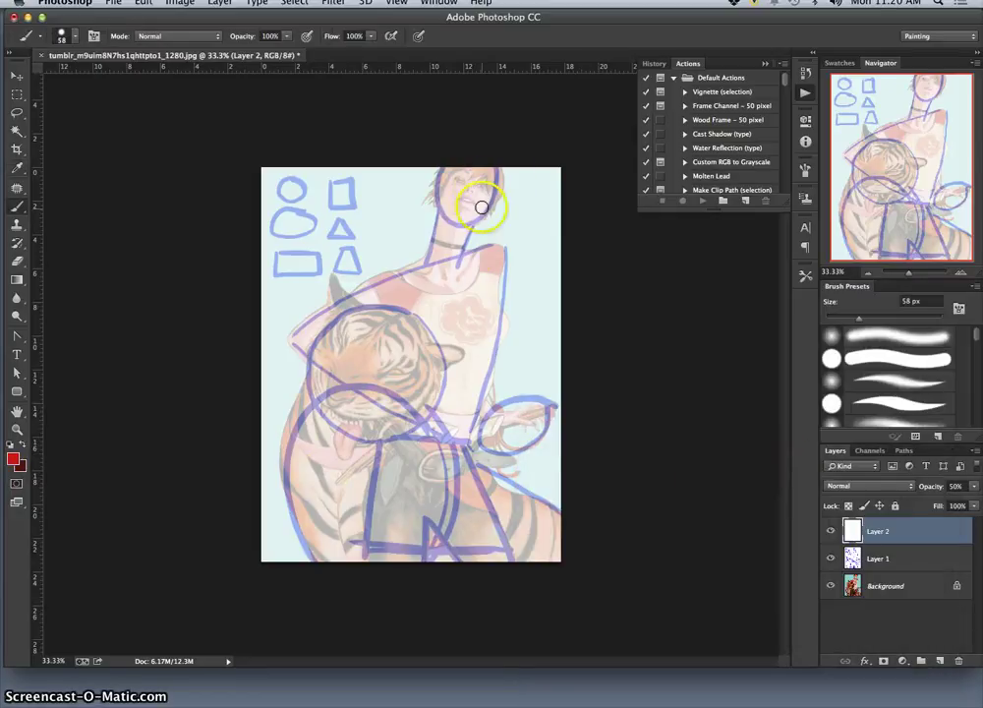
Paint the red head line, spine, right-shoulder joint circle and ribcage curves on Layer 2.
{"action": "mouse_move", "coordinate": [493, 175]}
{"action": "left_mouse_down"}
{"action": "mouse_move", "coordinate": [480, 173]}
{"action": "mouse_move", "coordinate": [483, 158]}
{"action": "left_mouse_up"}
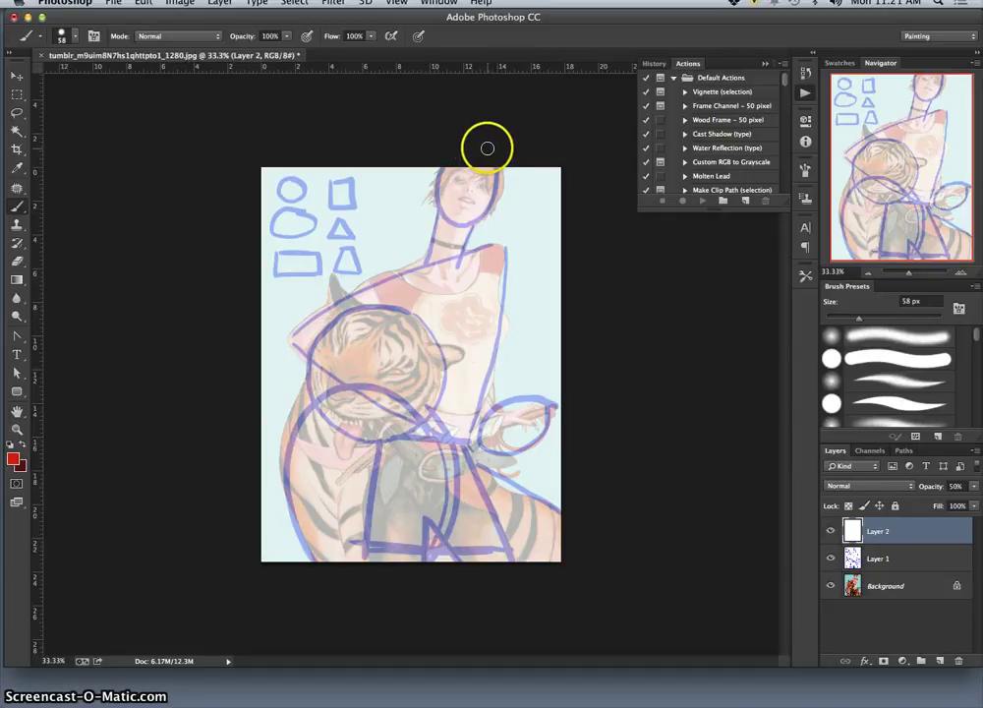
{"action": "mouse_move", "coordinate": [444, 286]}
{"action": "left_mouse_down"}
{"action": "mouse_move", "coordinate": [454, 384]}
{"action": "mouse_move", "coordinate": [397, 647]}
{"action": "left_mouse_up"}
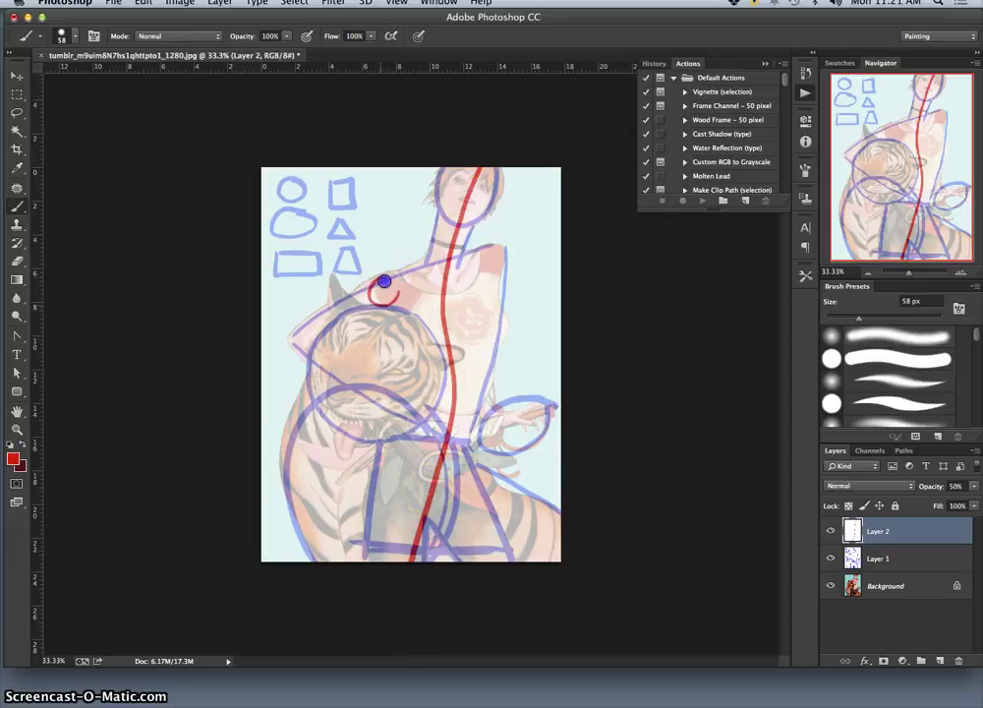
{"action": "left_click", "coordinate": [500, 253]}
{"action": "mouse_move", "coordinate": [491, 253]}
{"action": "left_mouse_down"}
{"action": "mouse_move", "coordinate": [510, 309]}
{"action": "mouse_move", "coordinate": [415, 366]}
{"action": "left_mouse_up"}
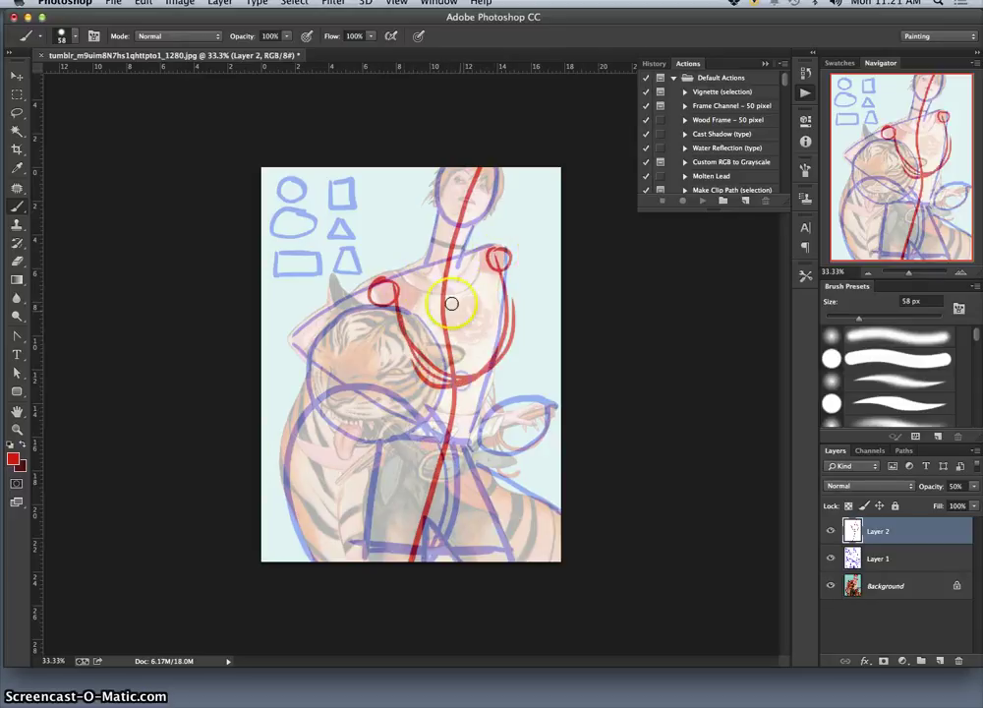
{"action": "mouse_move", "coordinate": [373, 274]}
{"action": "left_mouse_down"}
{"action": "mouse_move", "coordinate": [527, 301]}
{"action": "mouse_move", "coordinate": [532, 338]}
{"action": "mouse_move", "coordinate": [510, 373]}
{"action": "left_mouse_up"}
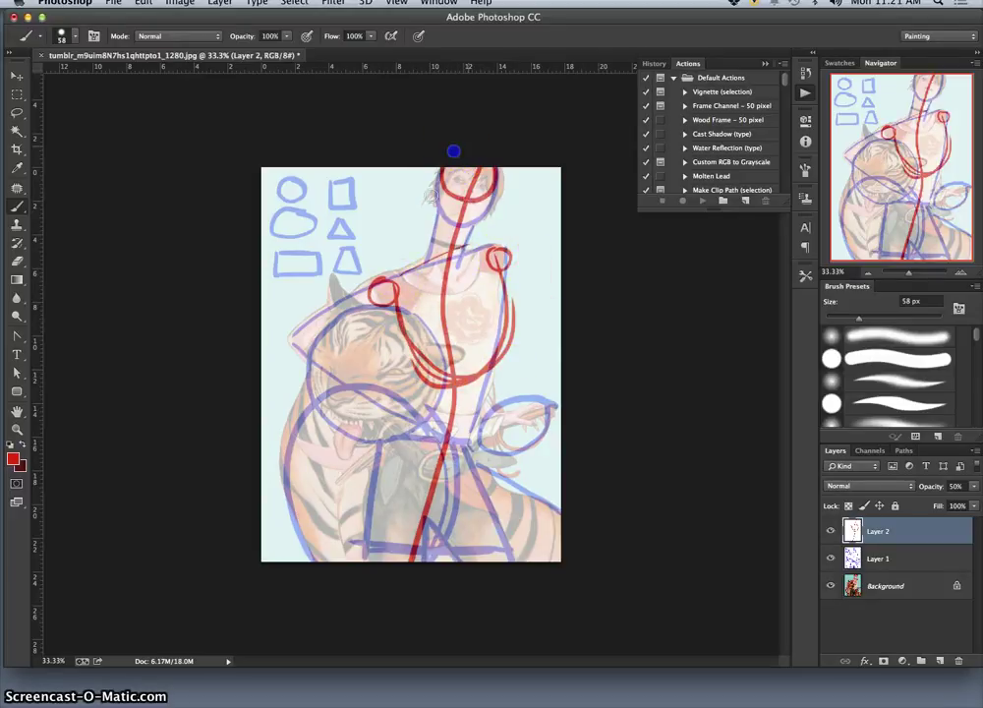
Add red elbow and shoulder joints, an ellipse around the hand, the hip box and a leg line.
{"action": "left_click", "coordinate": [442, 203]}
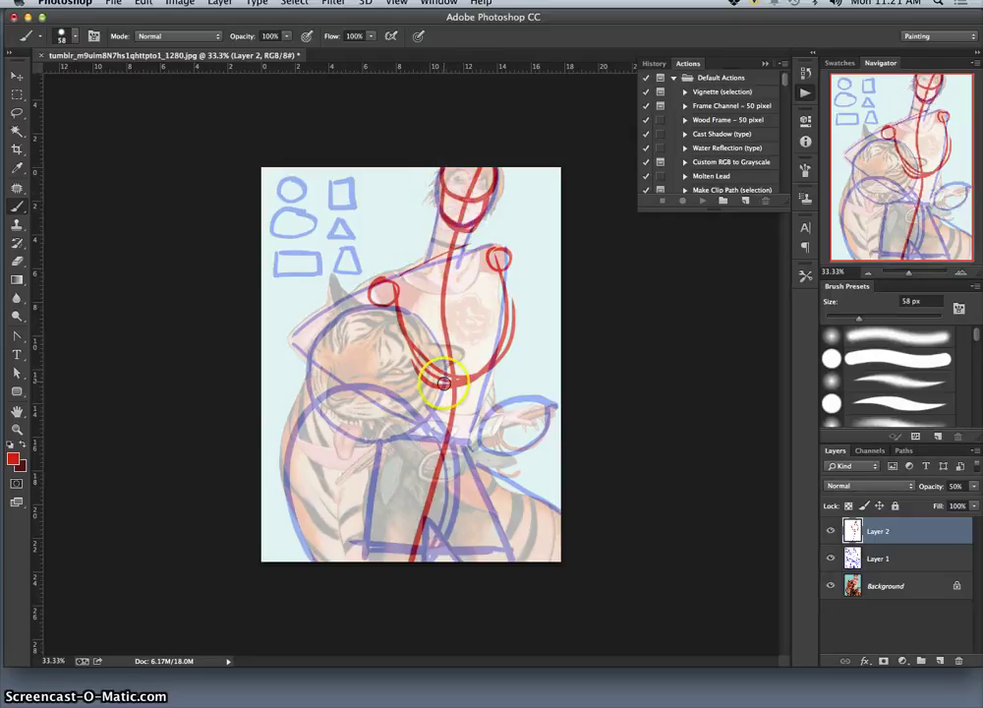
{"action": "left_click", "coordinate": [295, 335]}
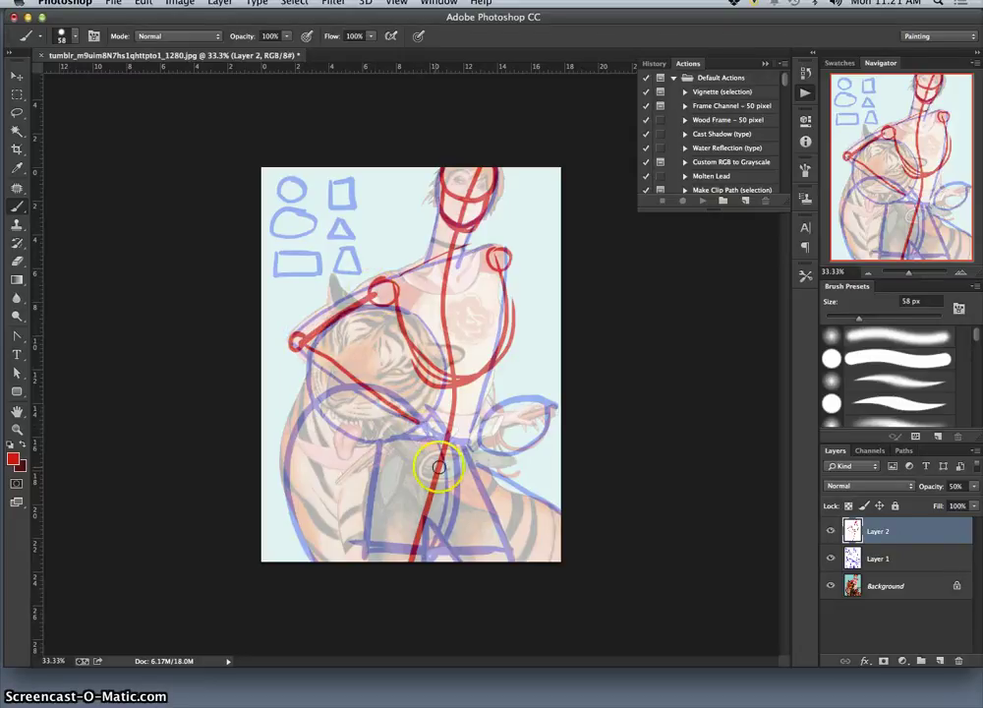
{"action": "left_click", "coordinate": [497, 268]}
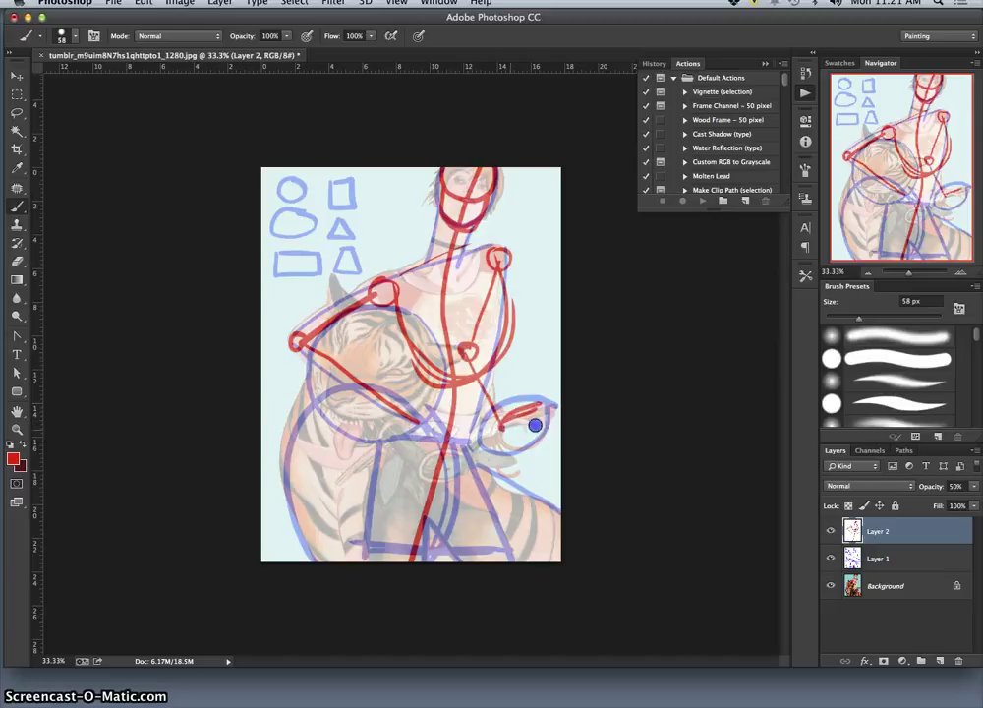
{"action": "left_click_drag", "start_coordinate": [548, 413], "coordinate": [500, 421]}
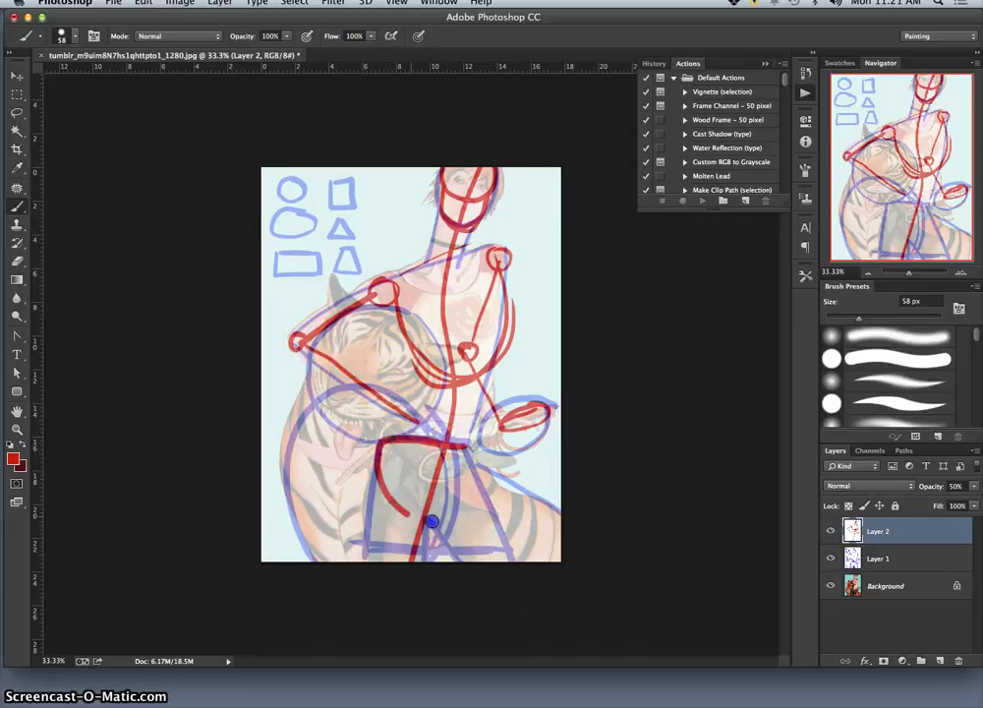
{"action": "left_click_drag", "start_coordinate": [379, 462], "coordinate": [462, 448]}
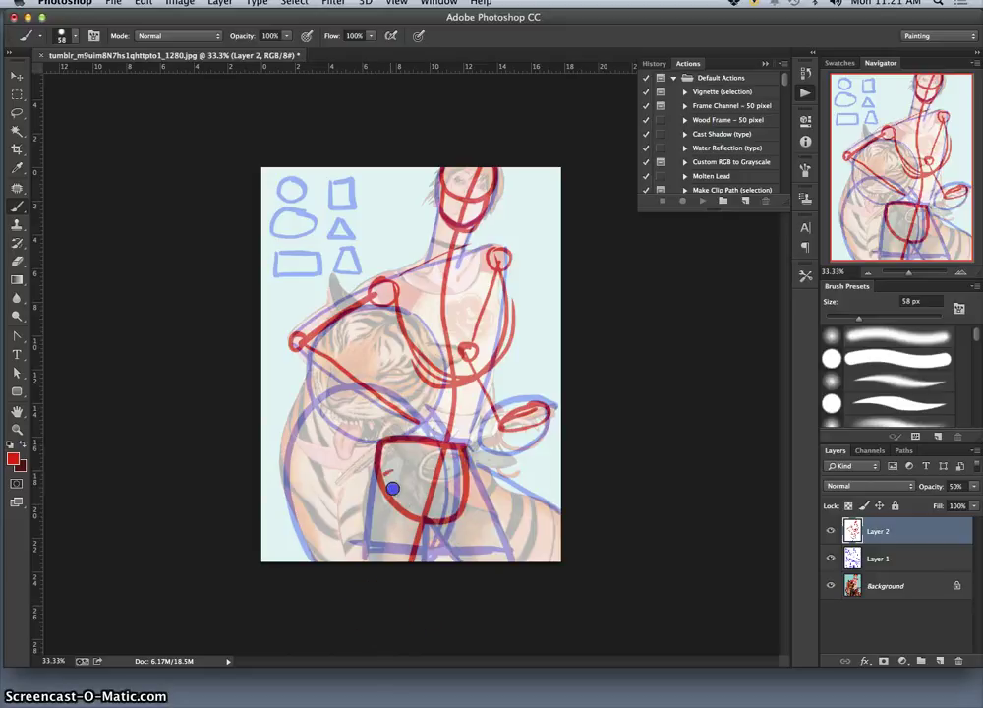
{"action": "left_click_drag", "start_coordinate": [383, 553], "coordinate": [454, 489]}
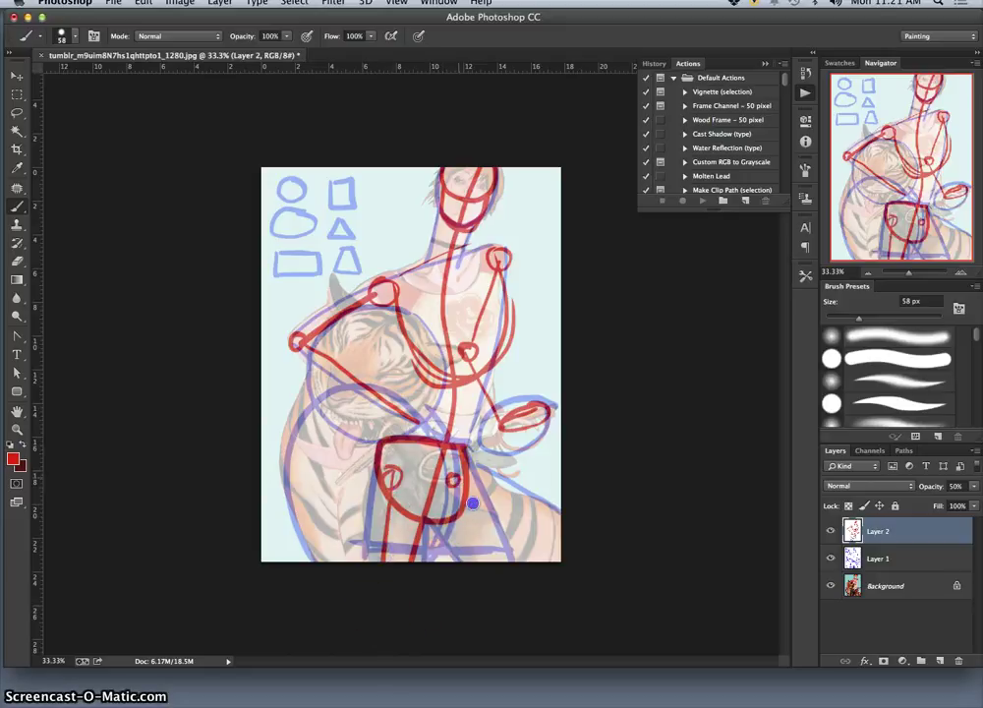
Toggle the sketch and background layers to compare, then brush a red stroke along the tiger's jaw.
{"action": "left_click", "coordinate": [831, 559]}
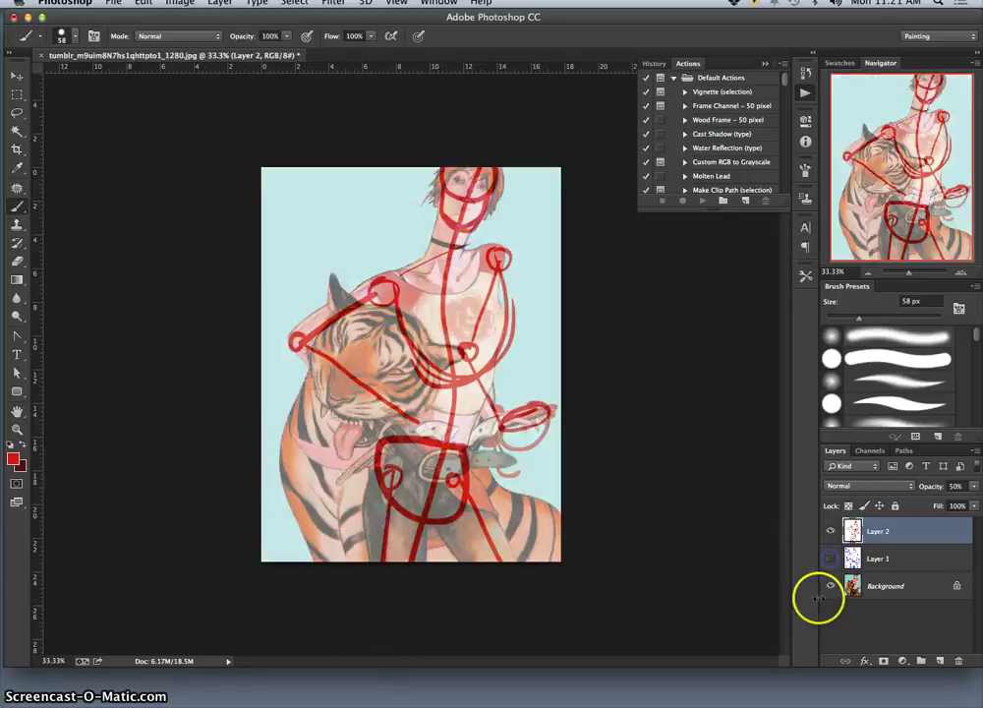
{"action": "left_click", "coordinate": [830, 587]}
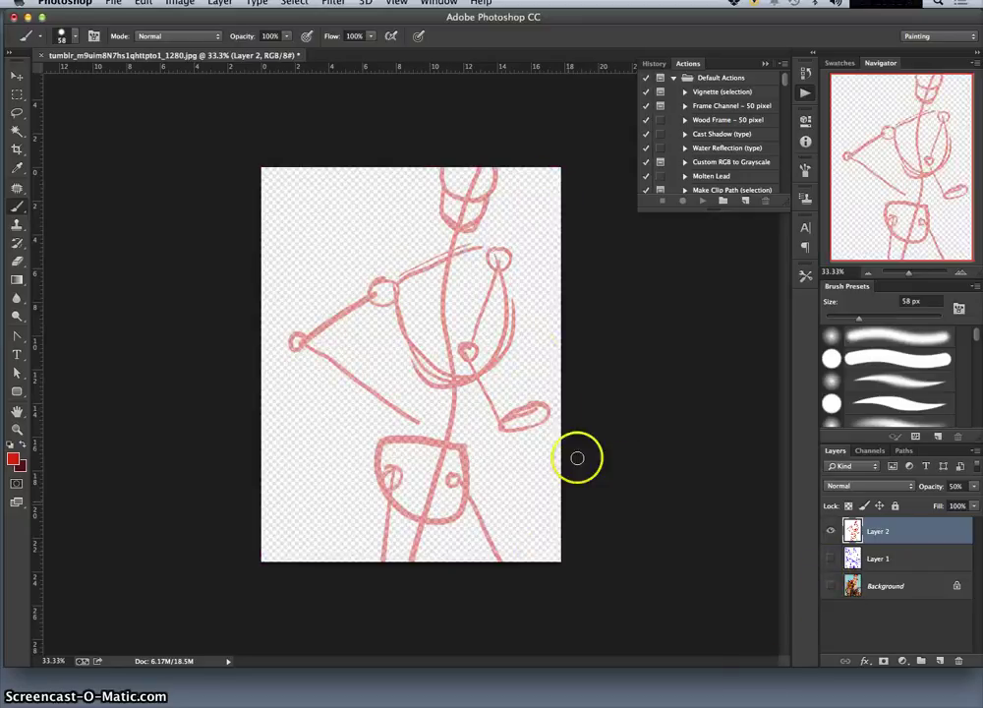
{"action": "left_click", "coordinate": [831, 586]}
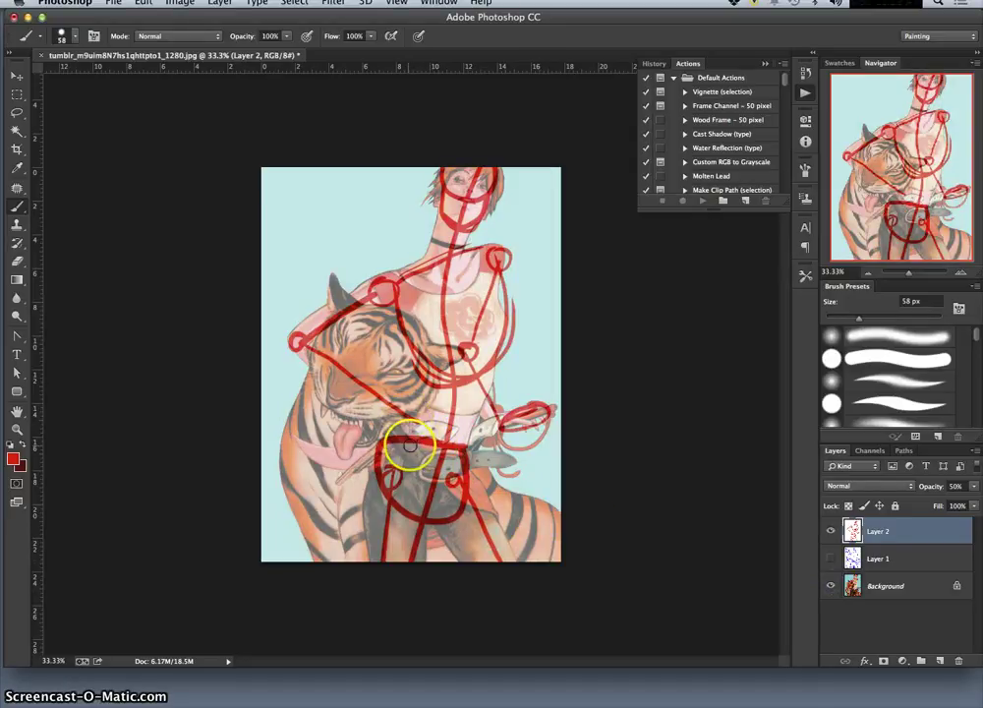
{"action": "left_click", "coordinate": [830, 531]}
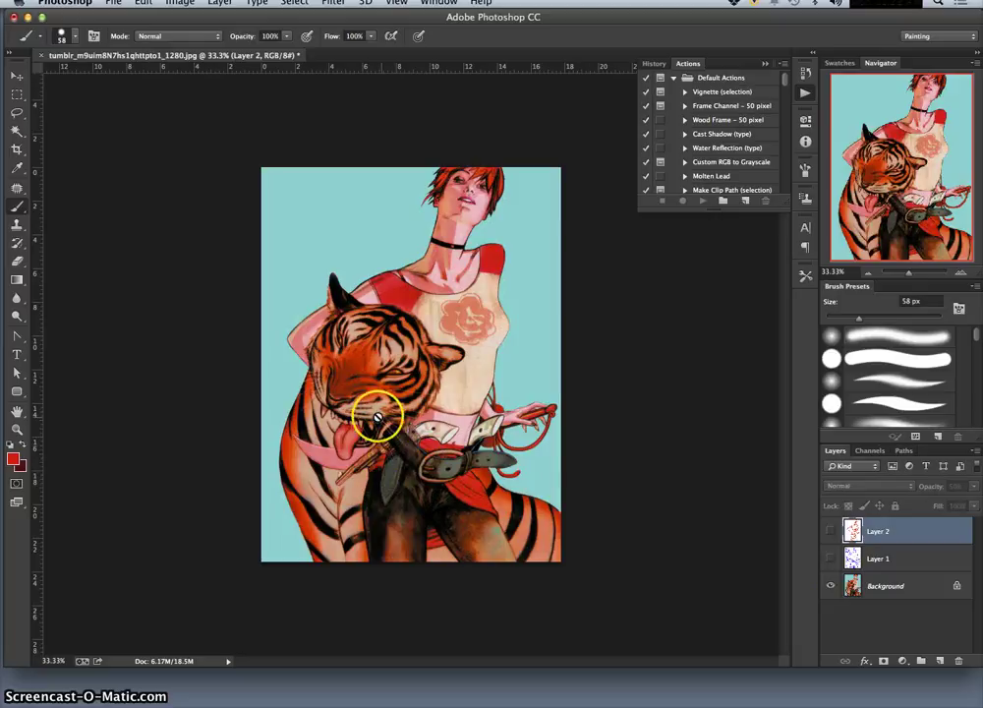
{"action": "left_click", "coordinate": [830, 531]}
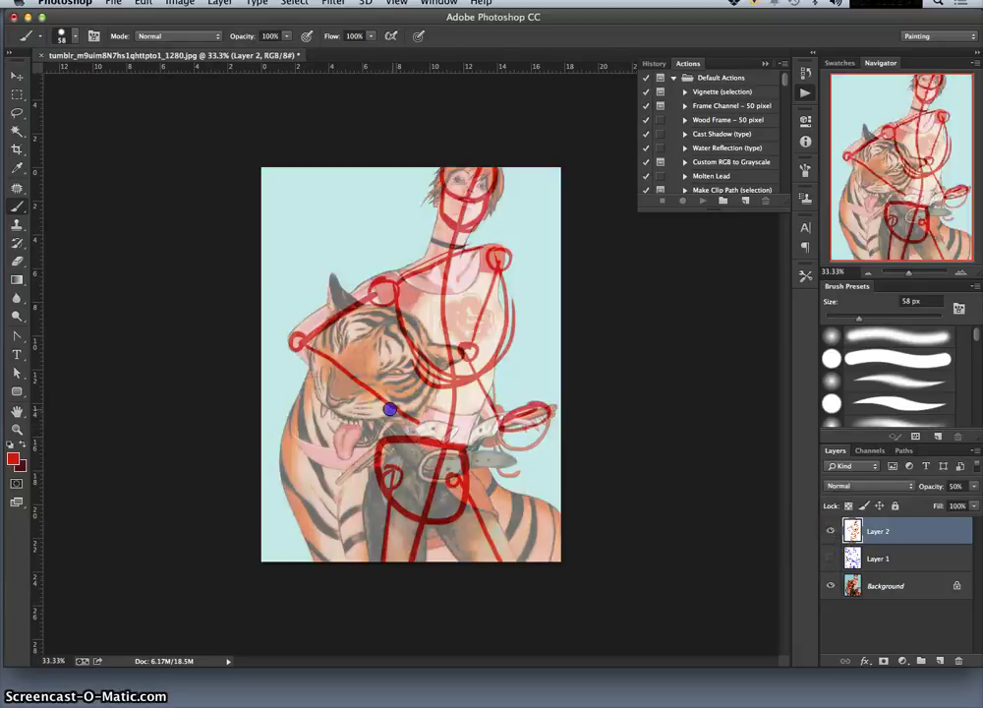
{"action": "left_click_drag", "start_coordinate": [396, 421], "coordinate": [375, 393]}
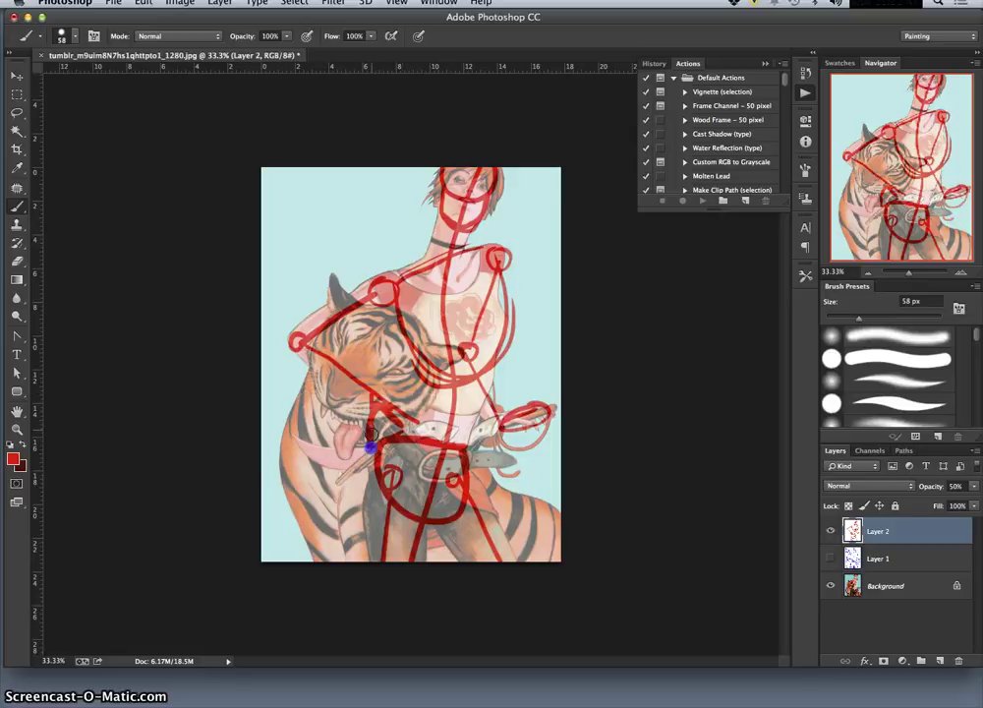
{"action": "left_click", "coordinate": [831, 558]}
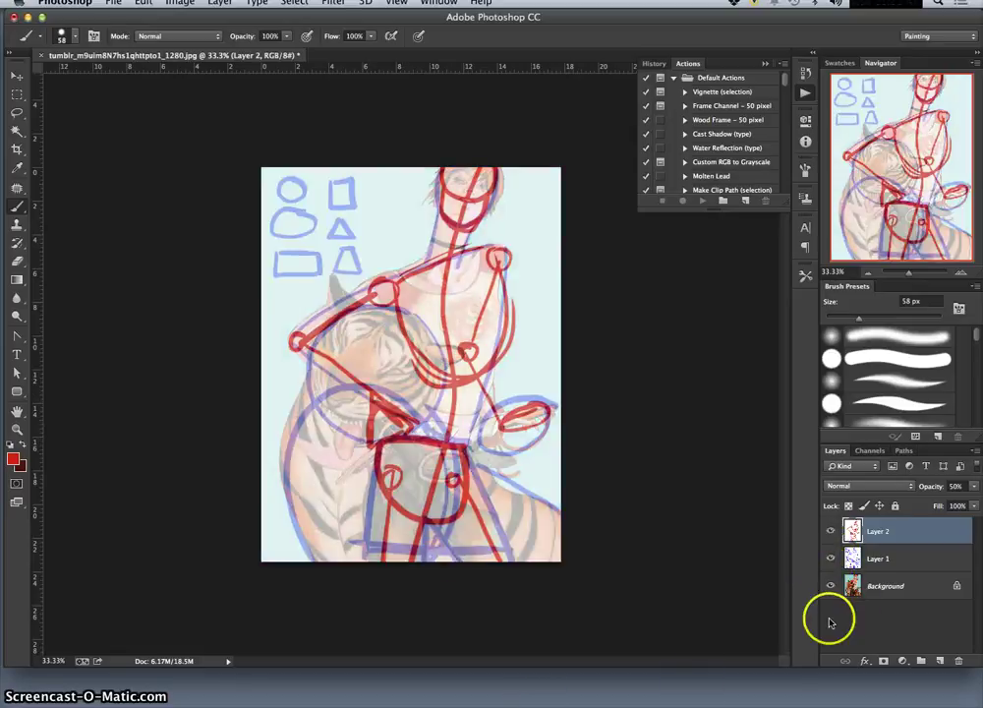
Add a new layer filled with White and set its opacity to 50%.
{"action": "left_click", "coordinate": [939, 659]}
{"action": "left_click", "coordinate": [154, 7]}
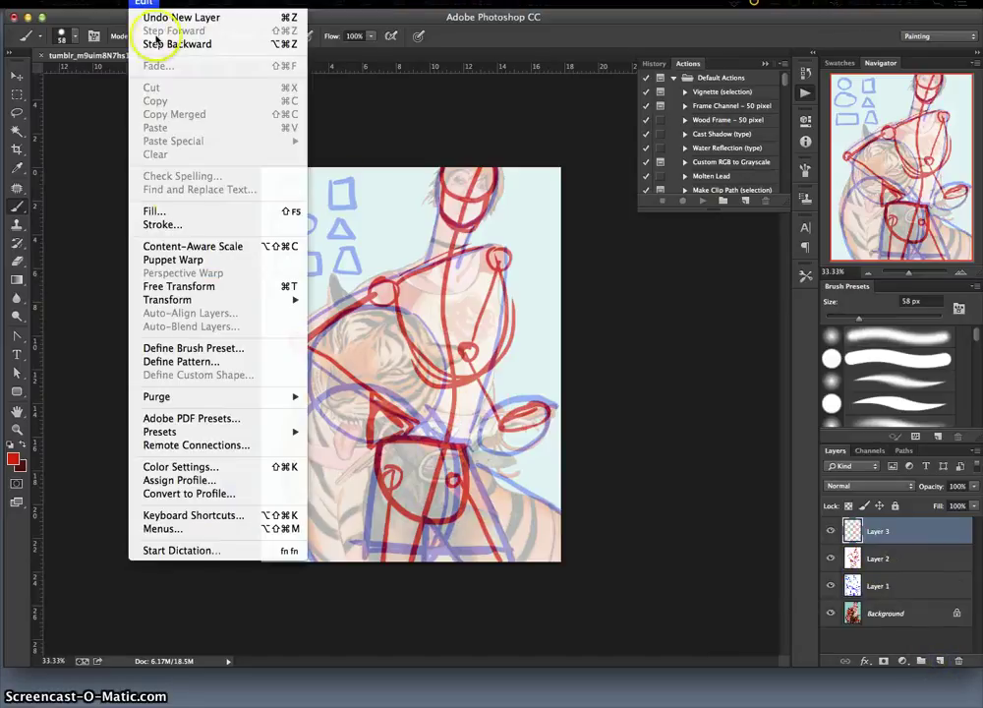
{"action": "left_click", "coordinate": [171, 208]}
{"action": "left_click", "coordinate": [759, 310]}
{"action": "left_click", "coordinate": [975, 487]}
{"action": "left_click", "coordinate": [944, 499]}
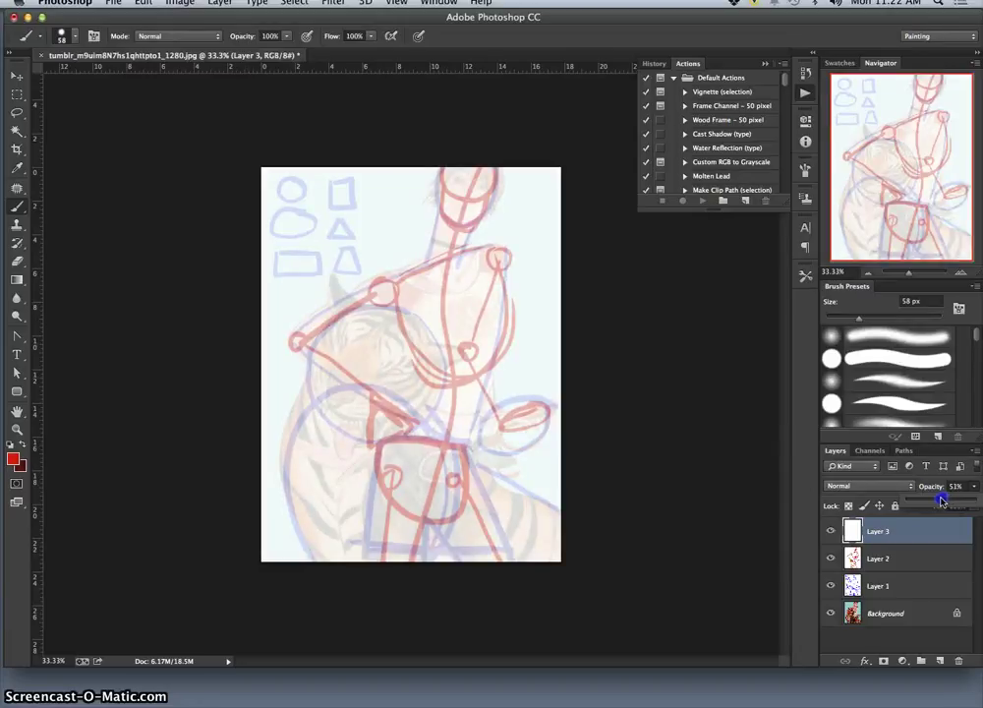
Hide the red and blue sketch layers and choose a yellow-green painting colour for the Brush.
{"action": "left_click", "coordinate": [830, 558]}
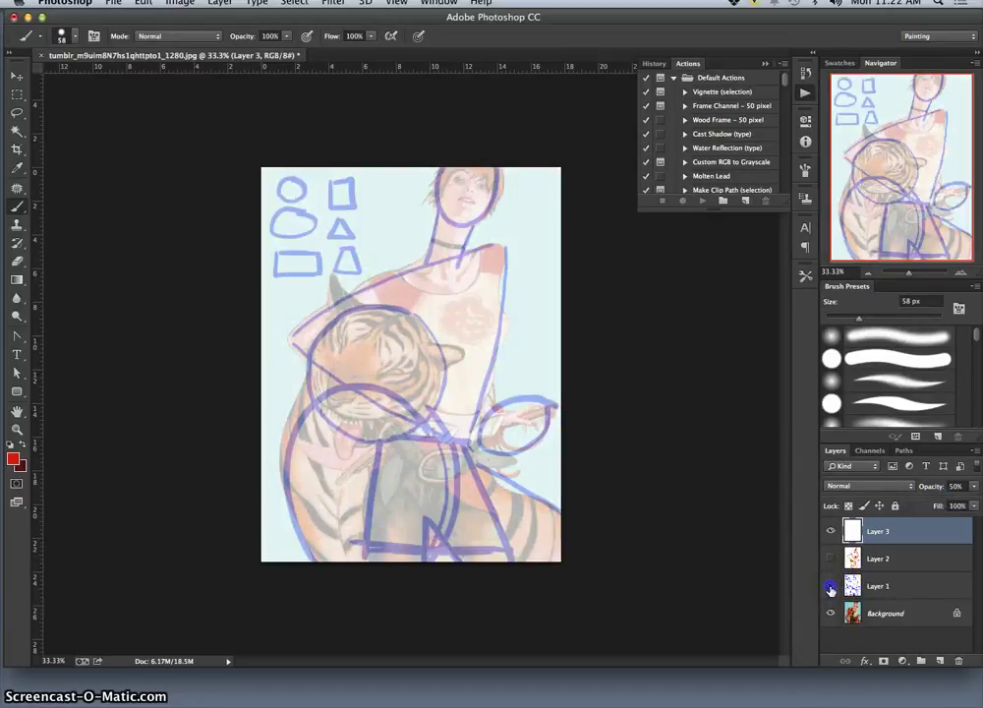
{"action": "left_click", "coordinate": [830, 587]}
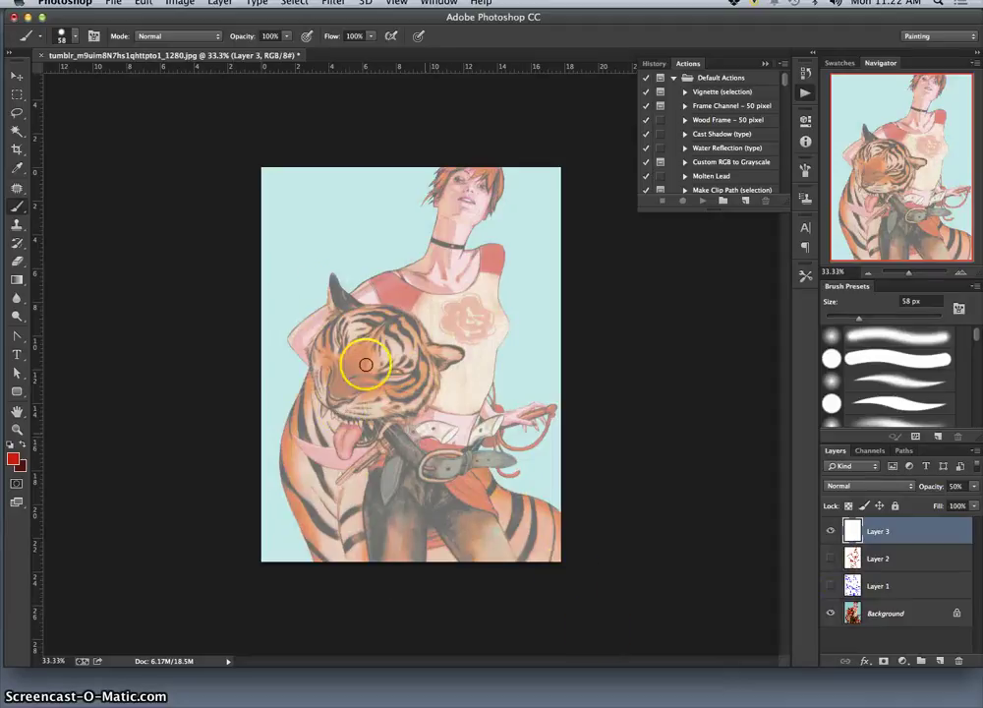
{"action": "left_click", "coordinate": [14, 459]}
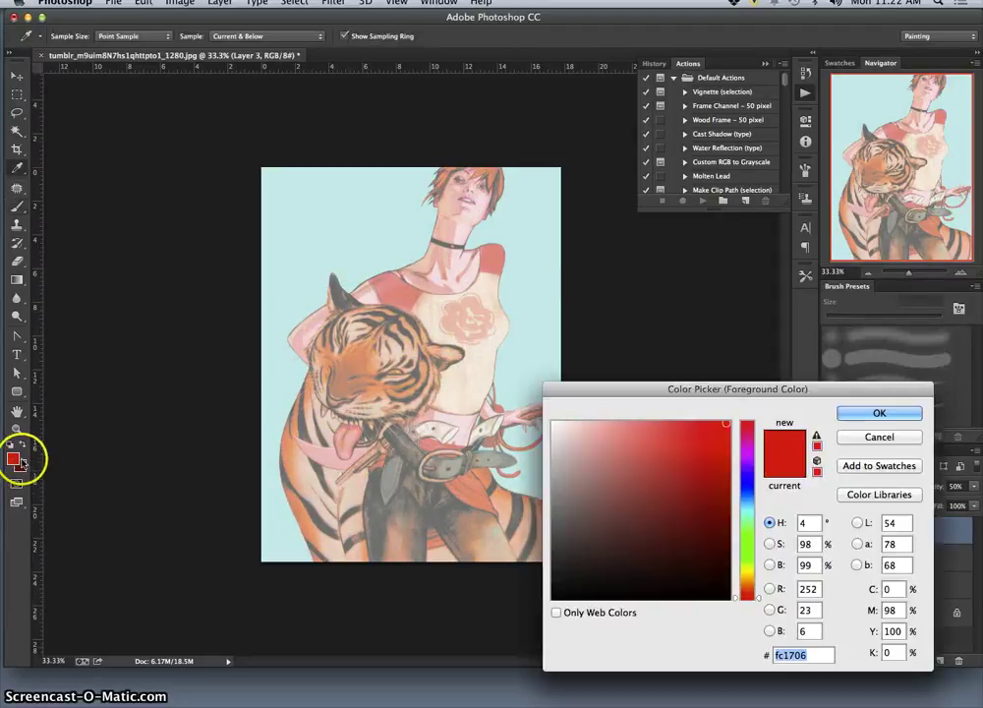
{"action": "left_click_drag", "start_coordinate": [736, 593], "coordinate": [739, 541]}
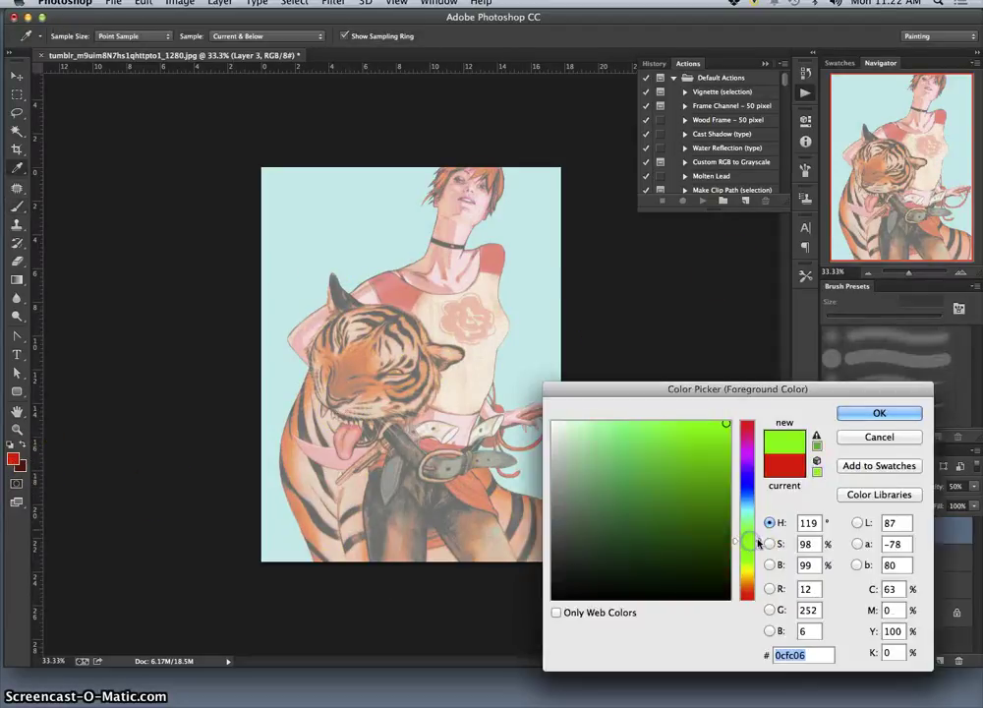
{"action": "mouse_move", "coordinate": [704, 491]}
{"action": "left_mouse_down"}
{"action": "mouse_move", "coordinate": [714, 500]}
{"action": "mouse_move", "coordinate": [703, 450]}
{"action": "left_mouse_up"}
{"action": "left_click_drag", "start_coordinate": [749, 529], "coordinate": [748, 542]}
{"action": "left_click", "coordinate": [874, 417]}
{"action": "key", "text": "b"}
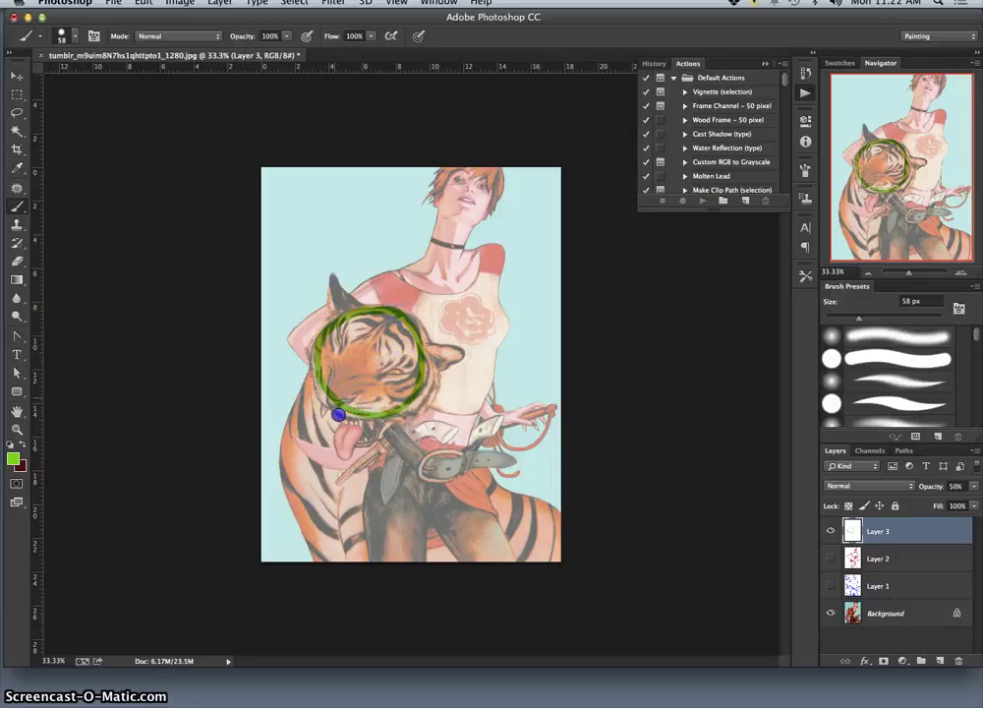
Sketch green strokes over the tiger's head, compare against the red skeleton, and reselect Layer 3.
{"action": "left_click_drag", "start_coordinate": [347, 448], "coordinate": [383, 435]}
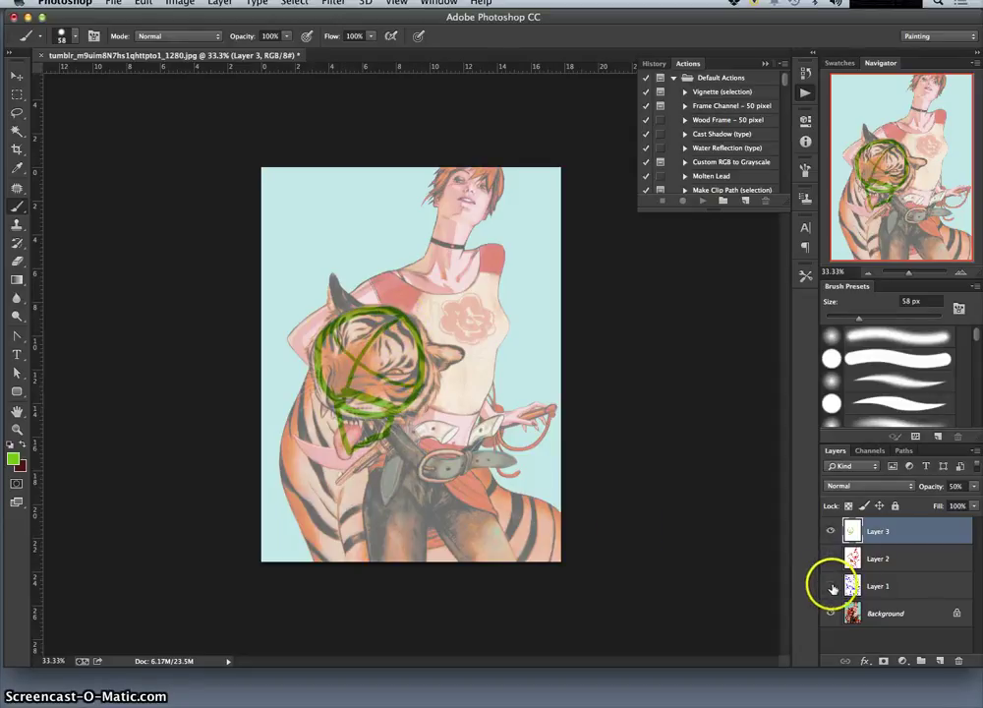
{"action": "left_click_drag", "start_coordinate": [831, 590], "coordinate": [830, 559]}
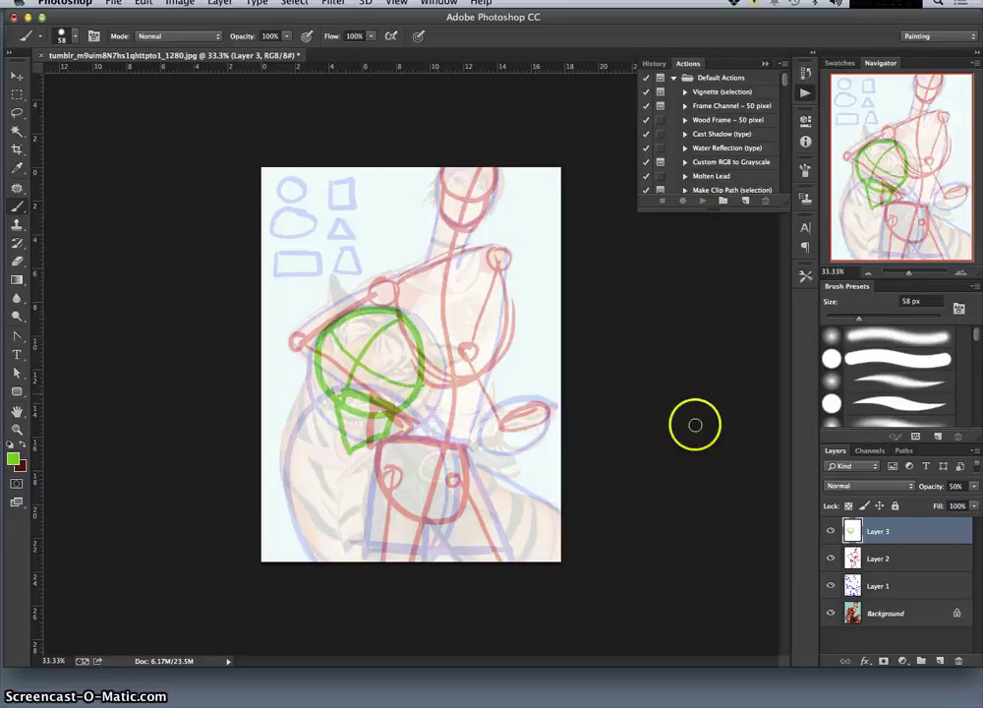
{"action": "left_click", "coordinate": [890, 565]}
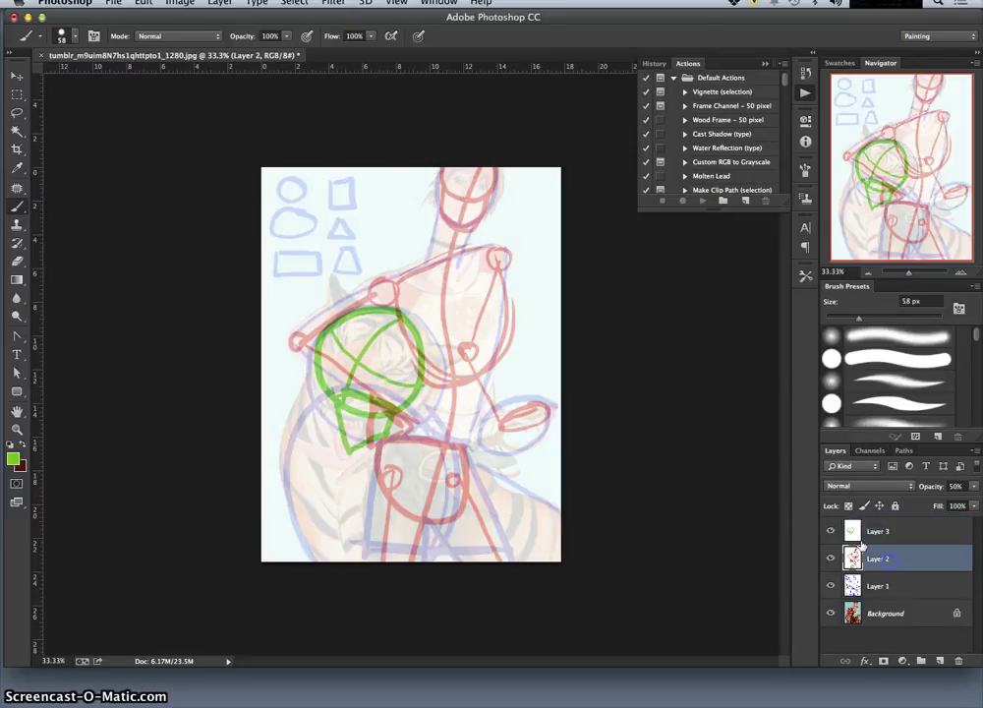
{"action": "left_click", "coordinate": [830, 531]}
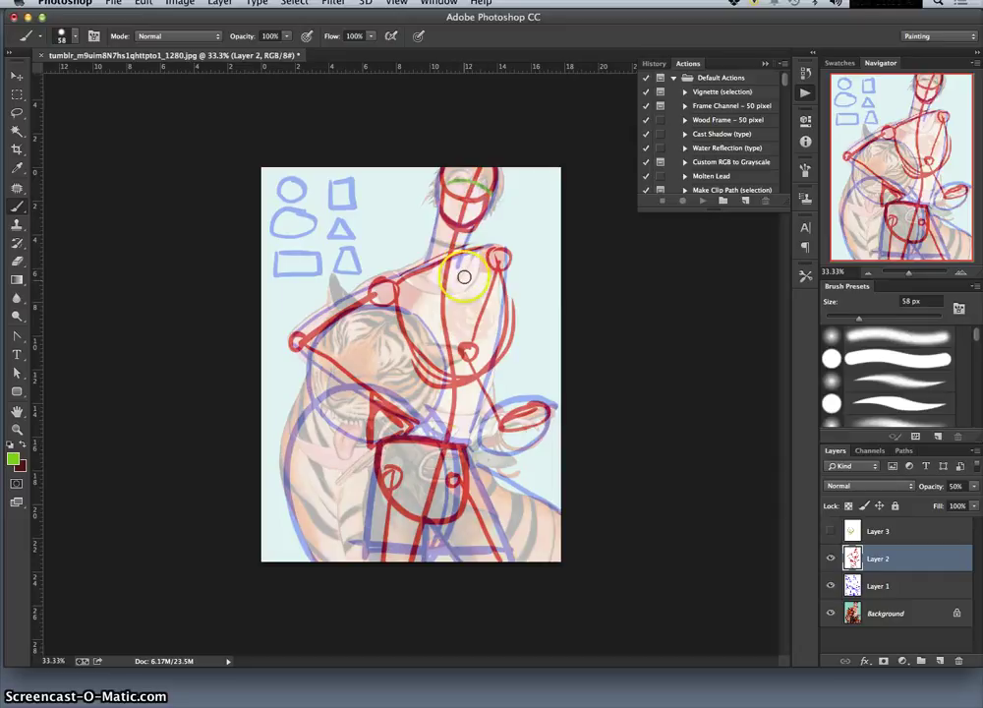
{"action": "left_click", "coordinate": [830, 531]}
{"action": "left_click", "coordinate": [851, 532]}
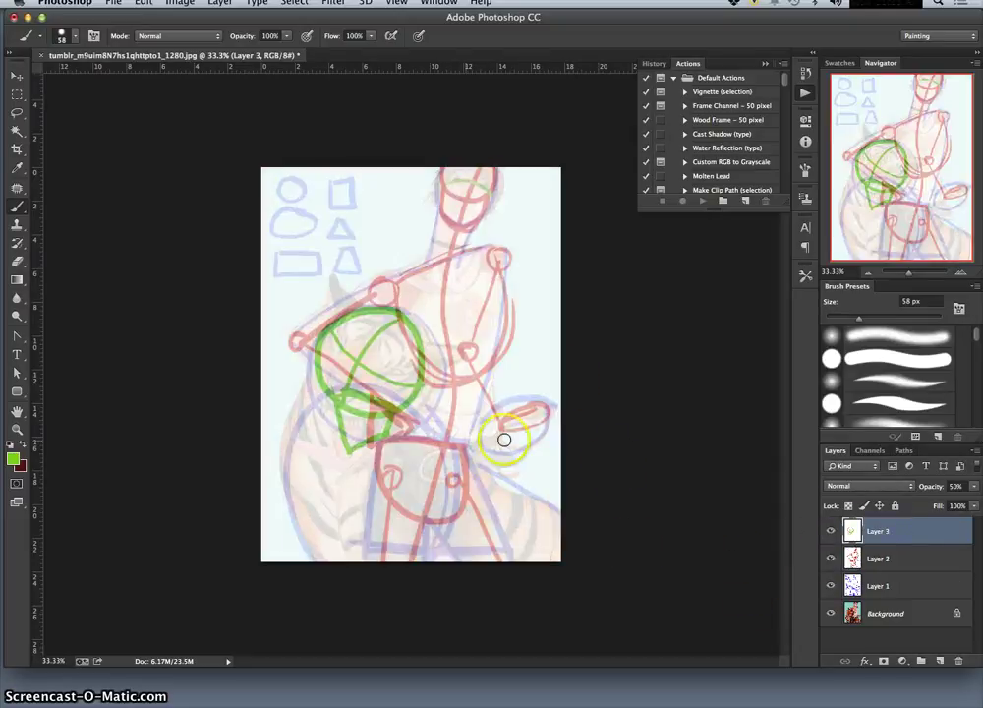
Hide the red and blue sketches and paint green strokes over the tiger's jaw, flank and legs.
{"action": "left_click", "coordinate": [831, 558]}
{"action": "left_click", "coordinate": [830, 586]}
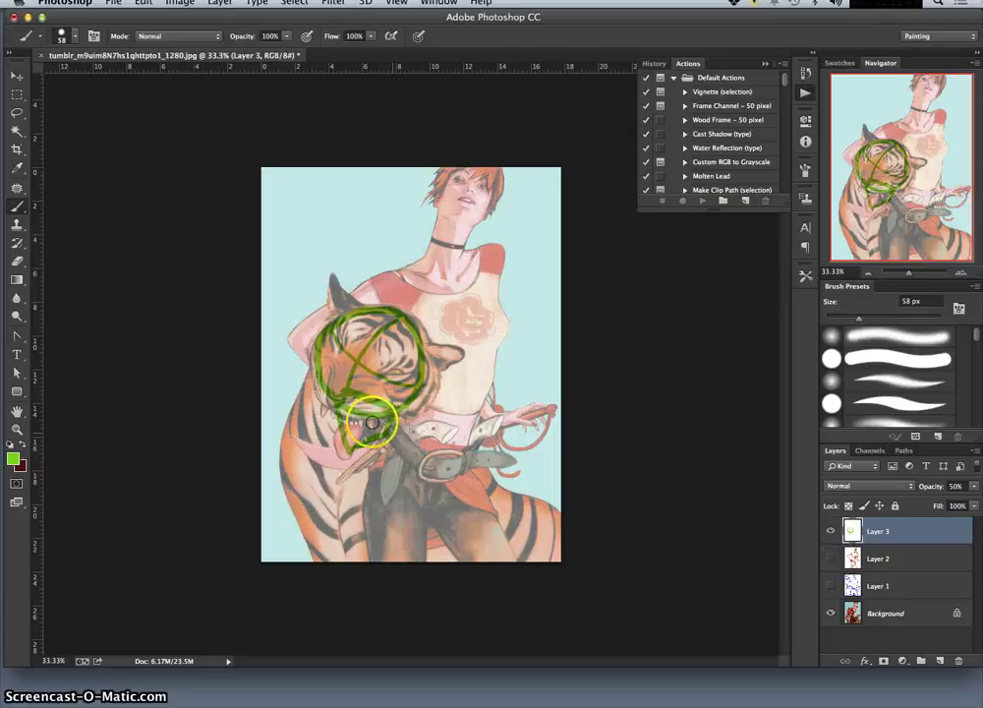
{"action": "left_click", "coordinate": [399, 320]}
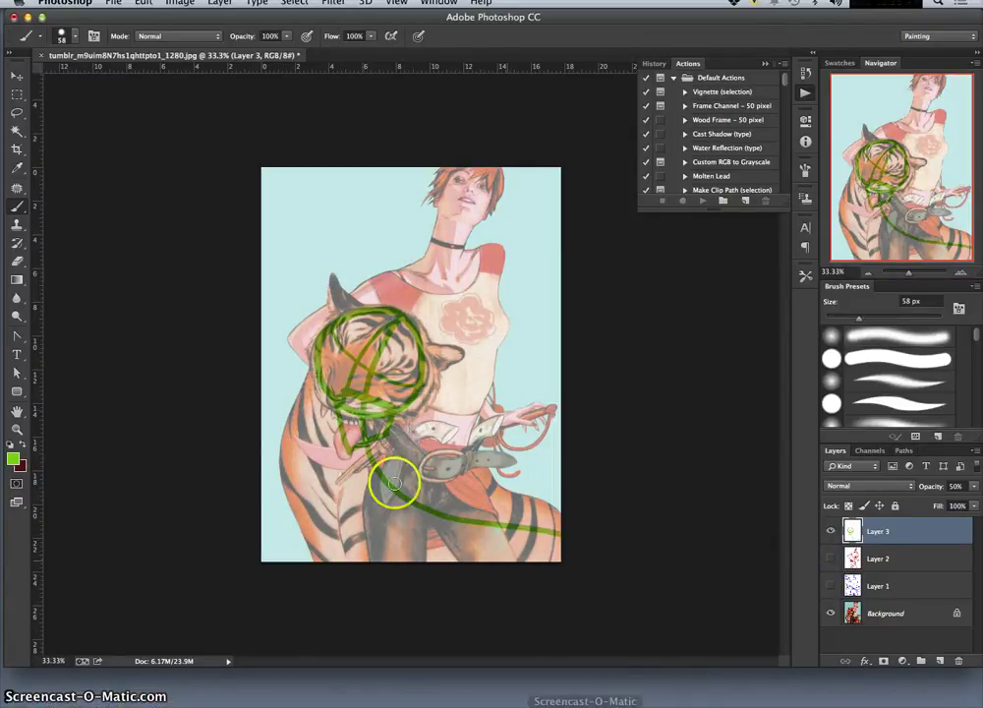
{"action": "left_click", "coordinate": [367, 423]}
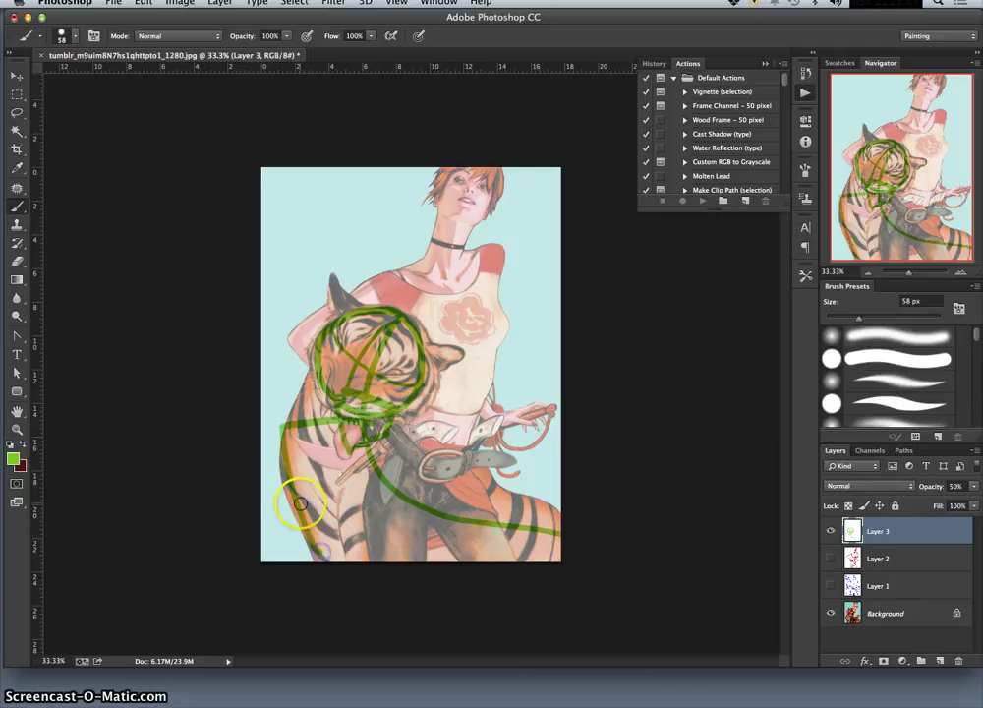
{"action": "mouse_move", "coordinate": [302, 504]}
{"action": "left_mouse_down"}
{"action": "mouse_move", "coordinate": [346, 536]}
{"action": "mouse_move", "coordinate": [424, 494]}
{"action": "left_mouse_up"}
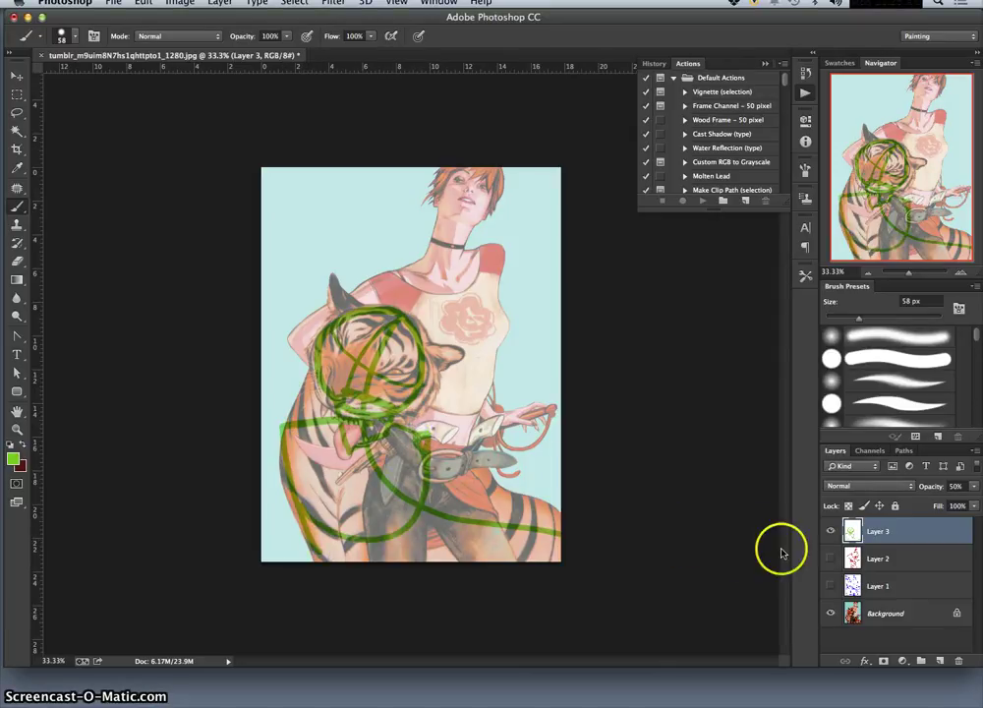
{"action": "left_click_drag", "start_coordinate": [353, 405], "coordinate": [295, 423]}
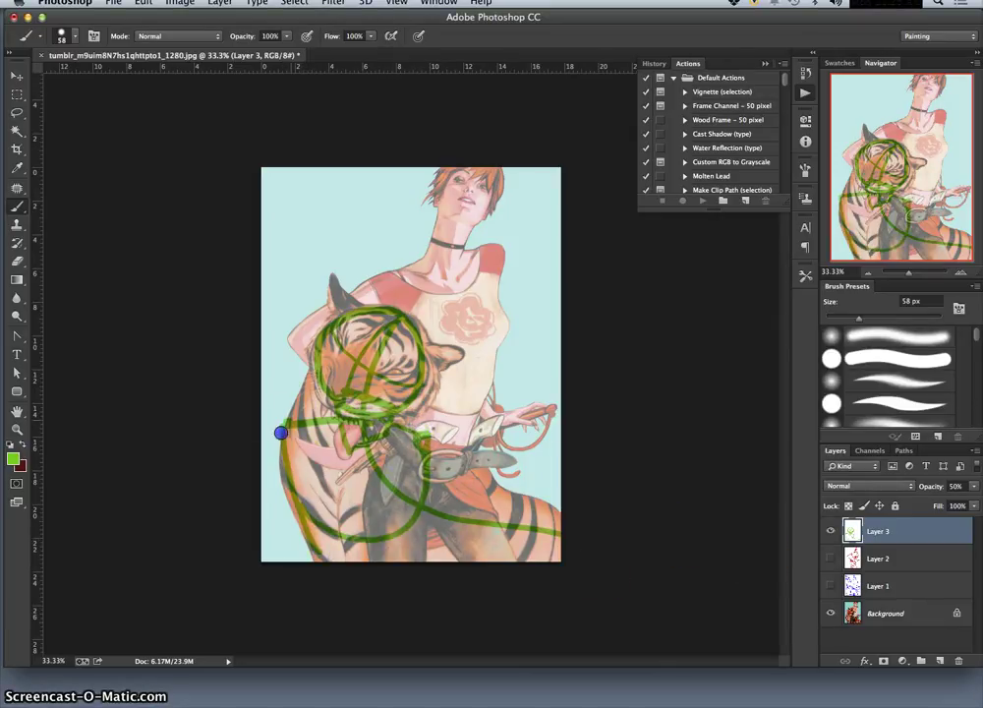
{"action": "left_click_drag", "start_coordinate": [398, 385], "coordinate": [338, 491]}
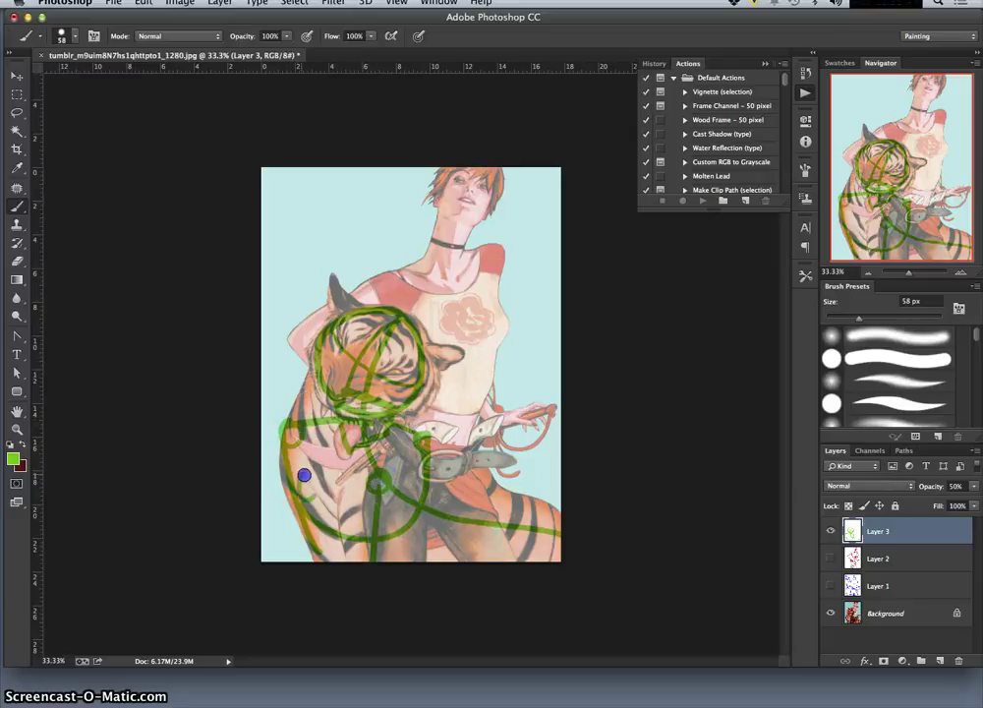
{"action": "left_click_drag", "start_coordinate": [296, 488], "coordinate": [322, 533]}
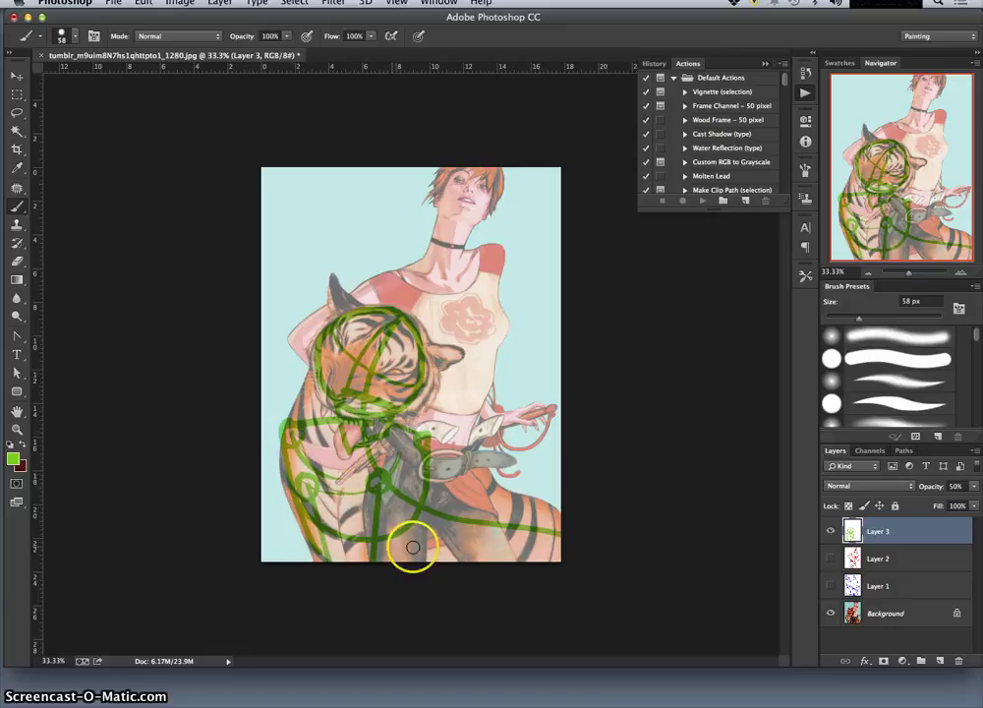
{"action": "left_click", "coordinate": [346, 523]}
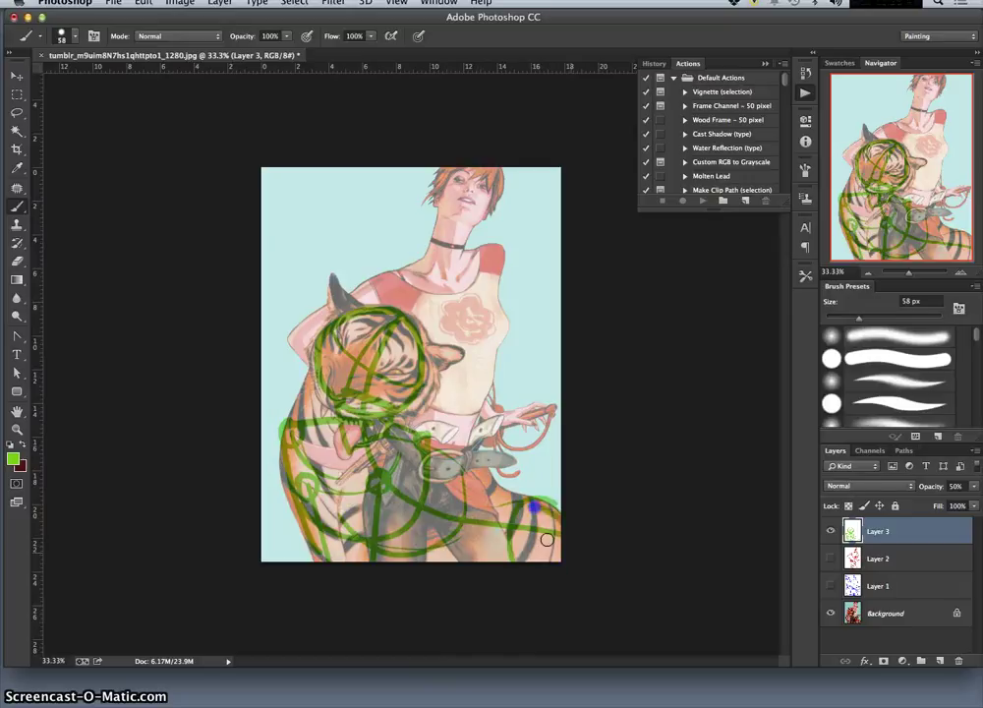
Toggle Layers 1, 2 and Background to compare, finishing with Layers 1–3 hidden.
{"action": "left_click", "coordinate": [830, 614]}
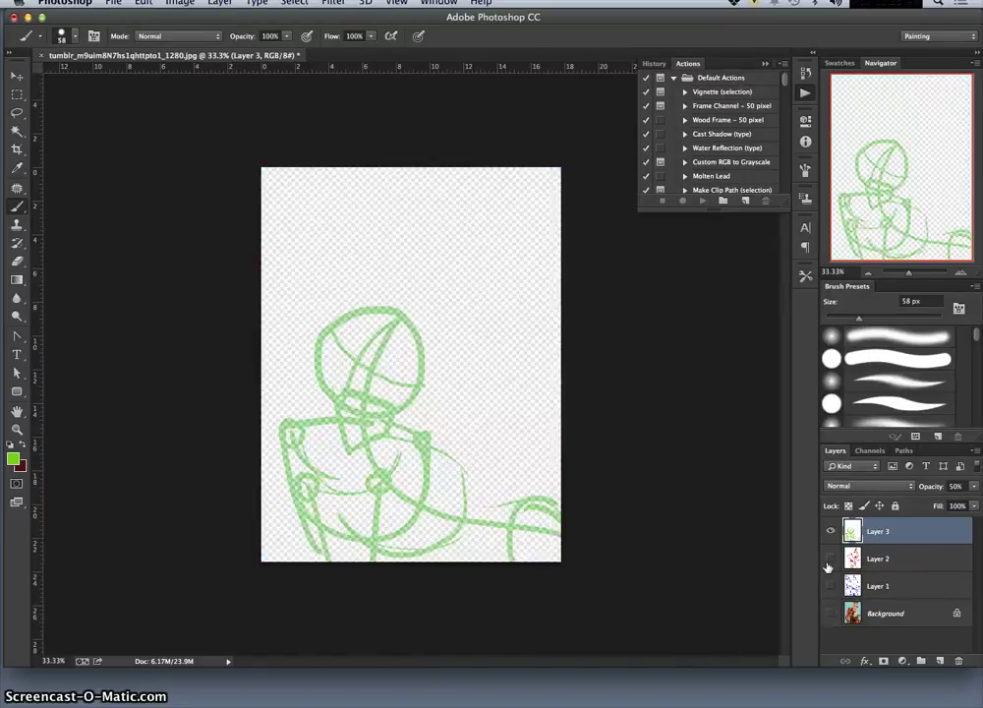
{"action": "left_click", "coordinate": [830, 558]}
{"action": "left_click", "coordinate": [831, 586]}
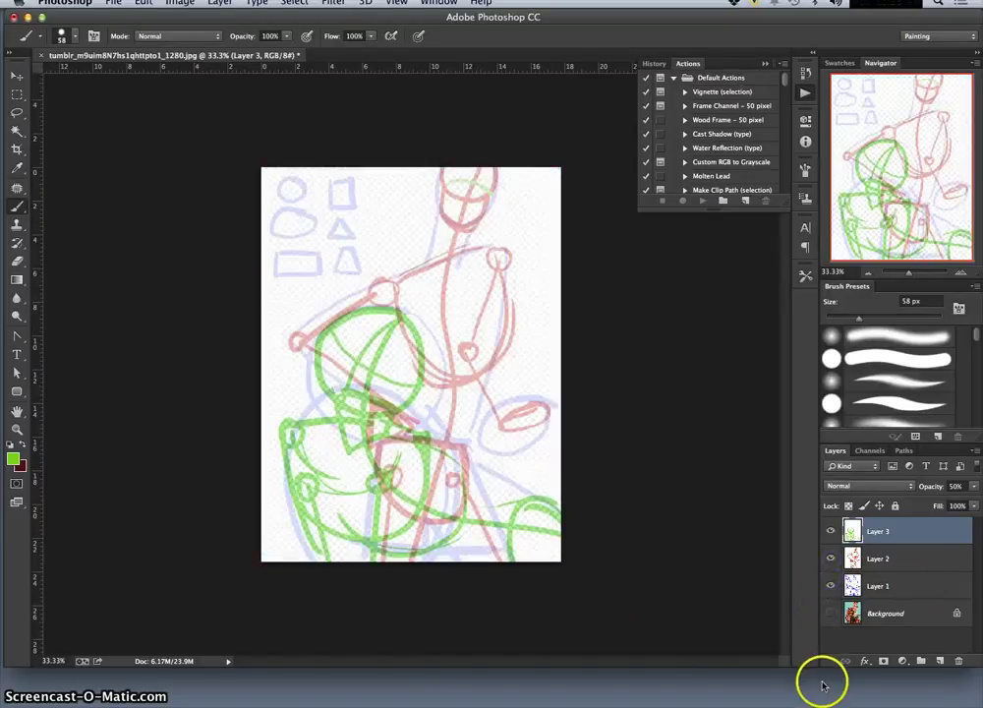
{"action": "left_click", "coordinate": [831, 586]}
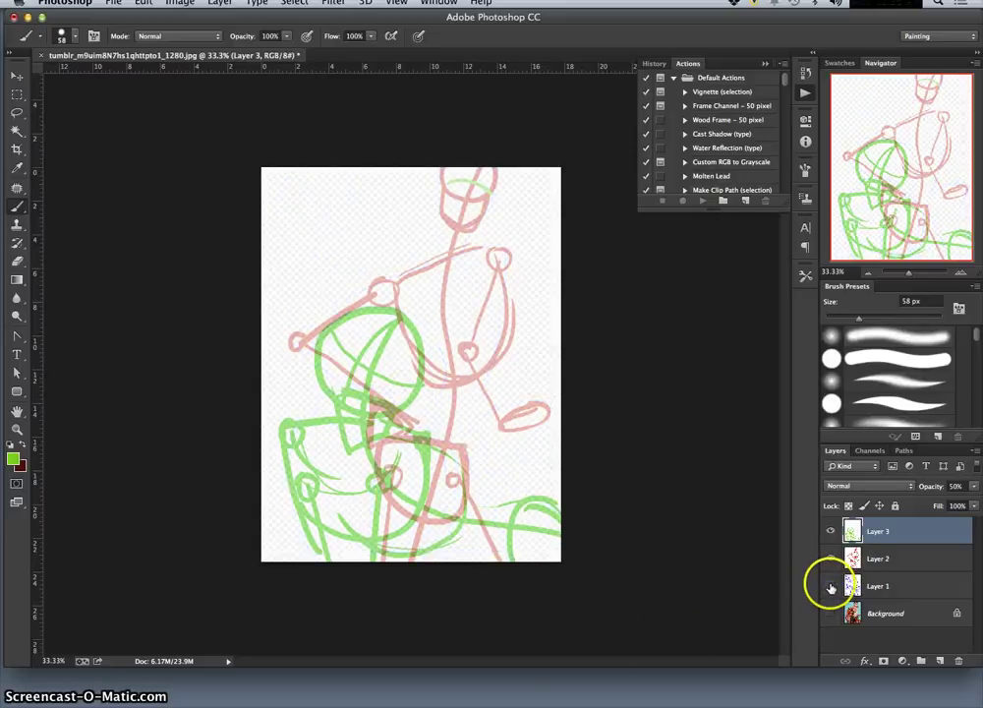
{"action": "left_click", "coordinate": [831, 614]}
{"action": "left_click", "coordinate": [831, 586]}
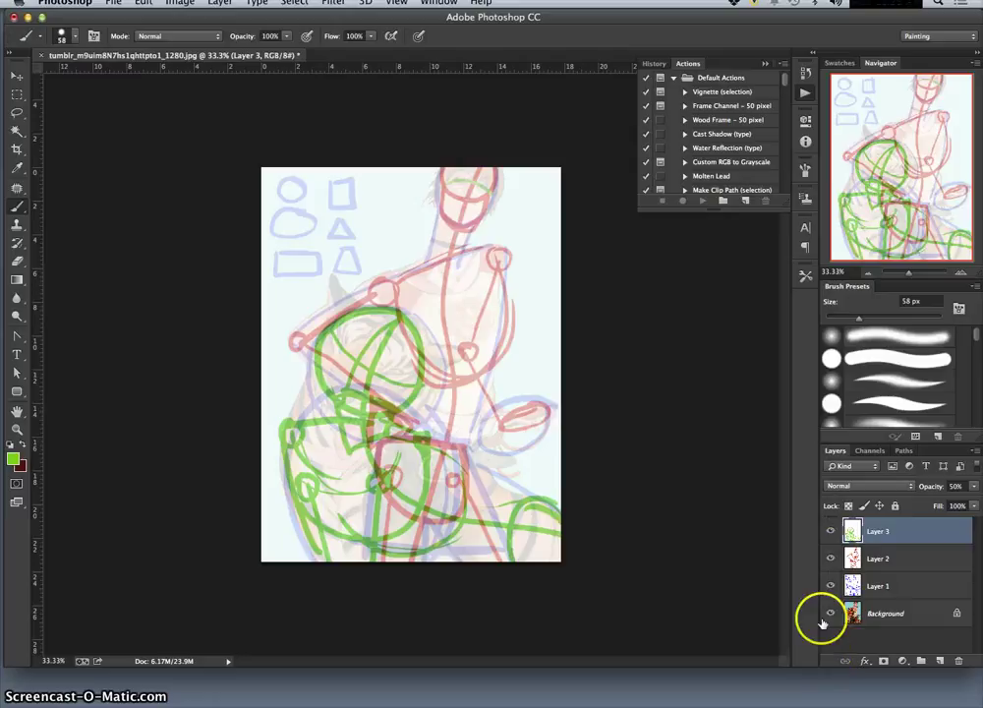
{"action": "left_click_drag", "start_coordinate": [831, 587], "coordinate": [831, 531]}
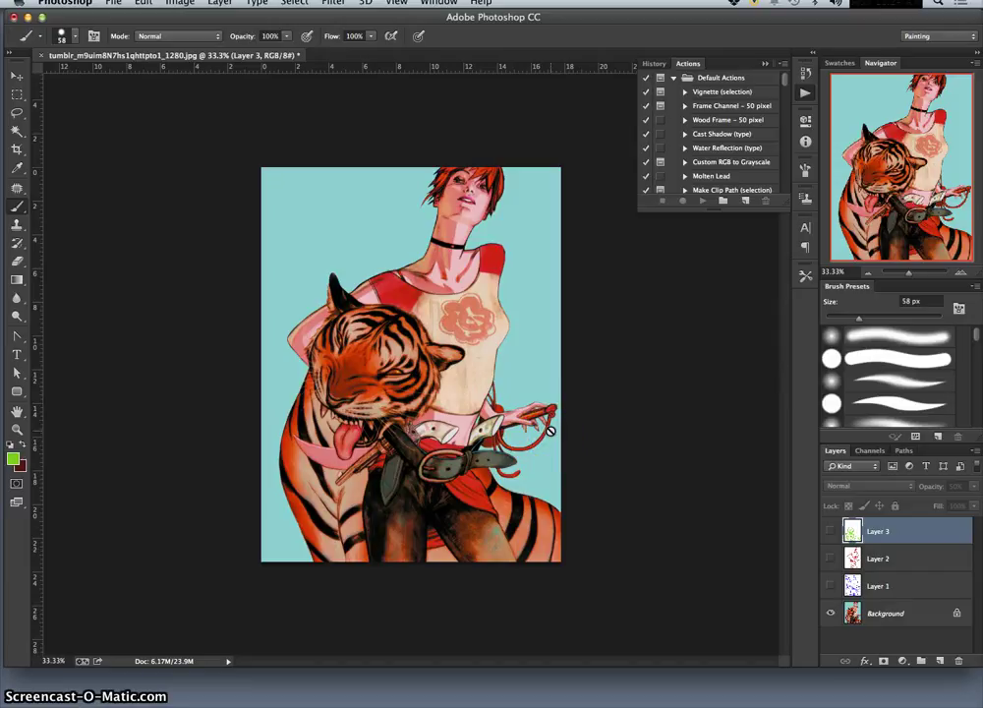
{"action": "mouse_move", "coordinate": [406, 700]}
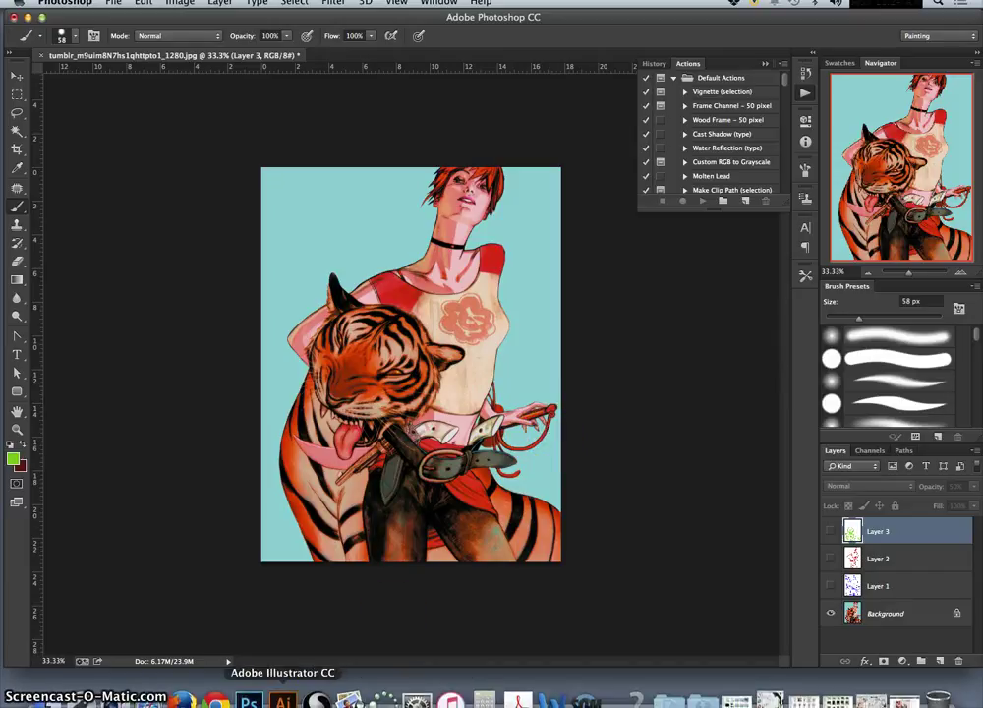
{"action": "left_click", "coordinate": [771, 697]}
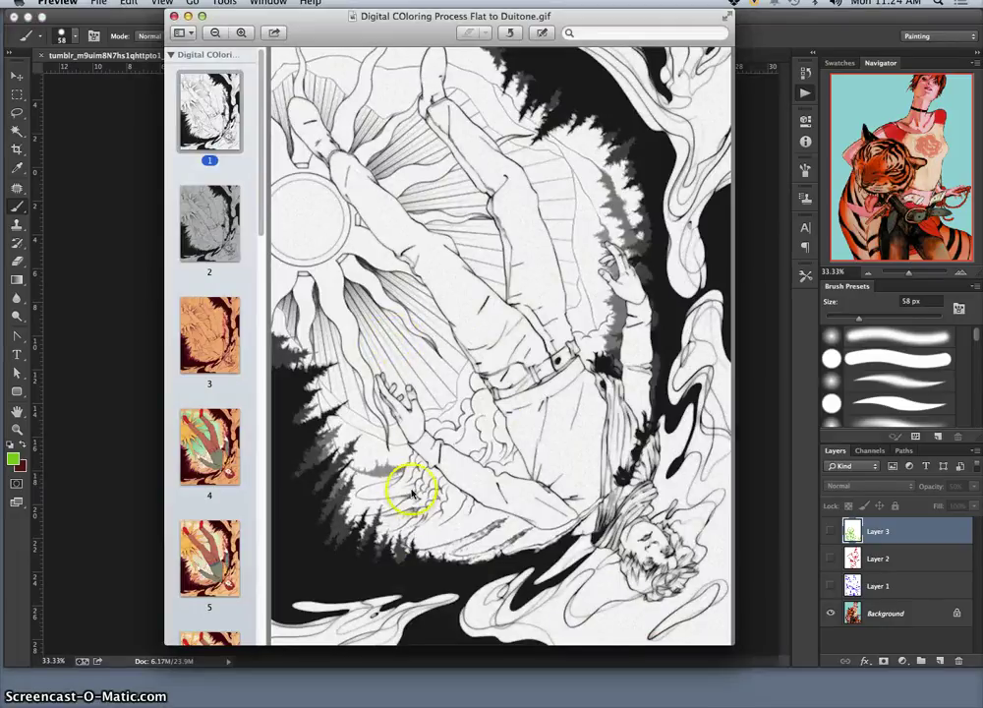
{"action": "left_click", "coordinate": [213, 221]}
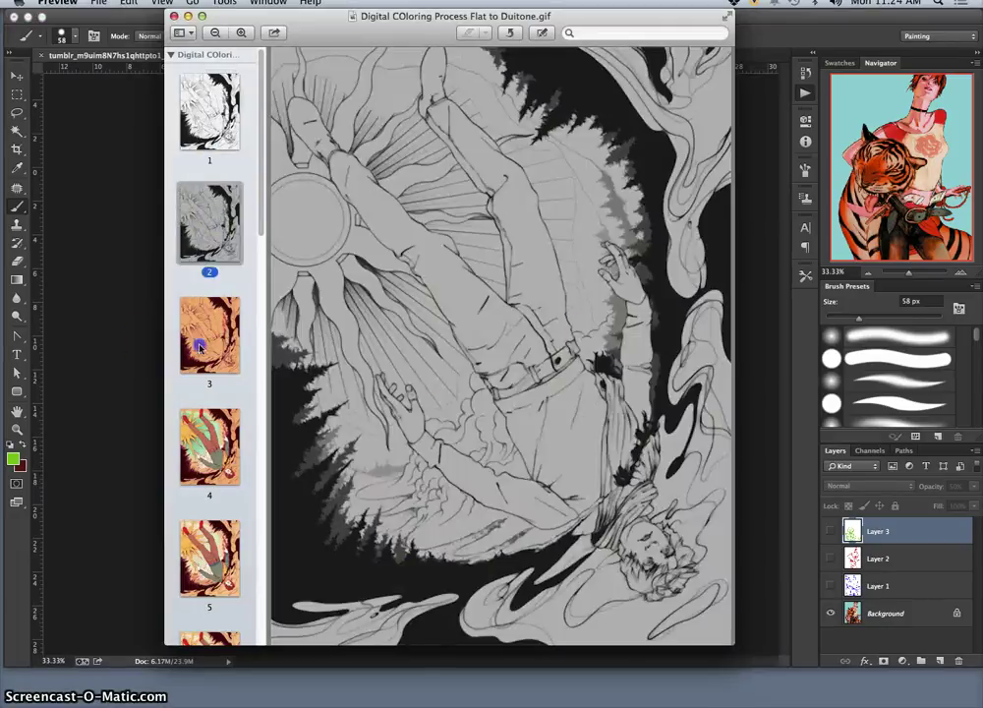
{"action": "left_click", "coordinate": [199, 346]}
{"action": "left_click", "coordinate": [224, 472]}
{"action": "left_click", "coordinate": [218, 571]}
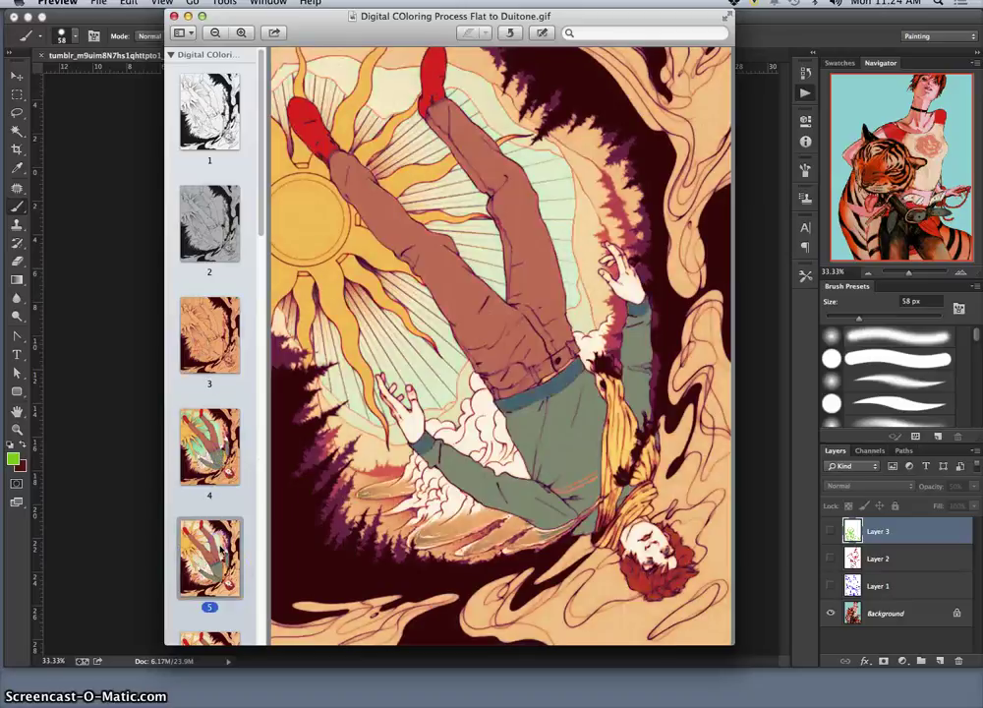
{"action": "left_click", "coordinate": [218, 597]}
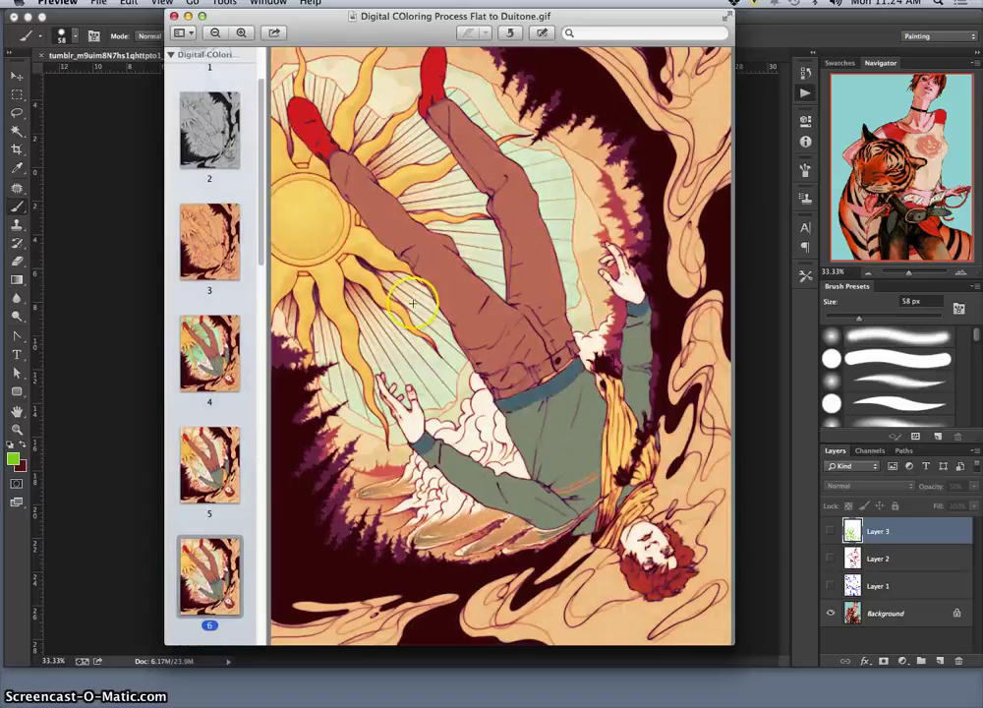
{"action": "key", "text": "Down"}
{"action": "key", "text": "Down"}
{"action": "key", "text": "Down"}
{"action": "key", "text": "Down"}
{"action": "key", "text": "Down"}
{"action": "key", "text": "Down"}
{"action": "key", "text": "Down"}
{"action": "key", "text": "Down"}
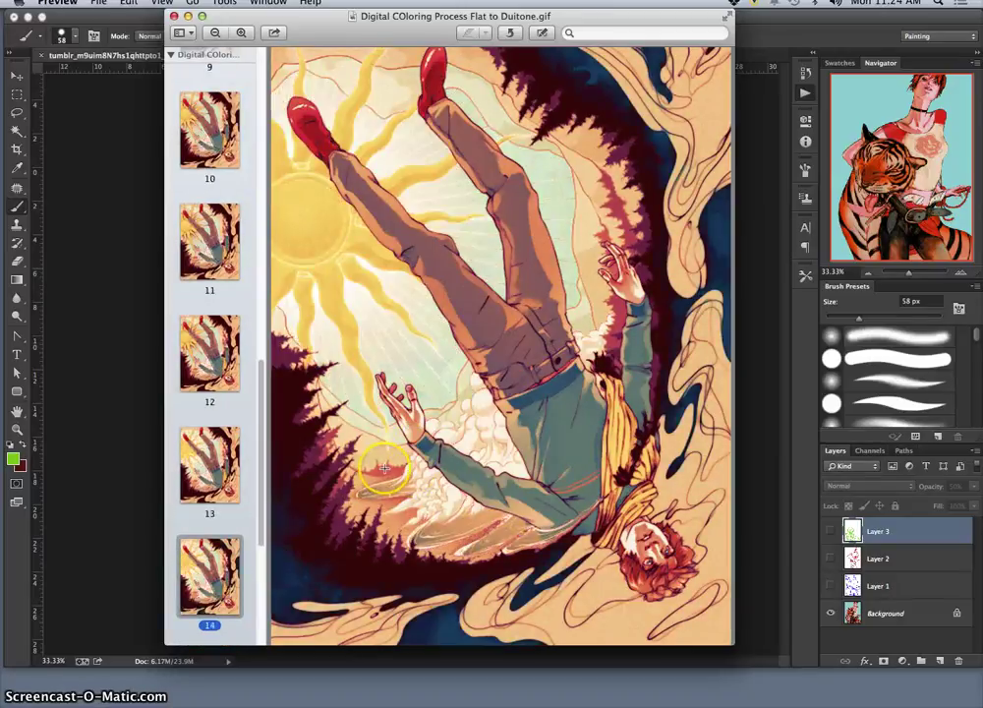
{"action": "key", "text": "Down"}
{"action": "key", "text": "Down"}
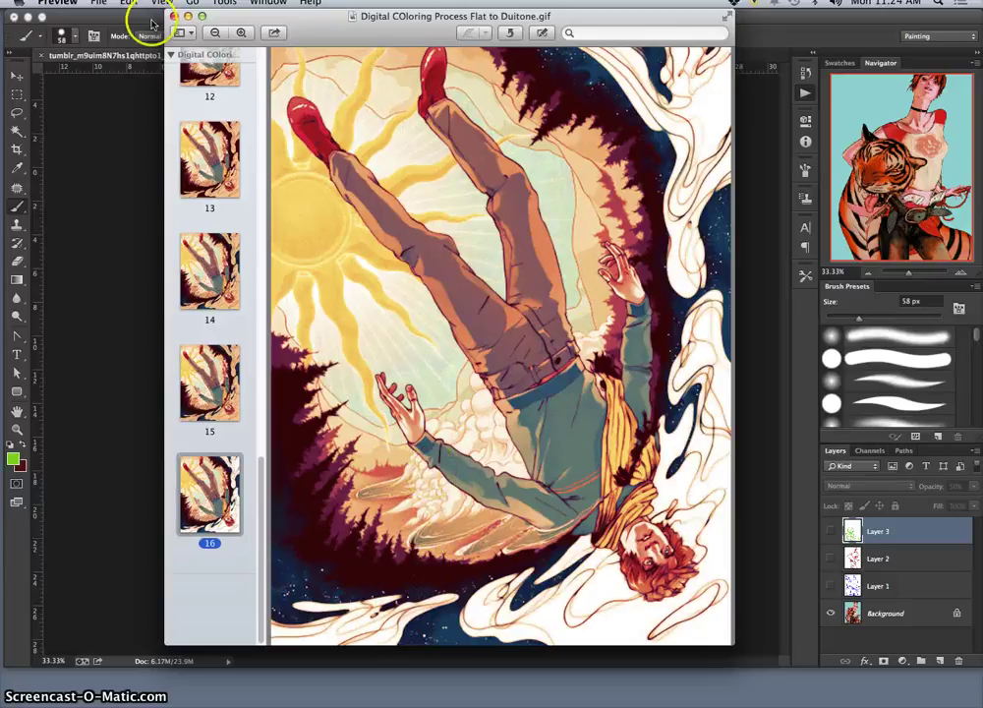
{"action": "key", "text": "Up"}
{"action": "key", "text": "Up"}
{"action": "key", "text": "Up"}
{"action": "key", "text": "Up"}
{"action": "key", "text": "Up"}
{"action": "key", "text": "Up"}
{"action": "key", "text": "Up"}
{"action": "key", "text": "Up"}
{"action": "key", "text": "Up"}
{"action": "key", "text": "Up"}
{"action": "key", "text": "Up"}
{"action": "key", "text": "Up"}
{"action": "key", "text": "Up"}
{"action": "key", "text": "Up"}
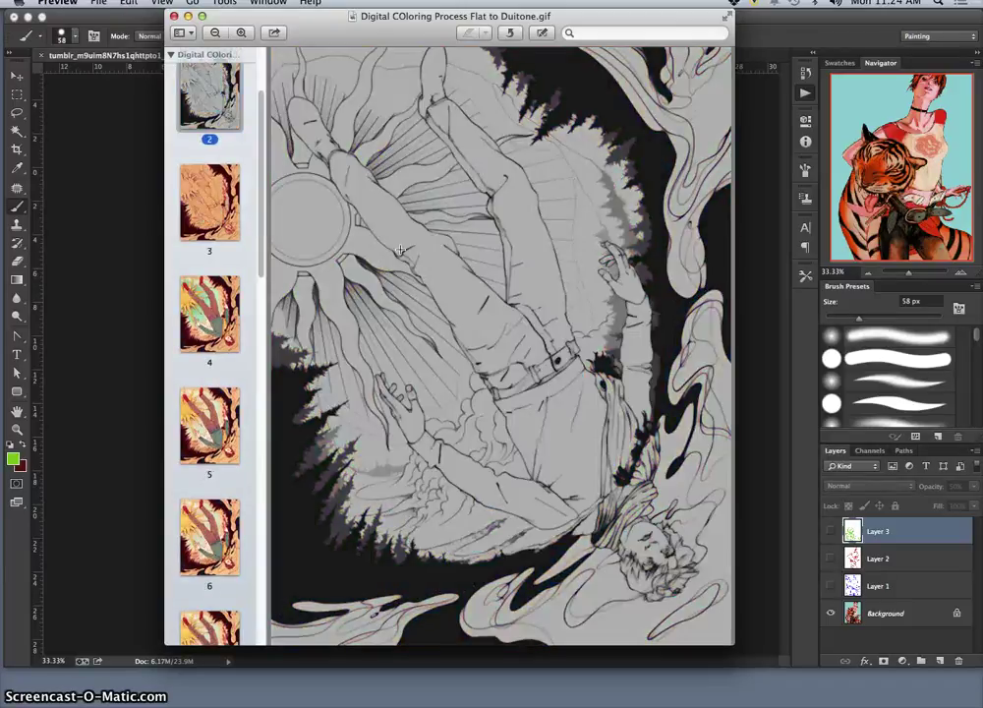
{"action": "key", "text": "Up"}
{"action": "left_click", "coordinate": [173, 17]}
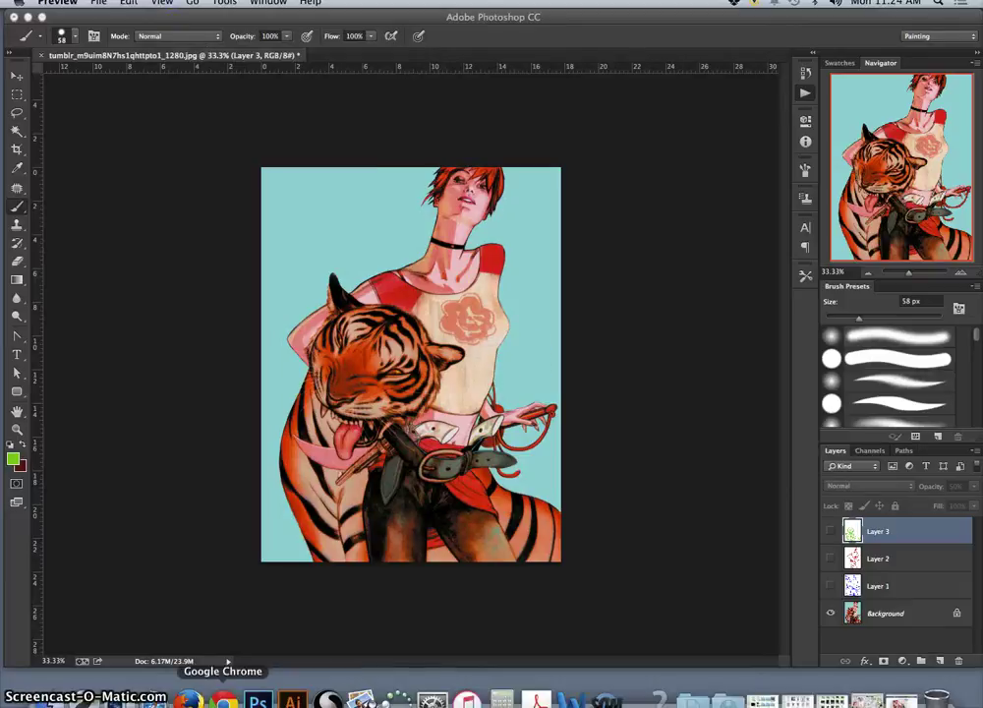
Look at a James Jean sketch result, then minimize the image search window to reveal Photobucket.
{"action": "left_click", "coordinate": [224, 700]}
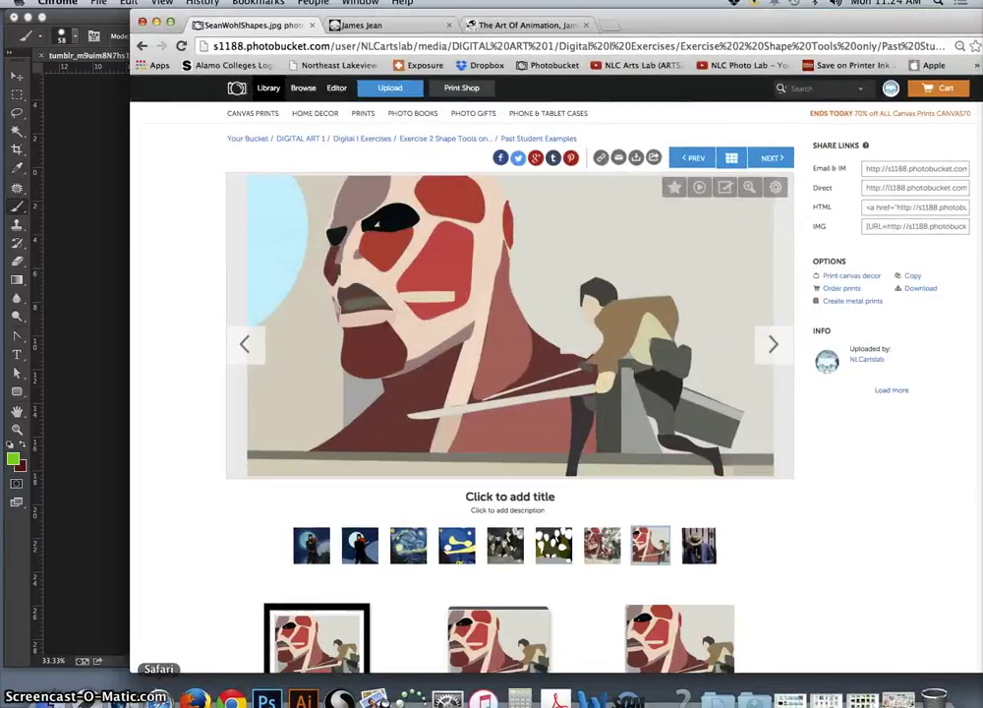
{"action": "left_click", "coordinate": [194, 700]}
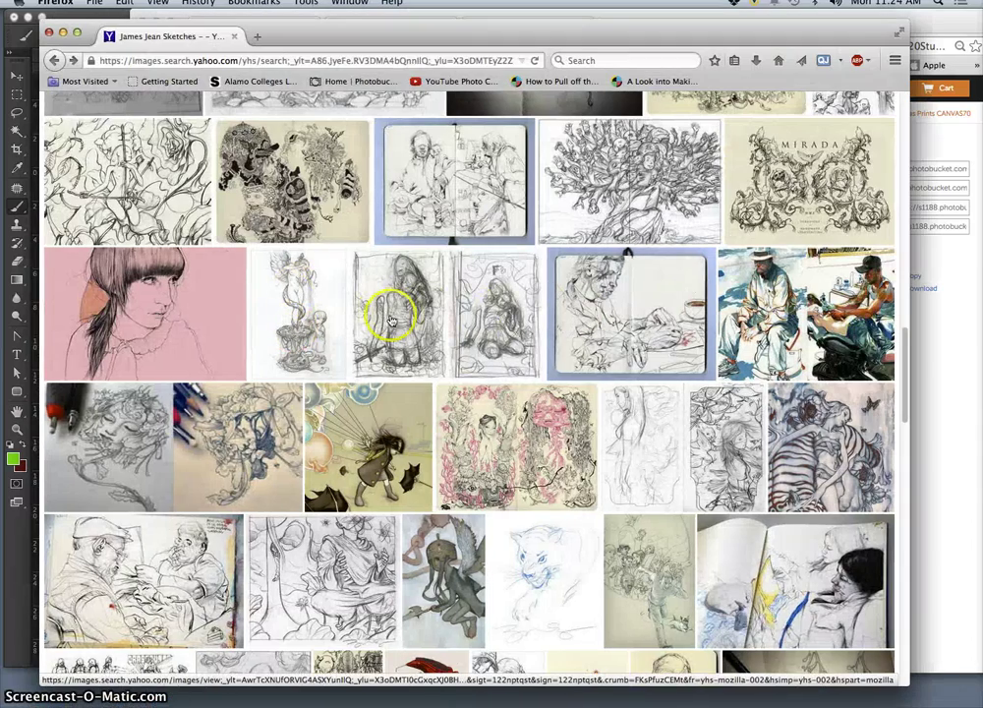
{"action": "left_click", "coordinate": [391, 318]}
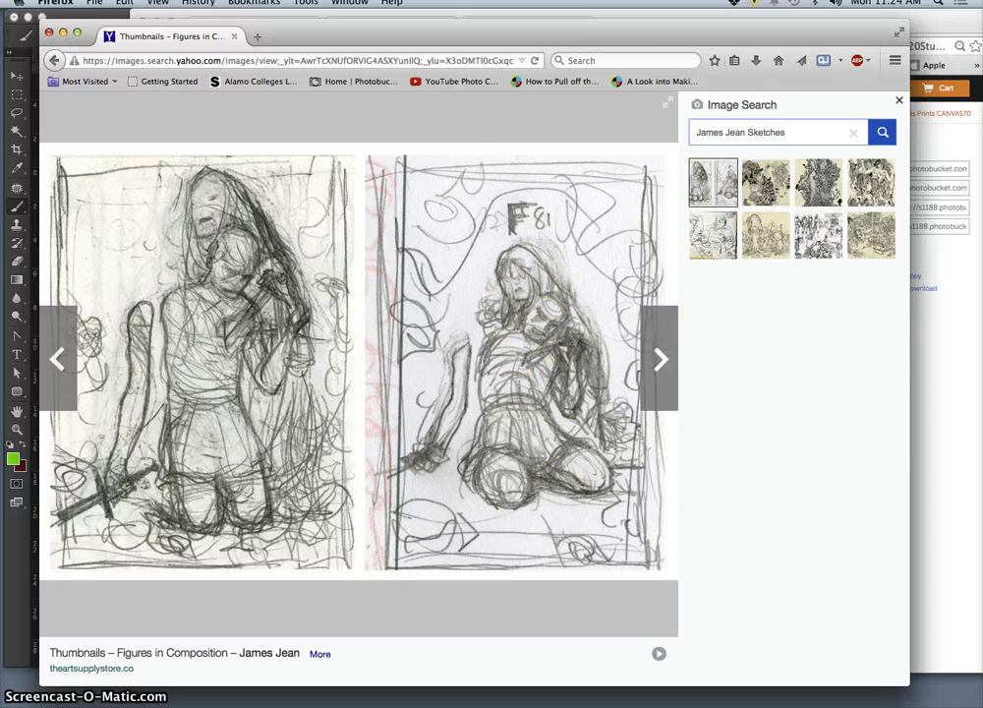
{"action": "left_click", "coordinate": [64, 35]}
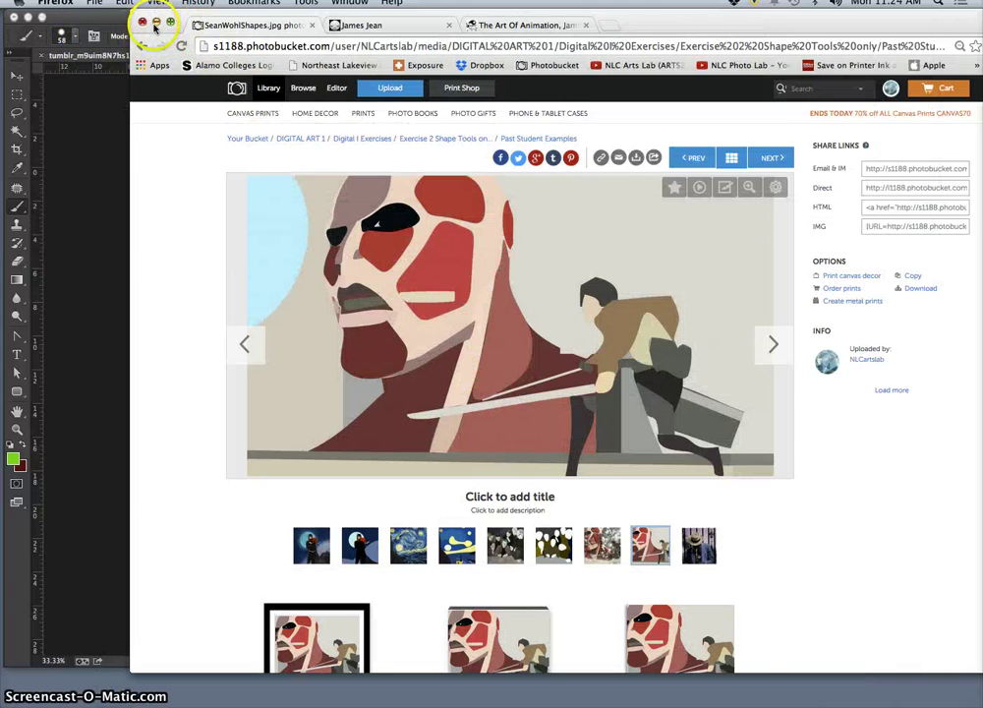
Return to Photoshop and make Layers 1, 2 and 3 visible over the painting.
{"action": "left_click", "coordinate": [157, 24]}
{"action": "left_click", "coordinate": [176, 328]}
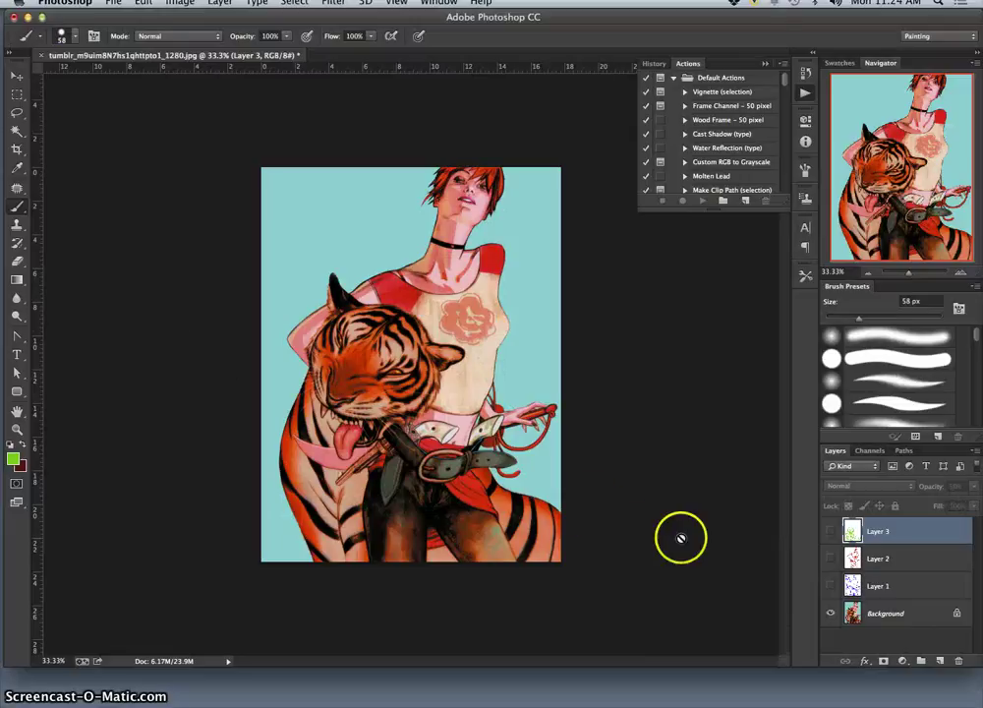
{"action": "left_click_drag", "start_coordinate": [828, 590], "coordinate": [828, 558]}
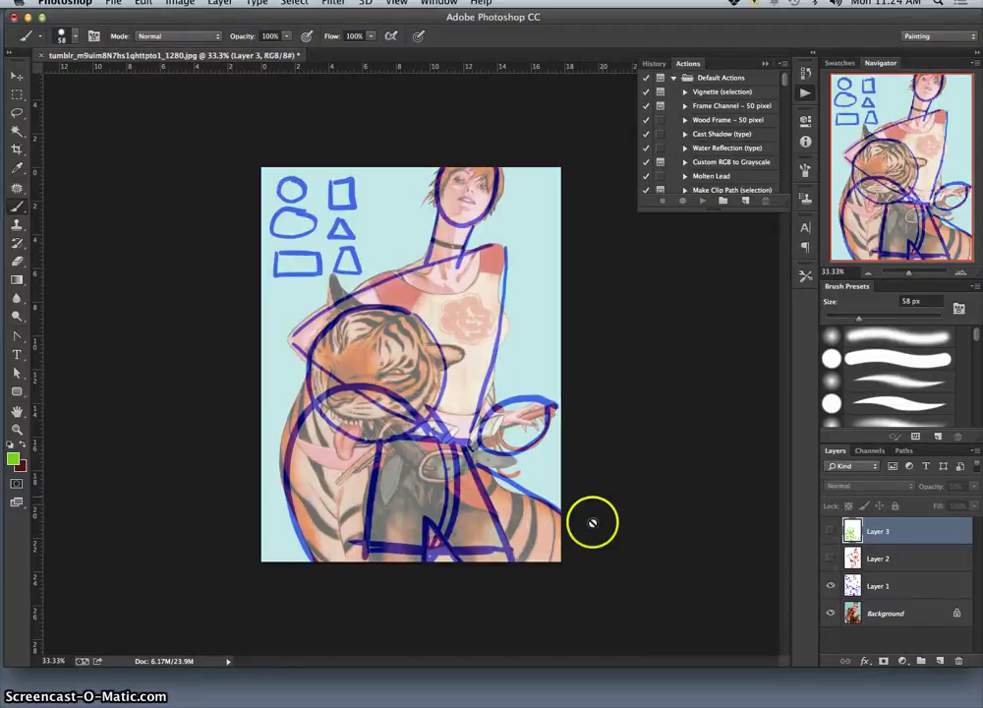
{"action": "left_click", "coordinate": [829, 560]}
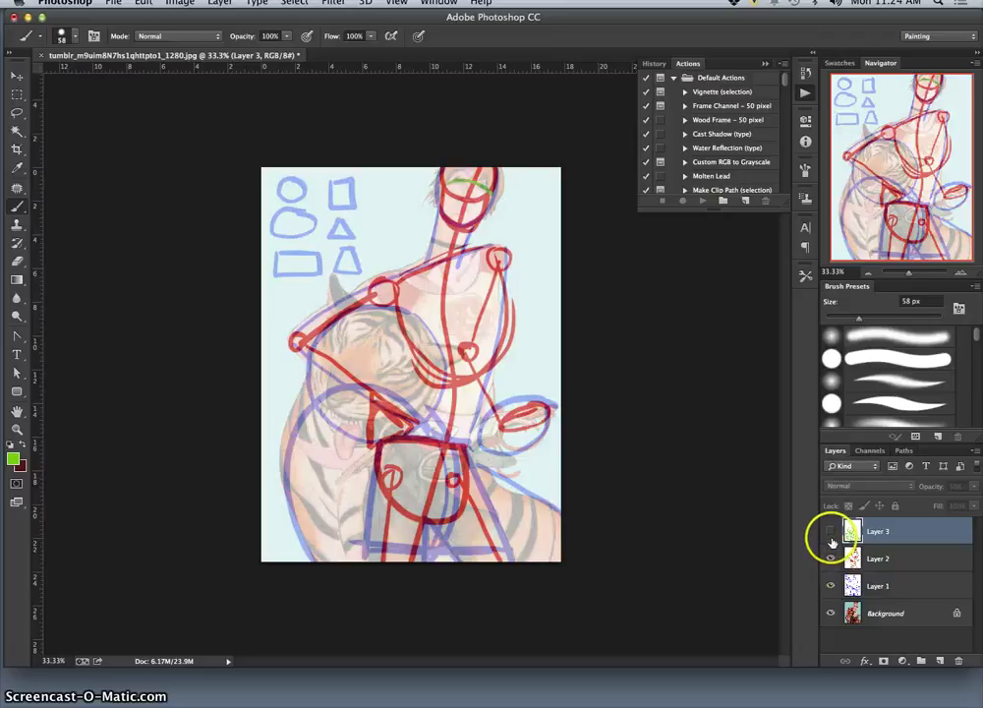
{"action": "left_click", "coordinate": [830, 531]}
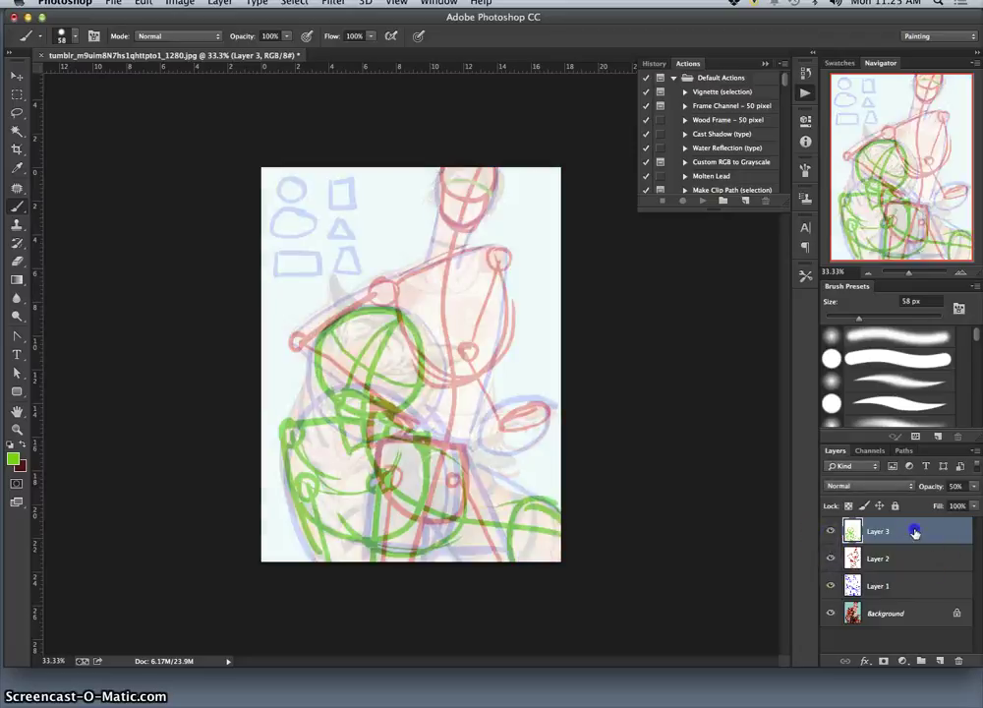
Set the blend mode of Layers 3, 2 and 1 to Multiply.
{"action": "left_click", "coordinate": [859, 488]}
{"action": "left_click", "coordinate": [853, 502]}
{"action": "left_click", "coordinate": [860, 558]}
{"action": "left_click", "coordinate": [865, 487]}
{"action": "left_click", "coordinate": [863, 521]}
{"action": "left_click", "coordinate": [890, 586]}
{"action": "left_click", "coordinate": [853, 484]}
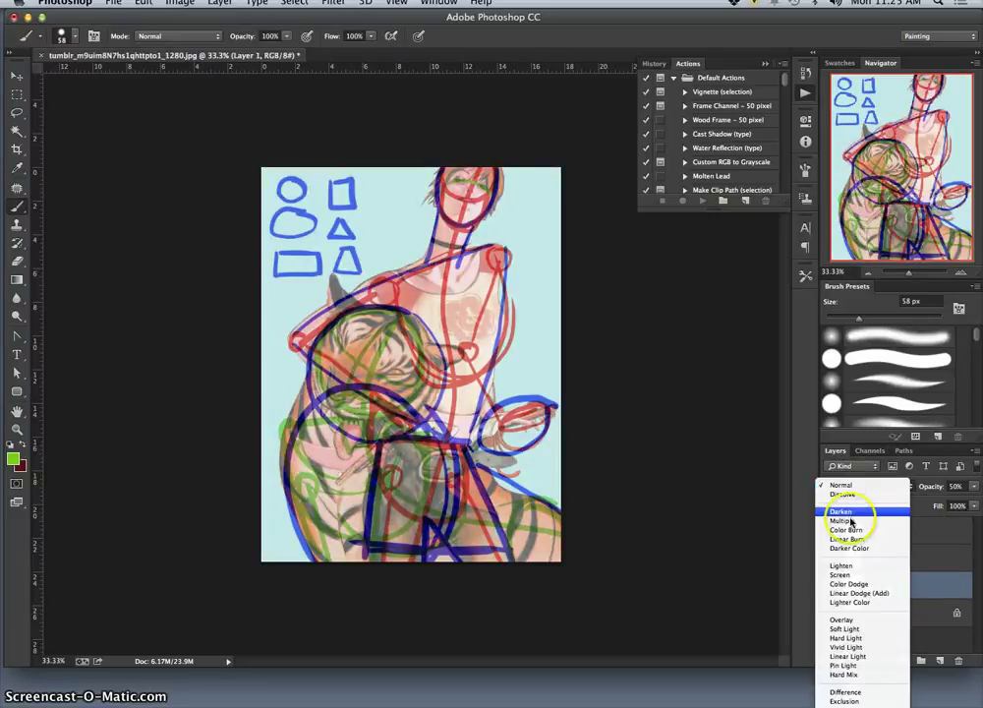
{"action": "left_click", "coordinate": [851, 520]}
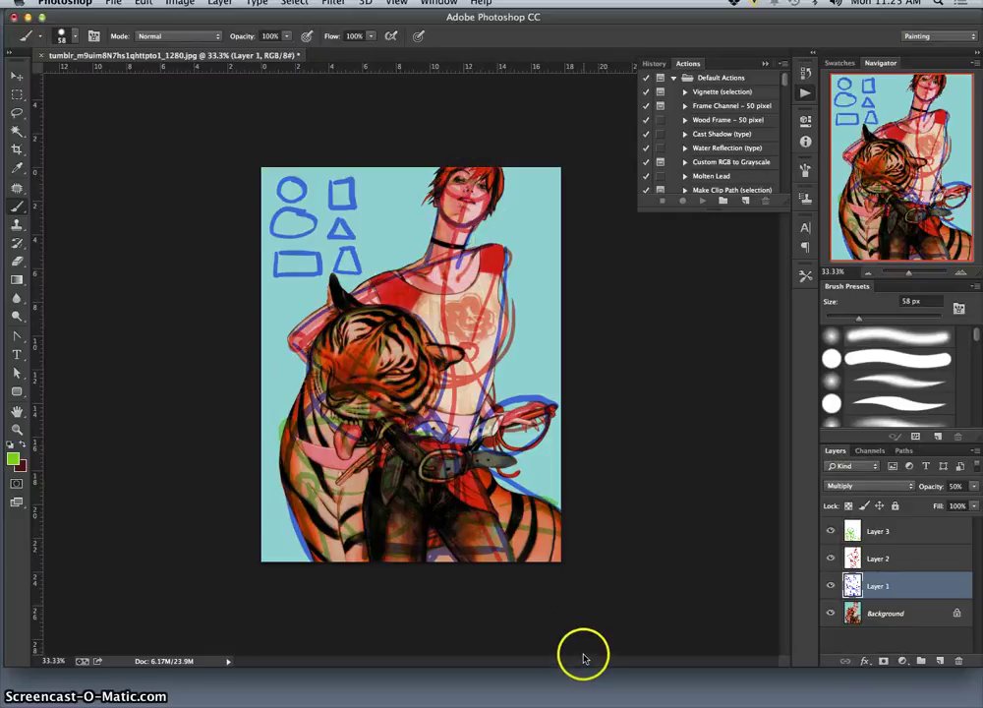
Toggle the Background tiger painting off and on to check the sketches.
{"action": "left_click", "coordinate": [831, 613]}
{"action": "left_click", "coordinate": [833, 614]}
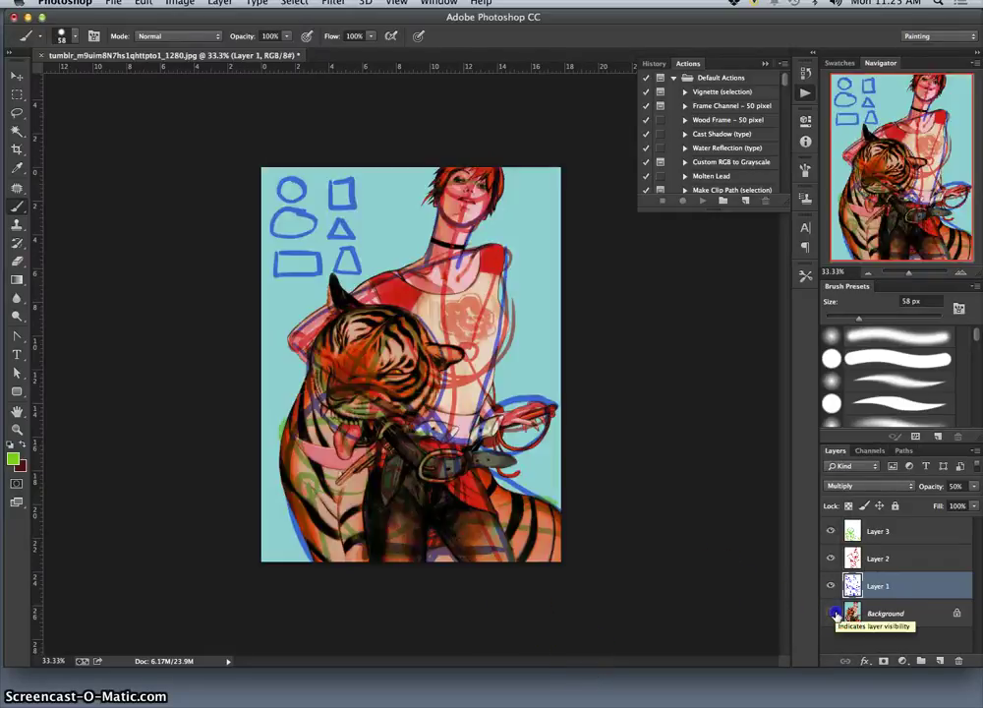
{"action": "left_click", "coordinate": [833, 614]}
{"action": "left_click", "coordinate": [834, 614]}
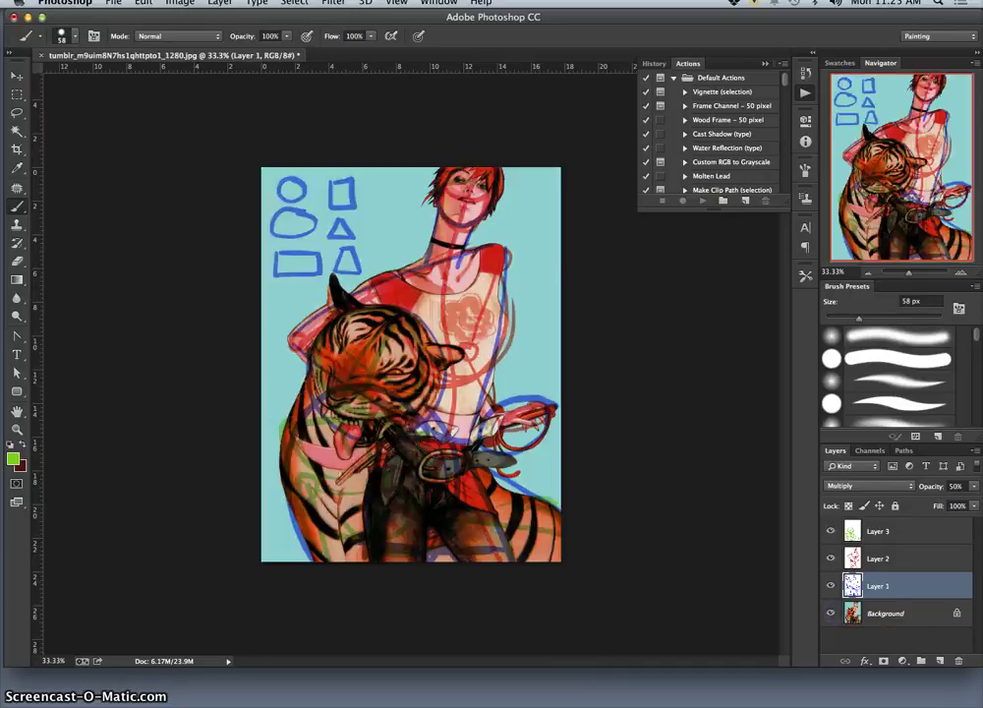
Save As with the student's name followed by 'Basic Shapes Study of reference' as the file name.
{"action": "left_click", "coordinate": [109, 5]}
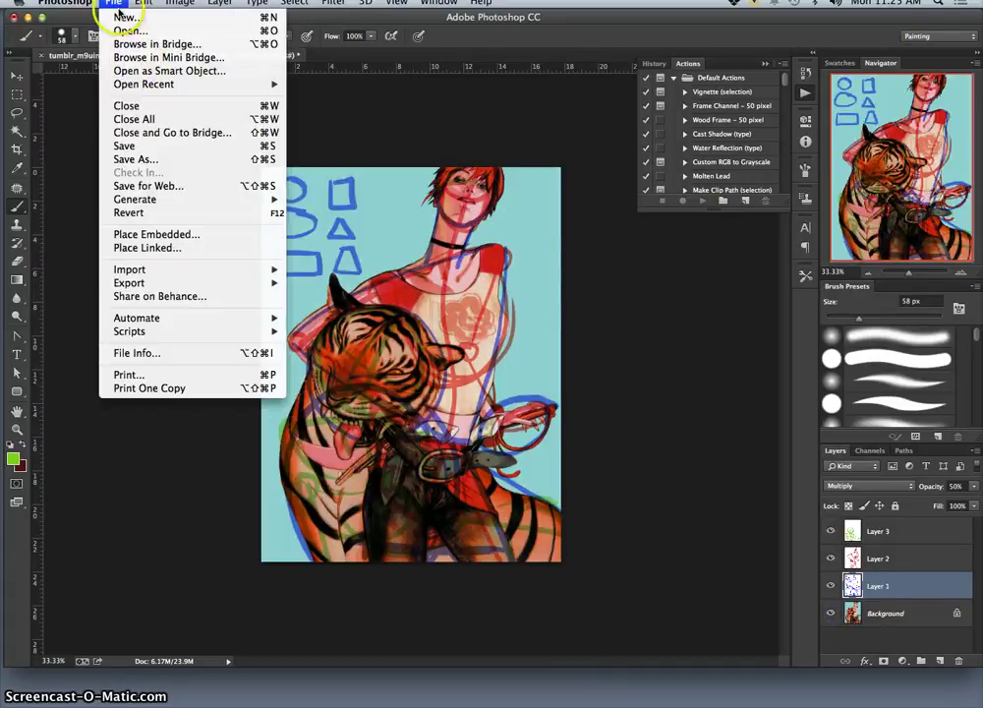
{"action": "left_click", "coordinate": [169, 158]}
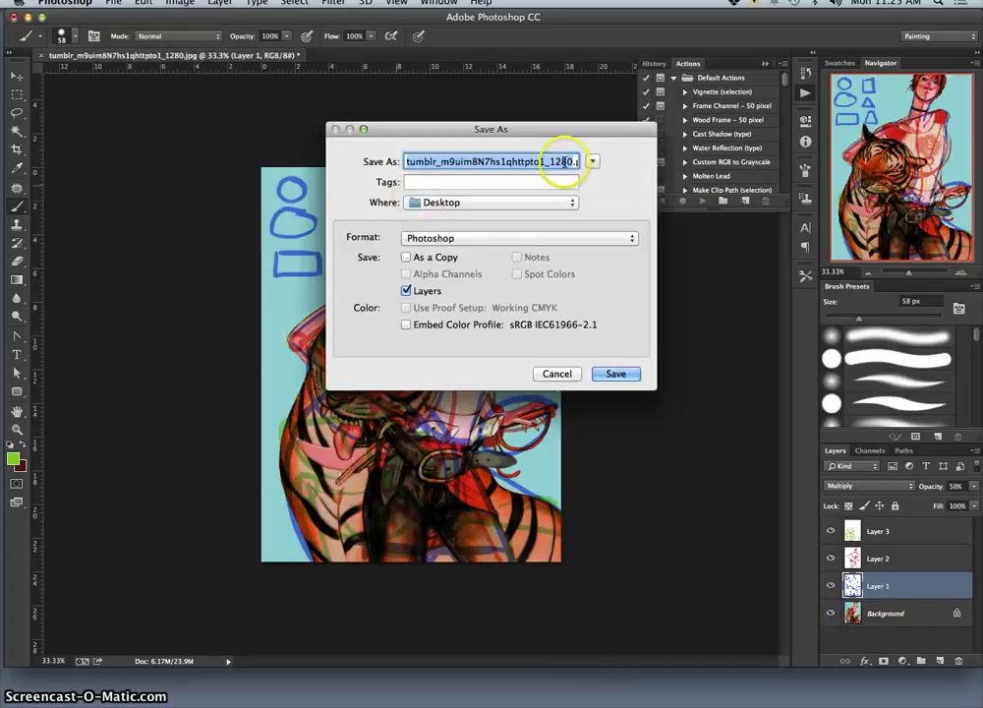
{"action": "left_click_drag", "start_coordinate": [564, 161], "coordinate": [398, 147]}
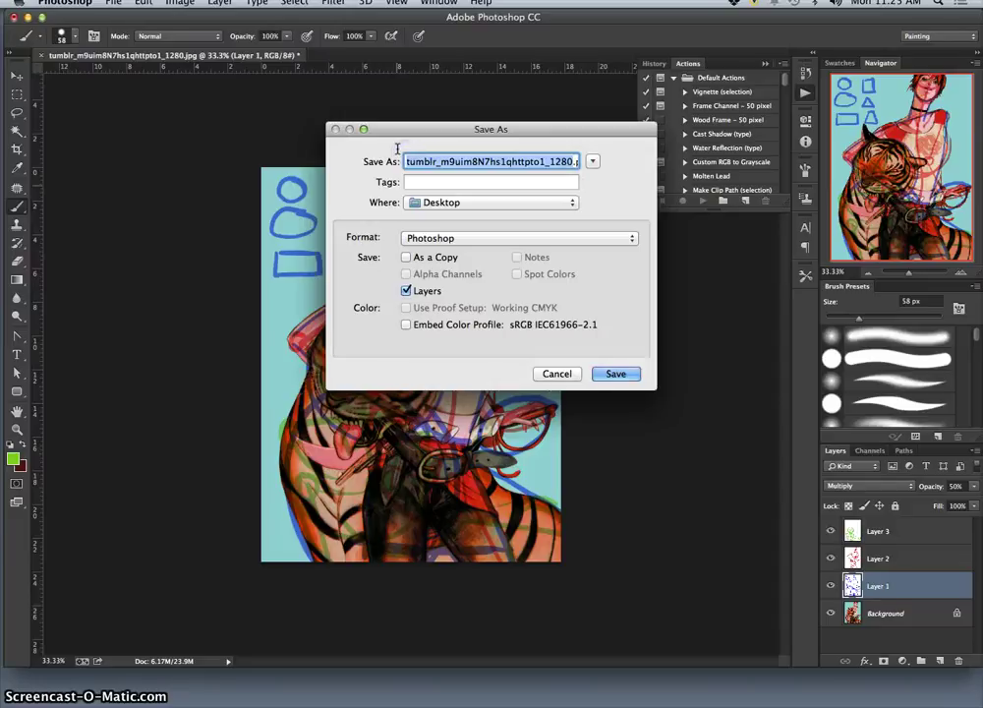
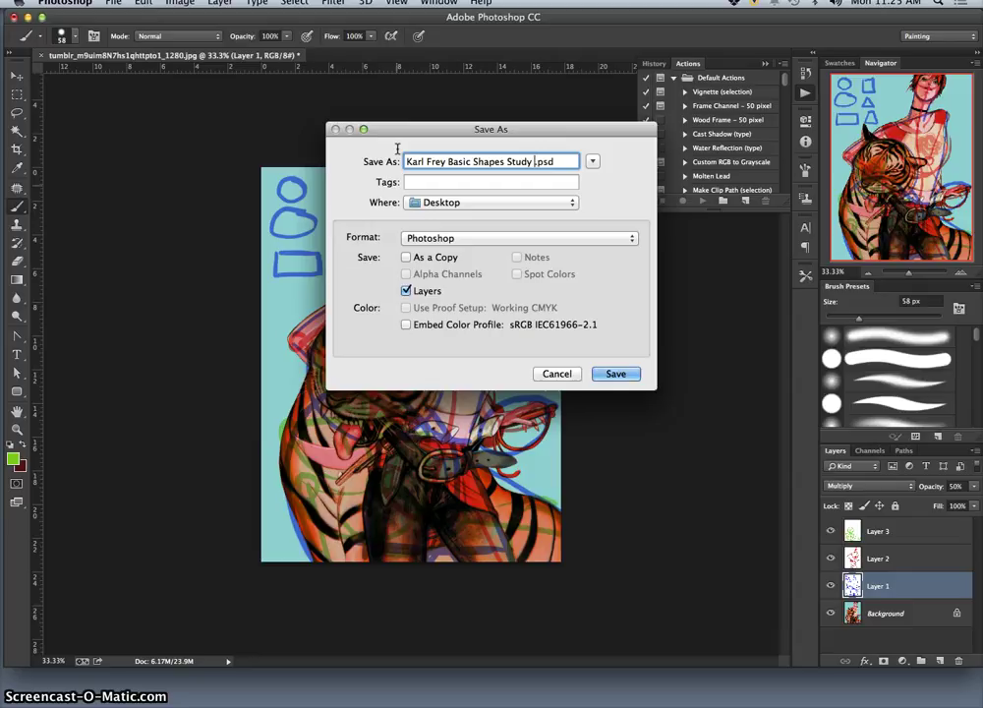
{"action": "type", "text": " of reference"}
Keep Photoshop format and the Desktop location, and save the PSD.
{"action": "left_click", "coordinate": [479, 238]}
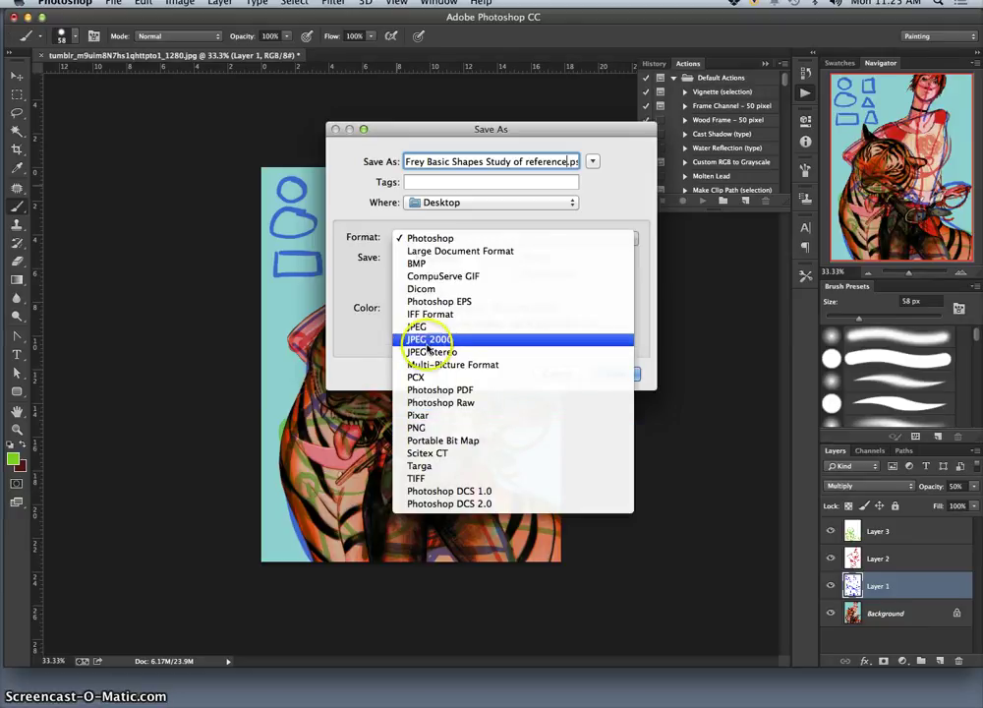
{"action": "left_click", "coordinate": [432, 239]}
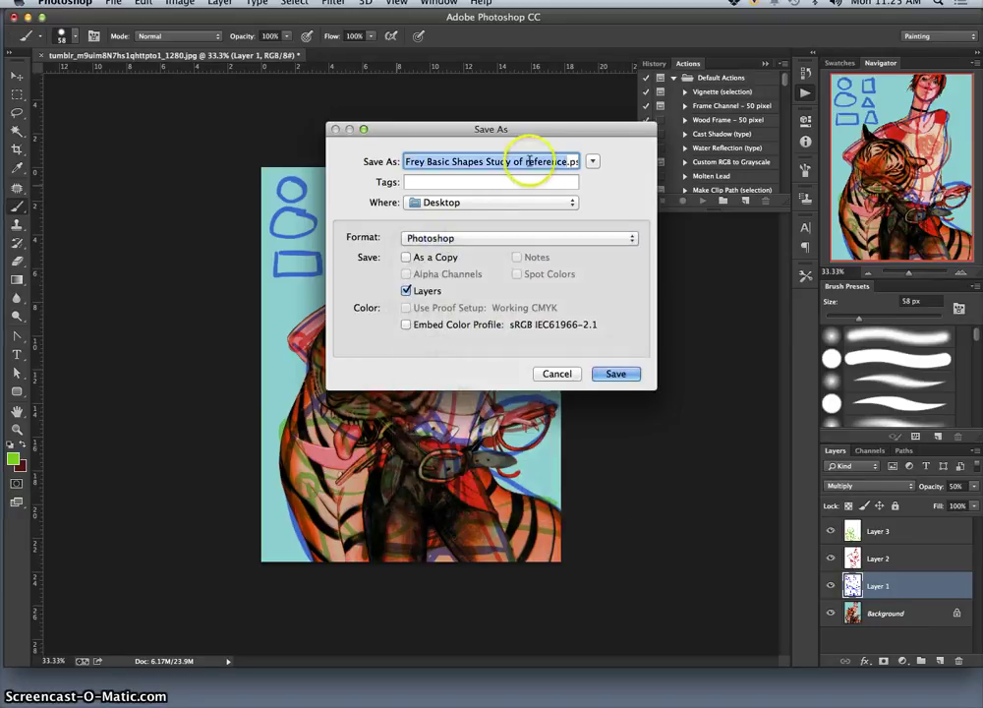
{"action": "left_click_drag", "start_coordinate": [538, 162], "coordinate": [593, 164]}
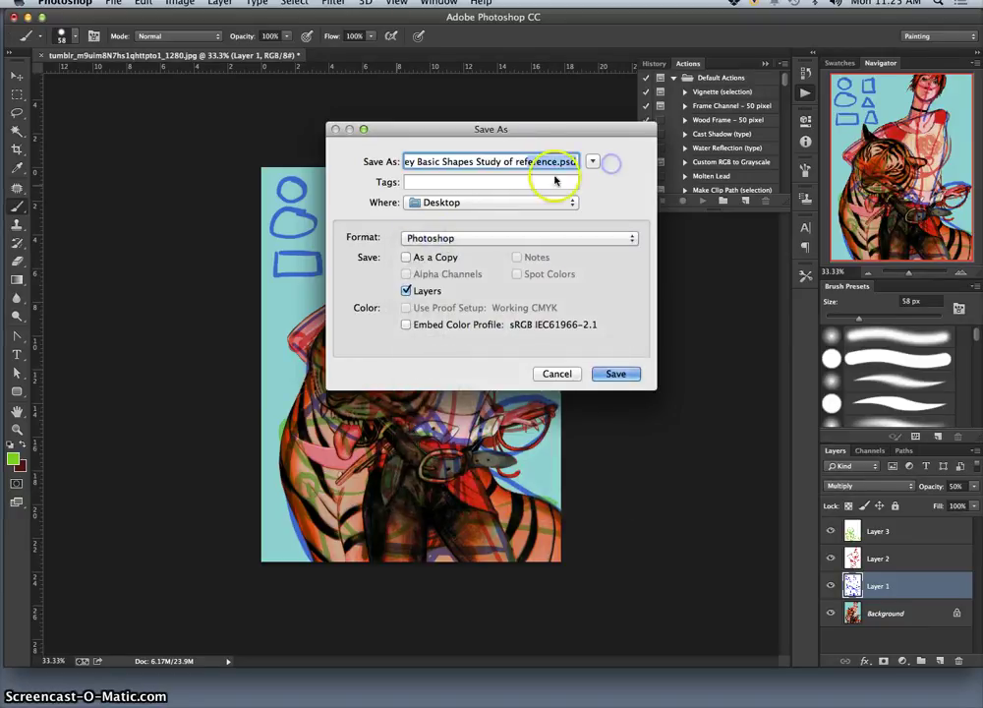
{"action": "left_click", "coordinate": [473, 205]}
{"action": "left_click", "coordinate": [472, 206]}
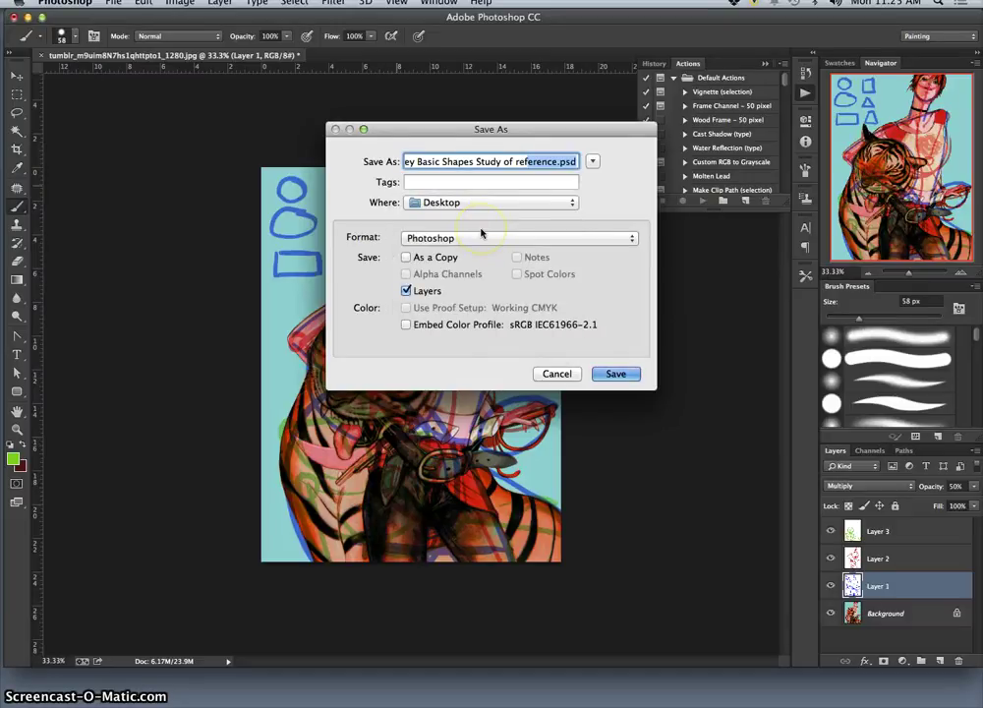
{"action": "left_click", "coordinate": [483, 207]}
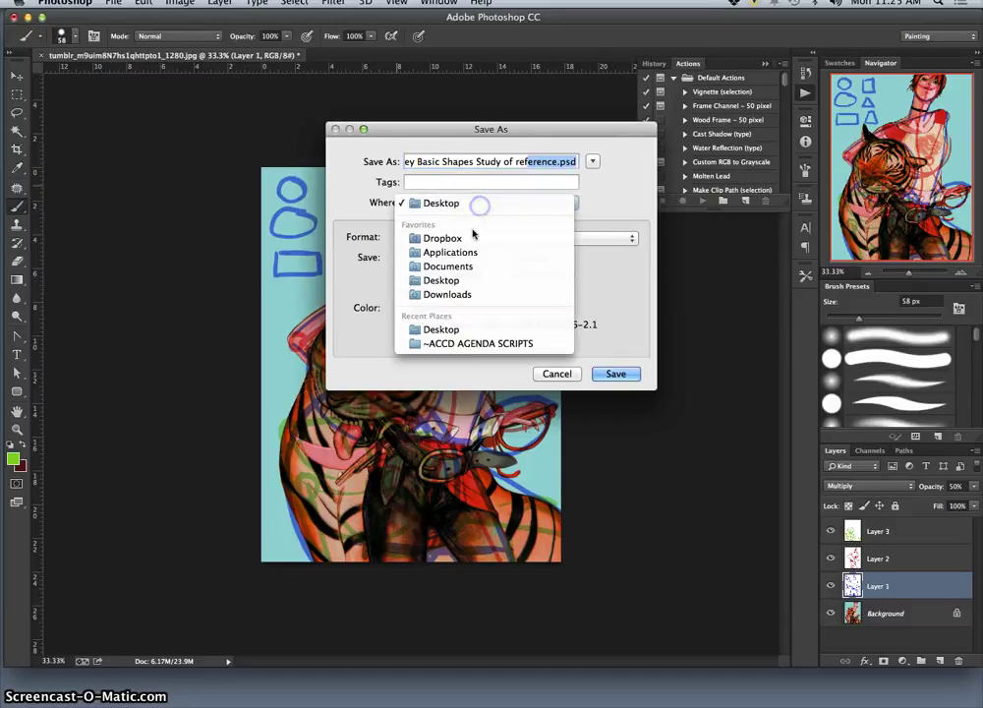
{"action": "left_click", "coordinate": [521, 250]}
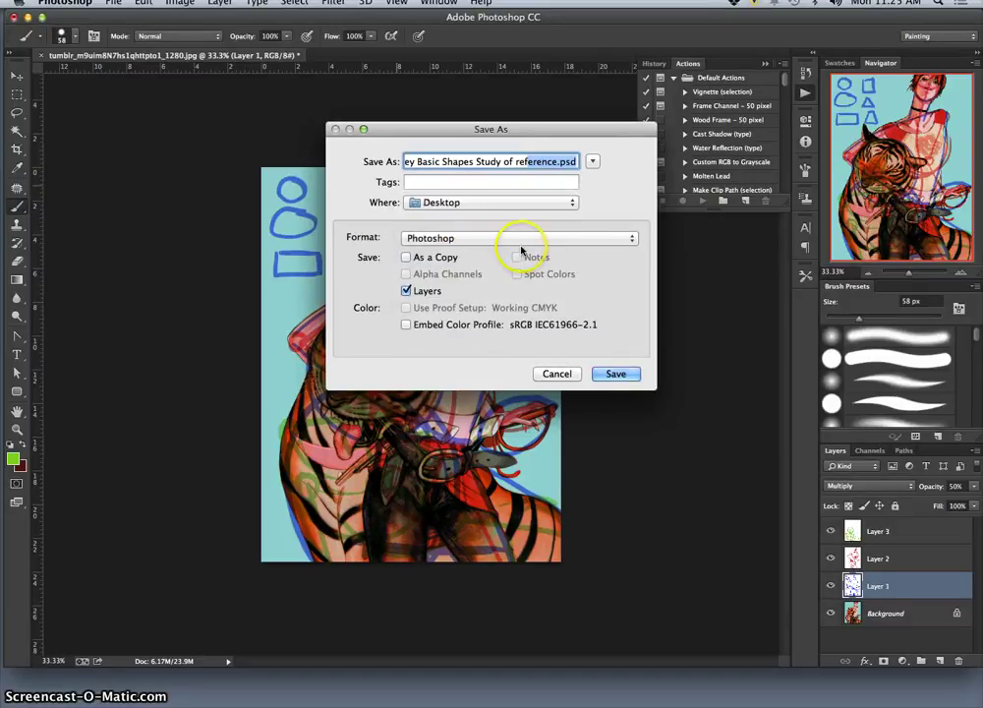
{"action": "left_click", "coordinate": [617, 373]}
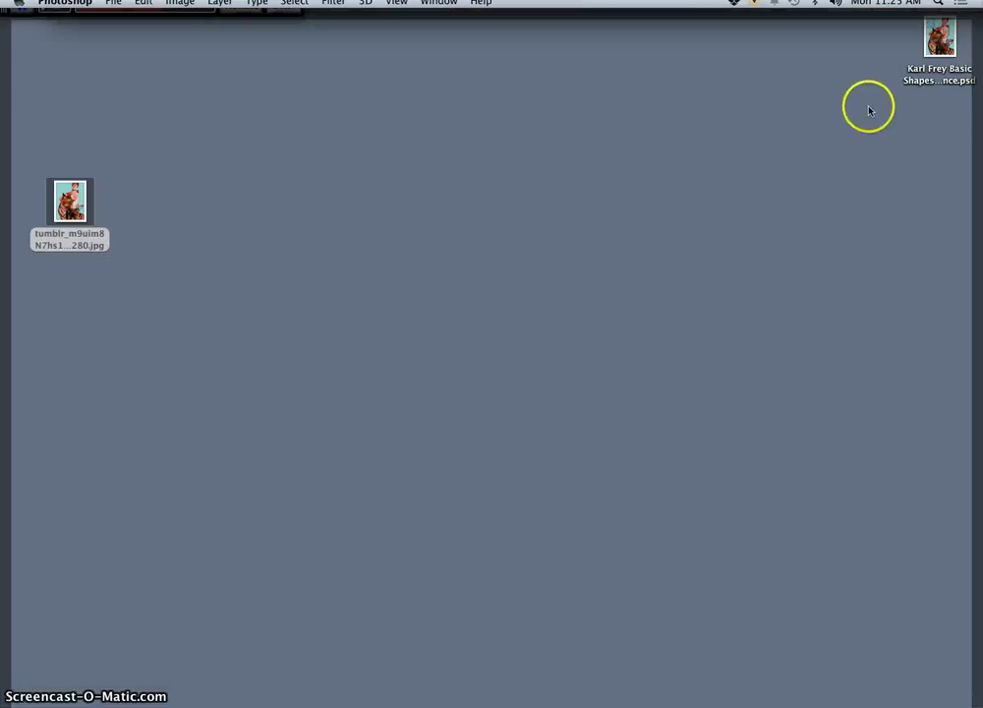
{"action": "left_click_drag", "start_coordinate": [940, 45], "coordinate": [77, 125]}
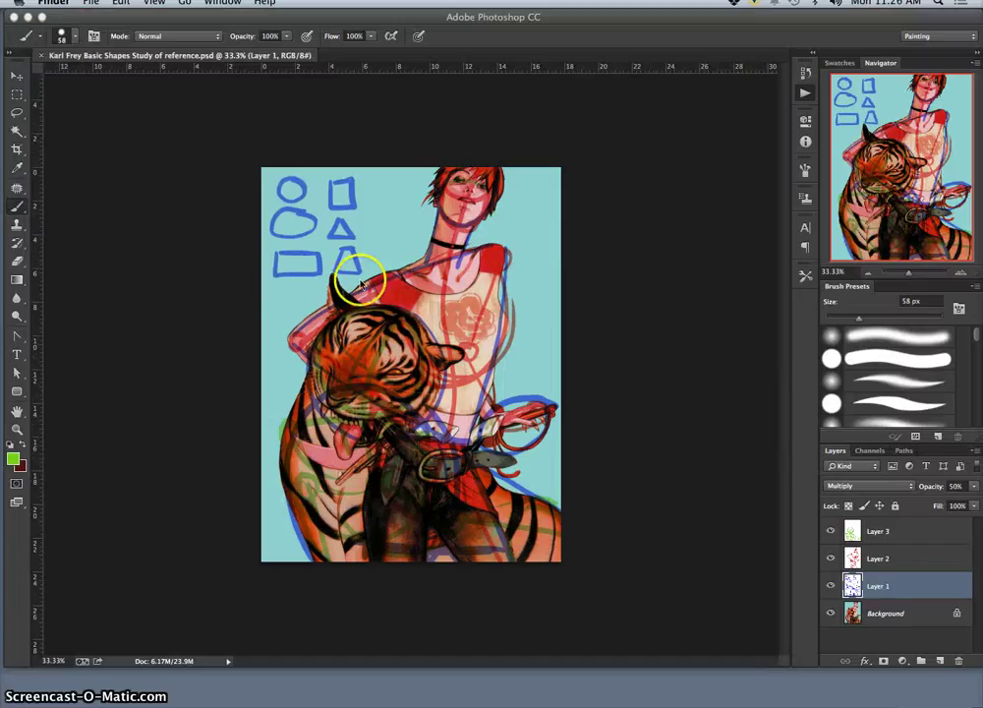